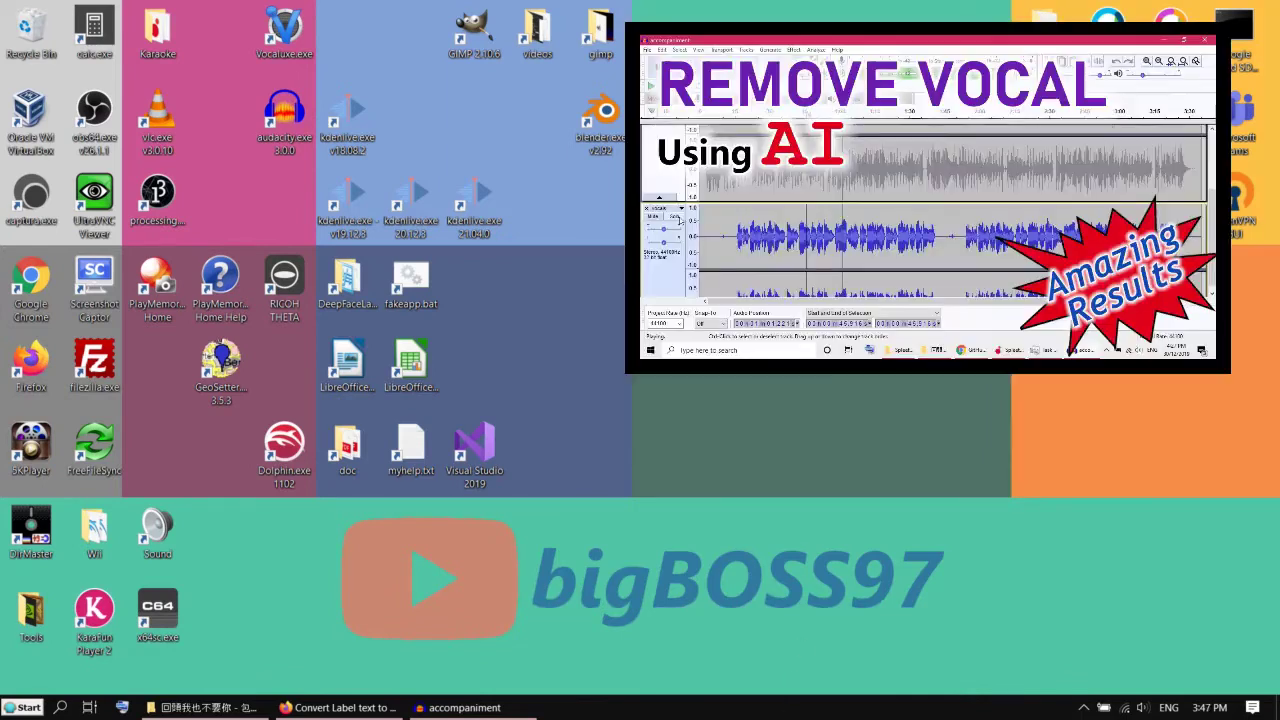
# Point to the 'accompaniment' Audacity button on the taskbar
pyautogui.moveTo(510, 714)
# Bring up the accompaniment project, play from 11.6 s with the vocals track soloed, then stop
pyautogui.click(521, 713)
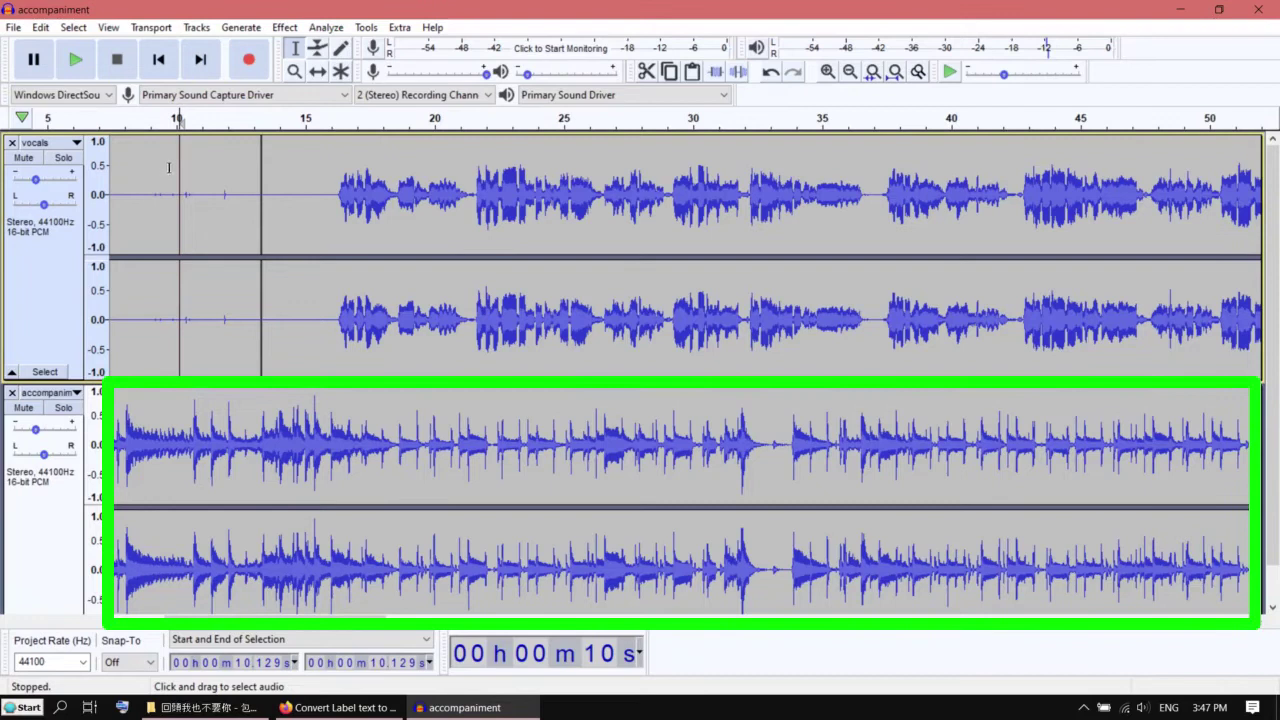
pyautogui.click(216, 146)
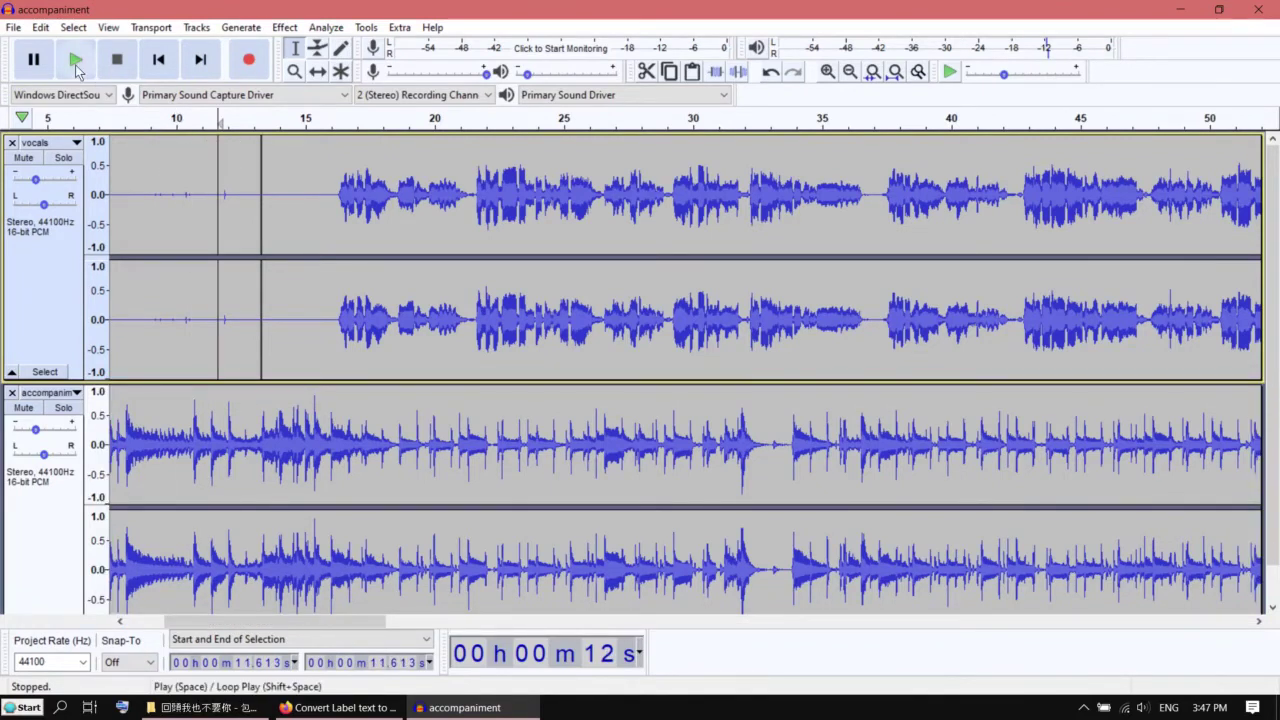
pyautogui.click(76, 62)
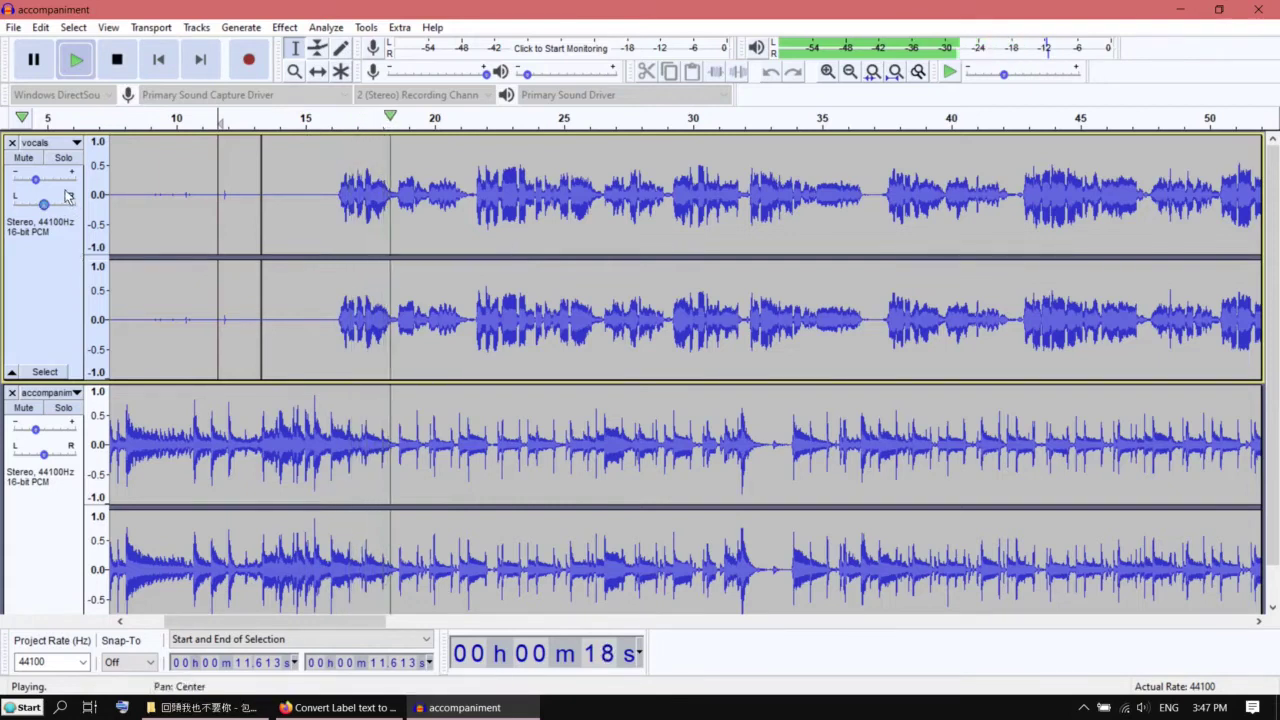
pyautogui.click(62, 160)
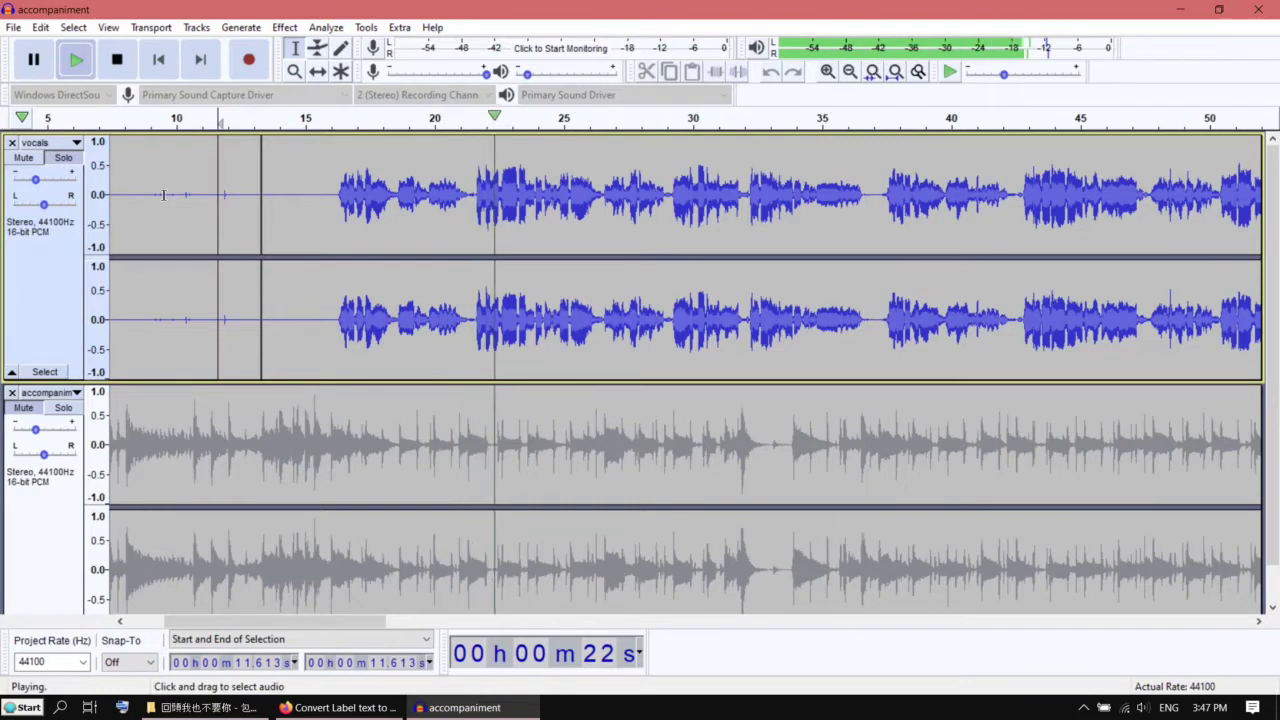
pyautogui.click(117, 61)
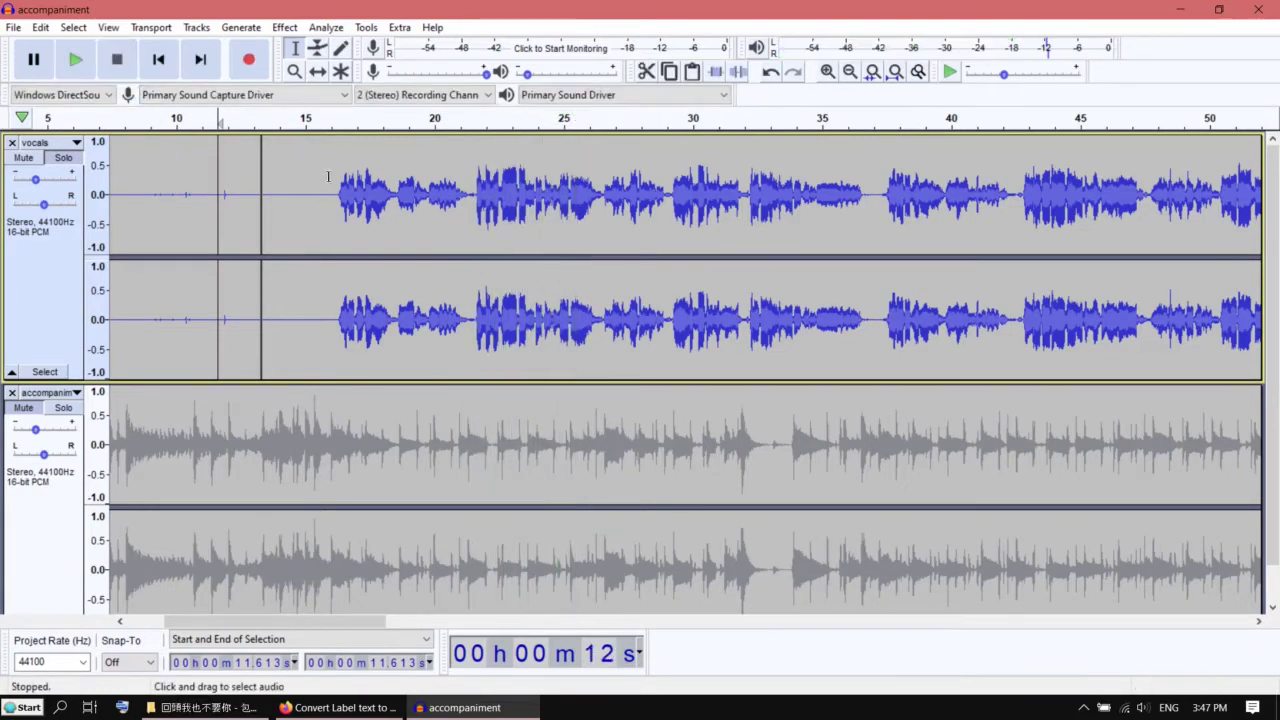
# Select the vocals waveform from 16.13 s to 26.36 s
pyautogui.moveTo(333, 176); pyautogui.dragTo(598, 190)
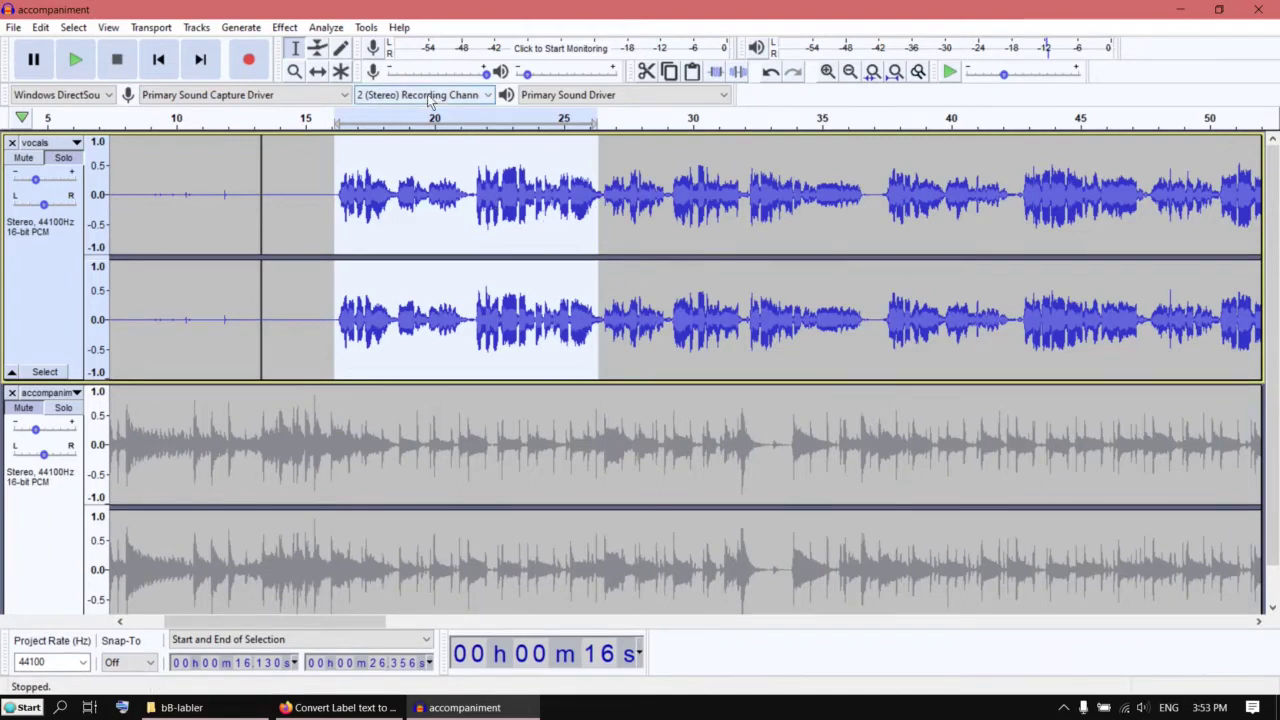
# Add a new label track with a label named 'test' at 18.839 s
pyautogui.click(198, 28)
pyautogui.moveTo(222, 47)
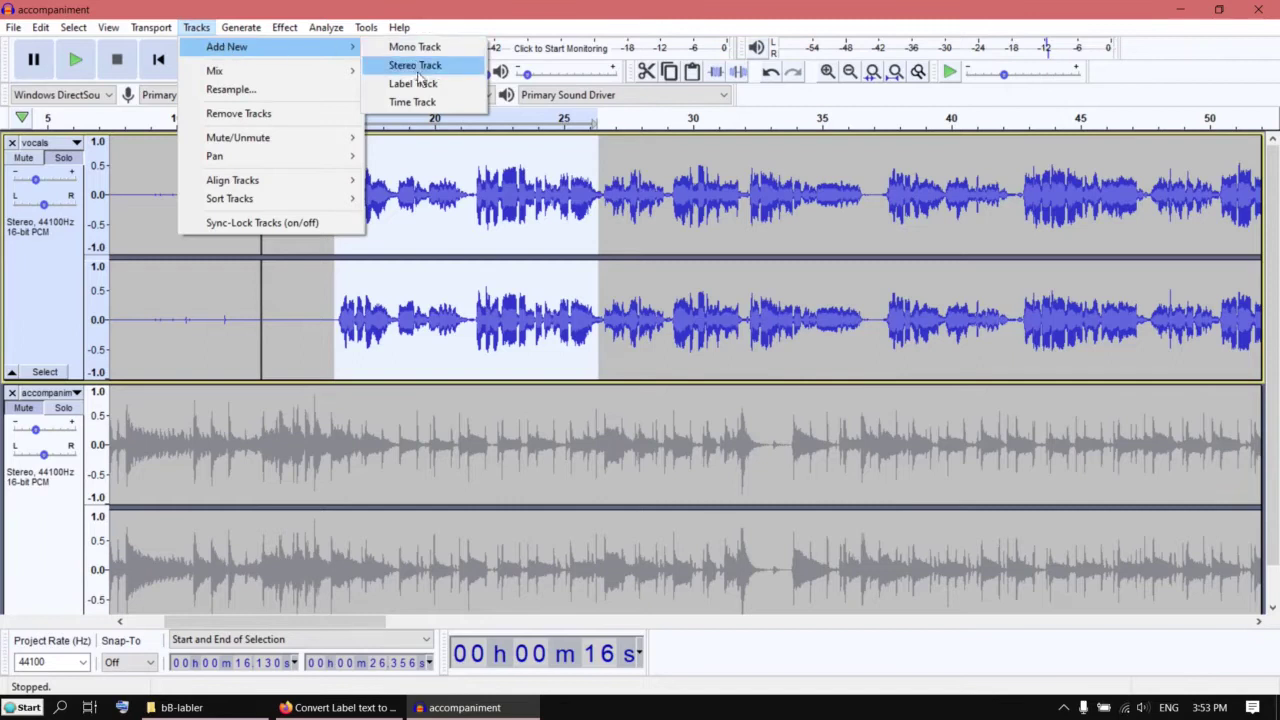
pyautogui.click(471, 89)
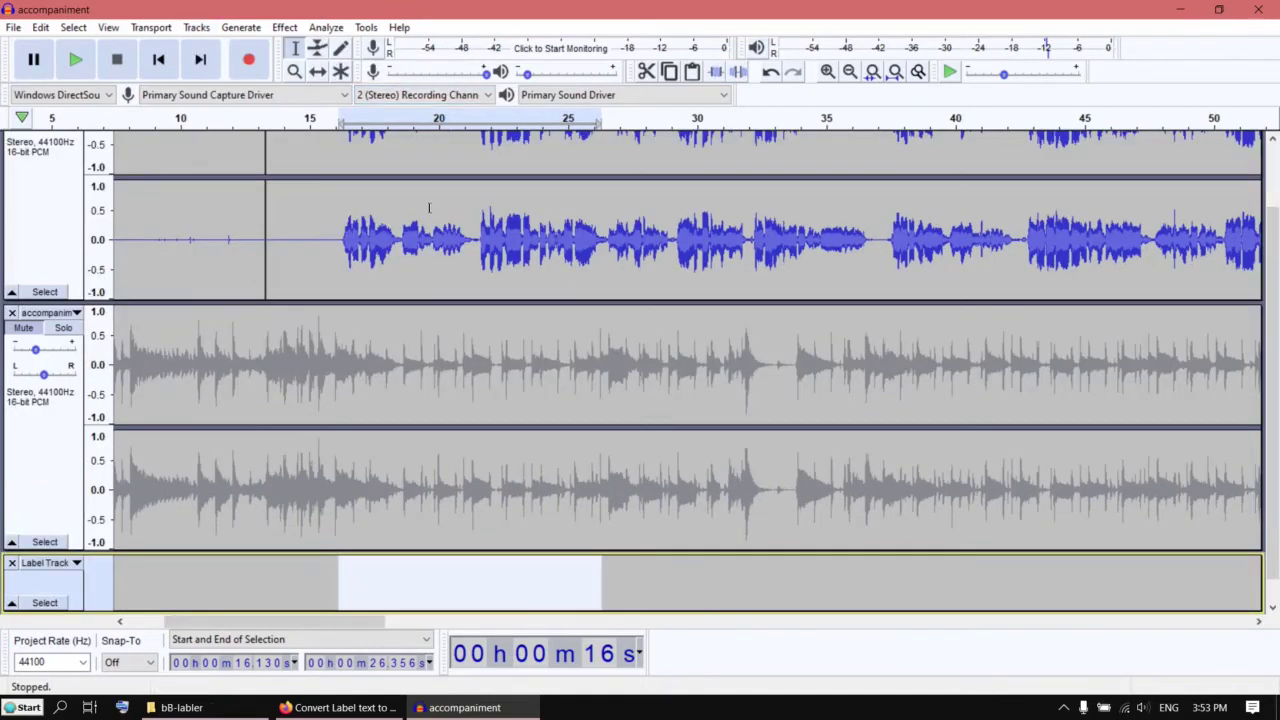
pyautogui.scroll(-1, 406, 500)
pyautogui.click(406, 560)
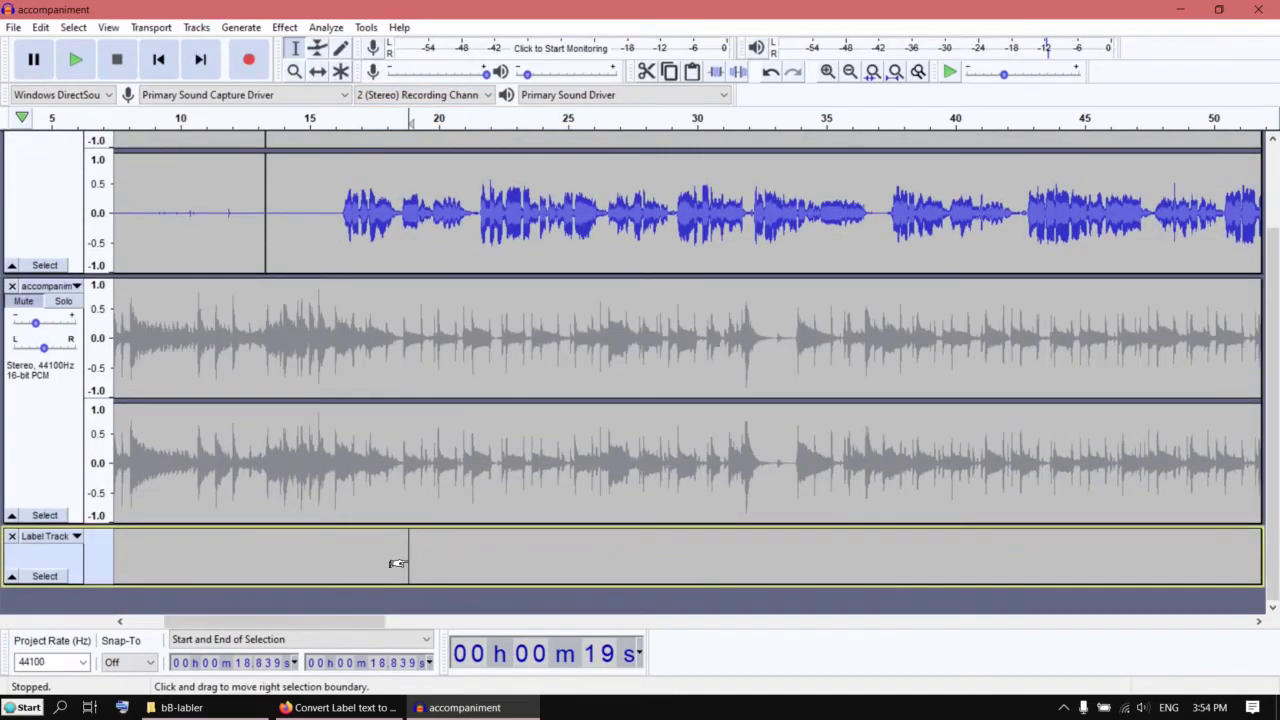
pyautogui.hotkey('ctrl', 'b')
pyautogui.write('test')
pyautogui.press('Return')
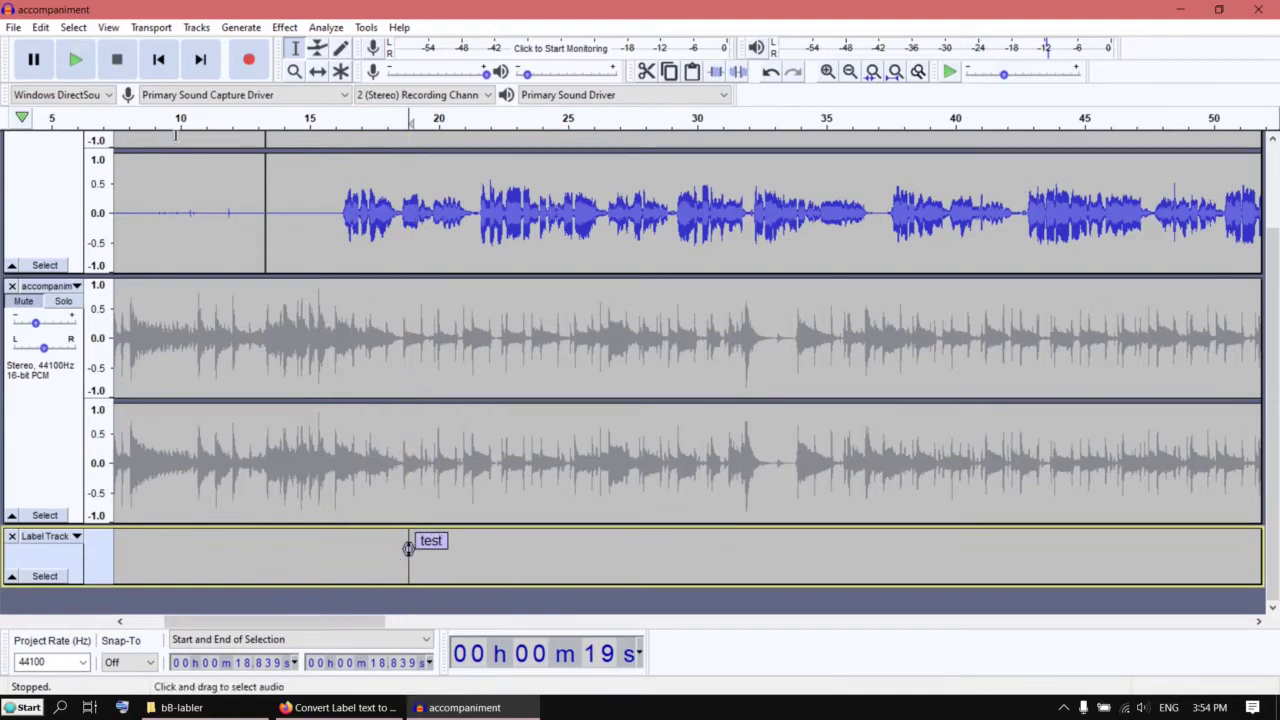
# Look at the File menu's export options, then dismiss them without exporting
pyautogui.click(13, 27)
pyautogui.moveTo(120, 158)
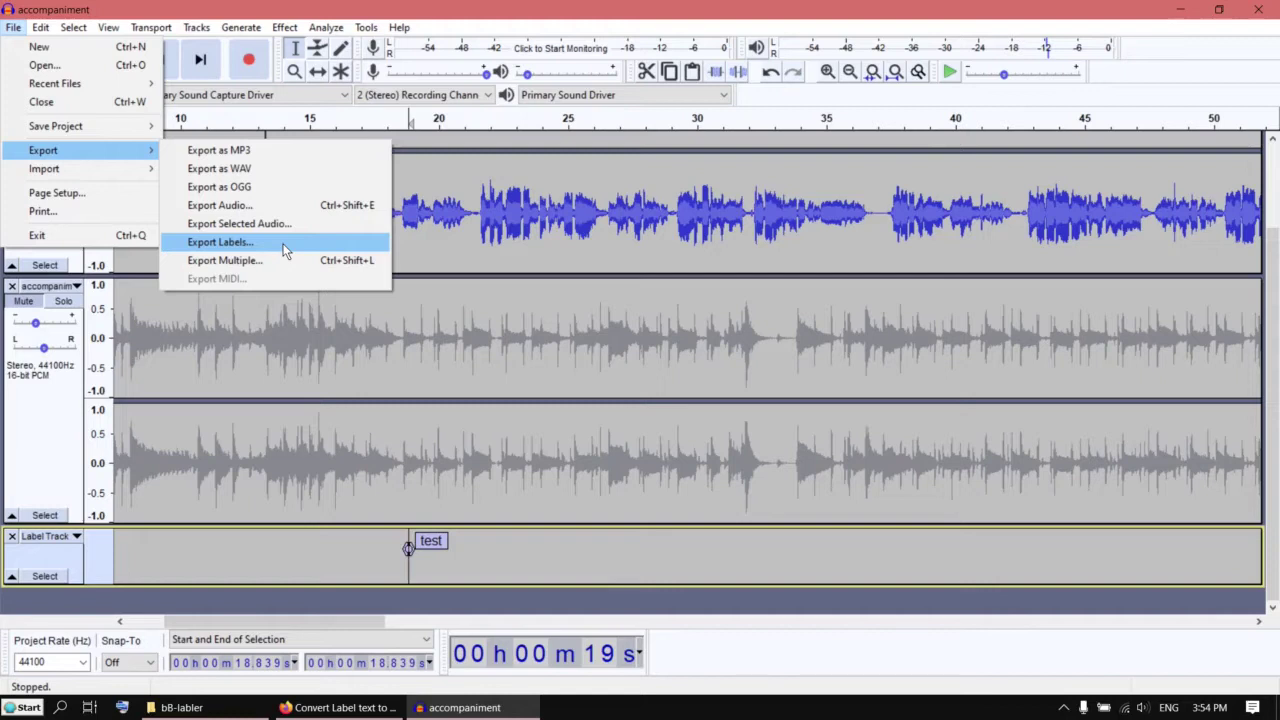
pyautogui.moveTo(352, 712)
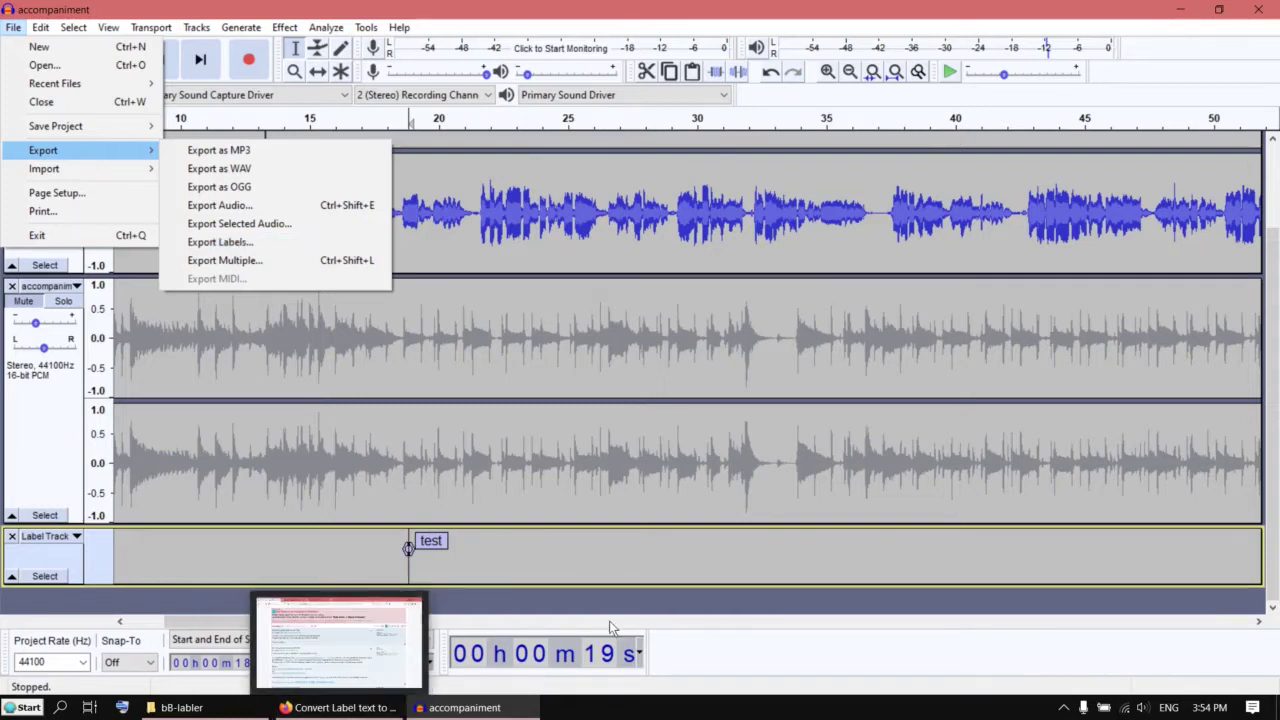
pyautogui.click(460, 502)
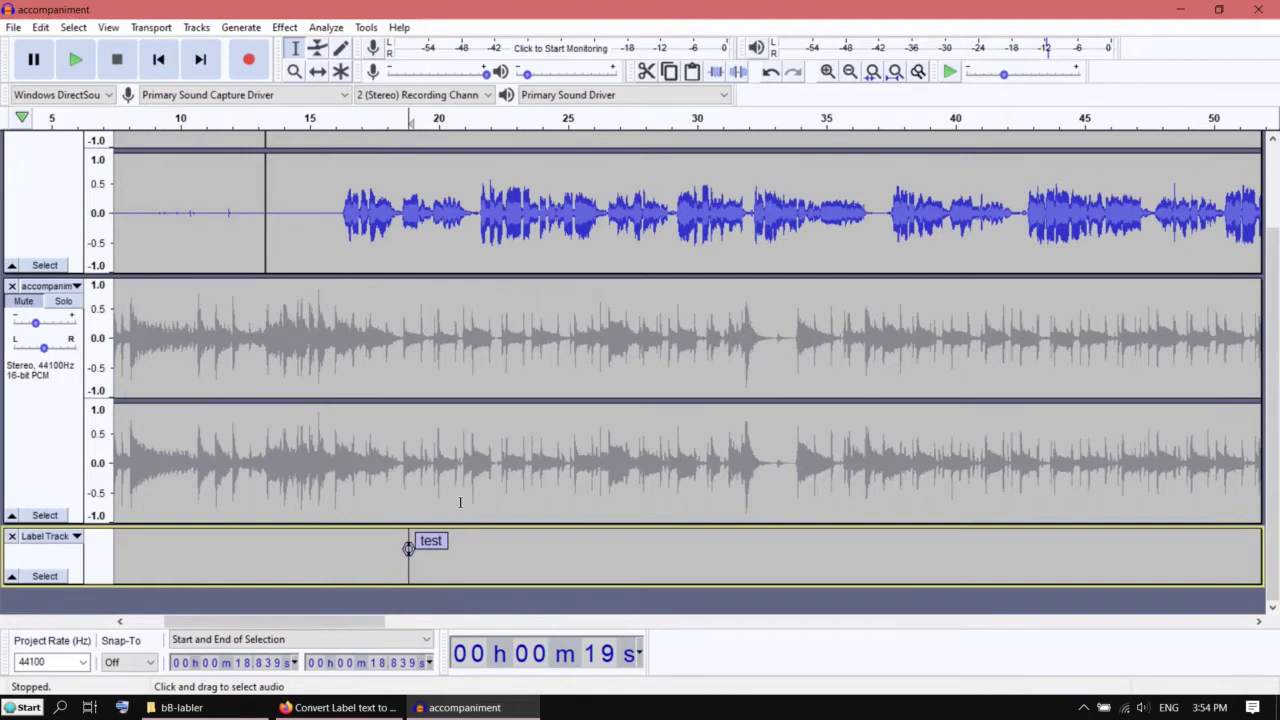
# Bring up the 'Convert Label text to LRC file' forum thread and highlight the first post's question
pyautogui.click(385, 711)
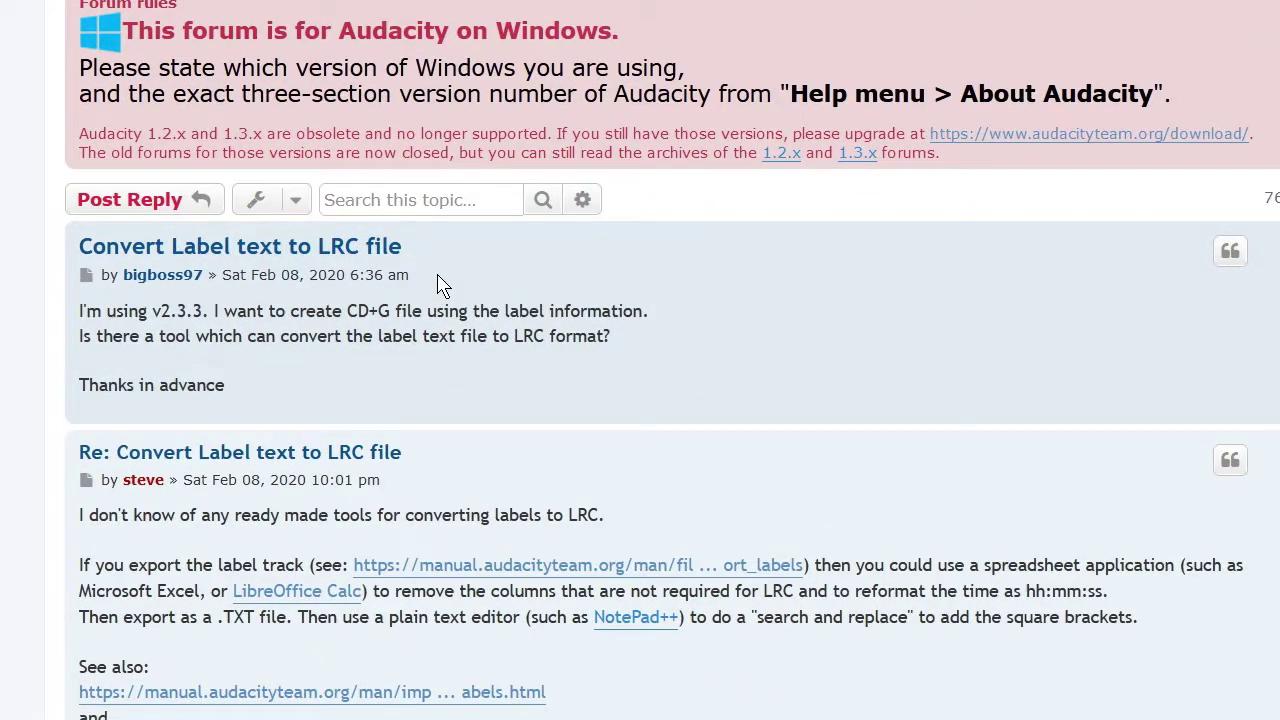
pyautogui.moveTo(440, 283); pyautogui.dragTo(82, 245)
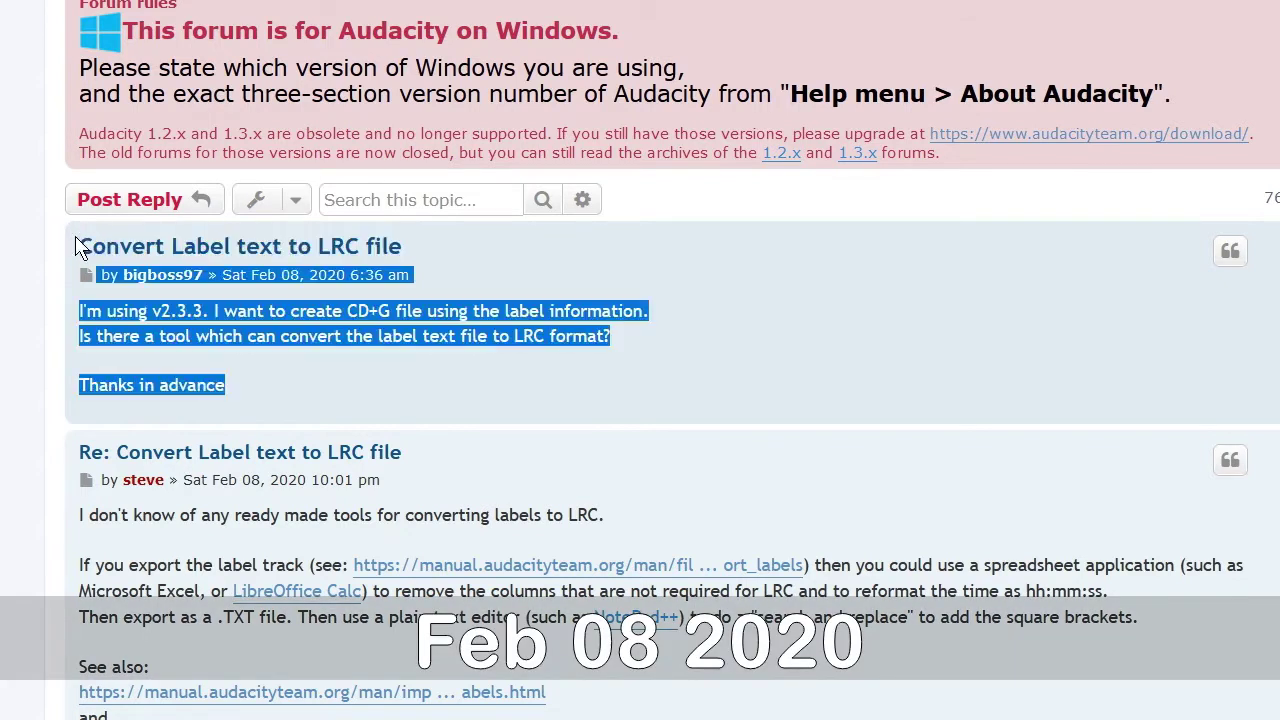
pyautogui.click(123, 244)
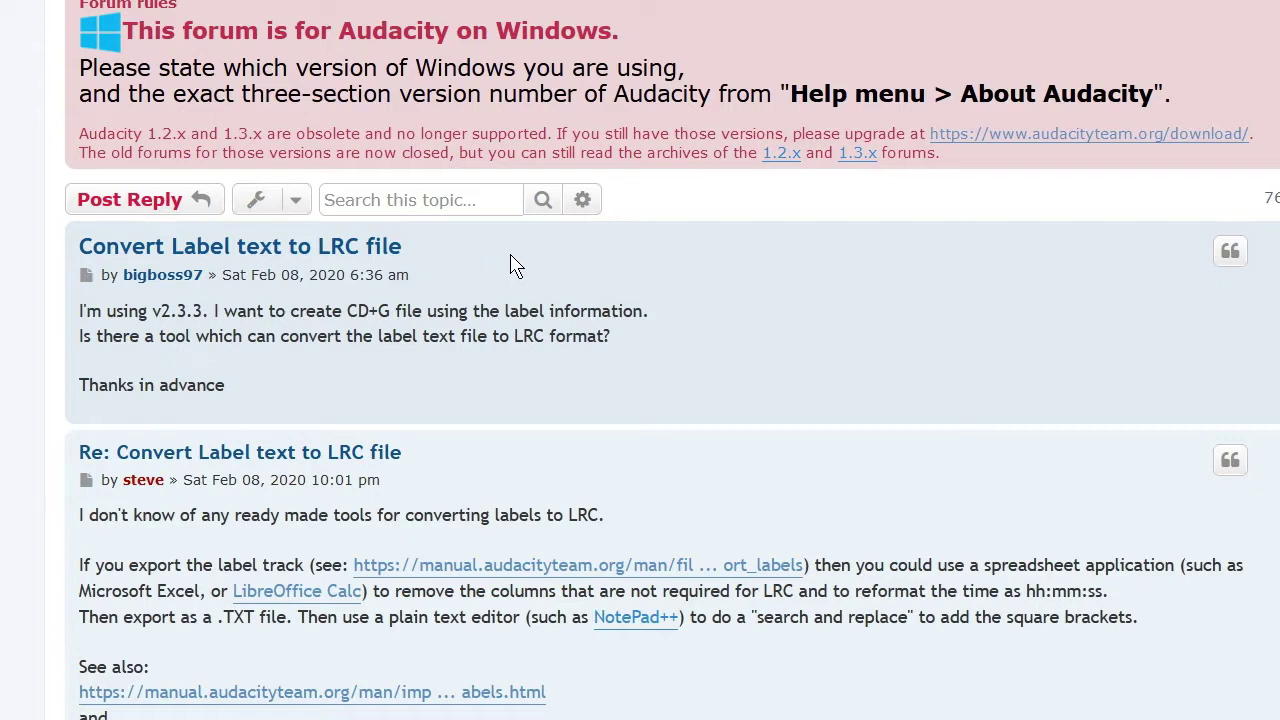
# Scroll through the first replies, highlighting the word Nyquist along the way
pyautogui.scroll(-2, 520, 272)
pyautogui.scroll(-2, 524, 272)
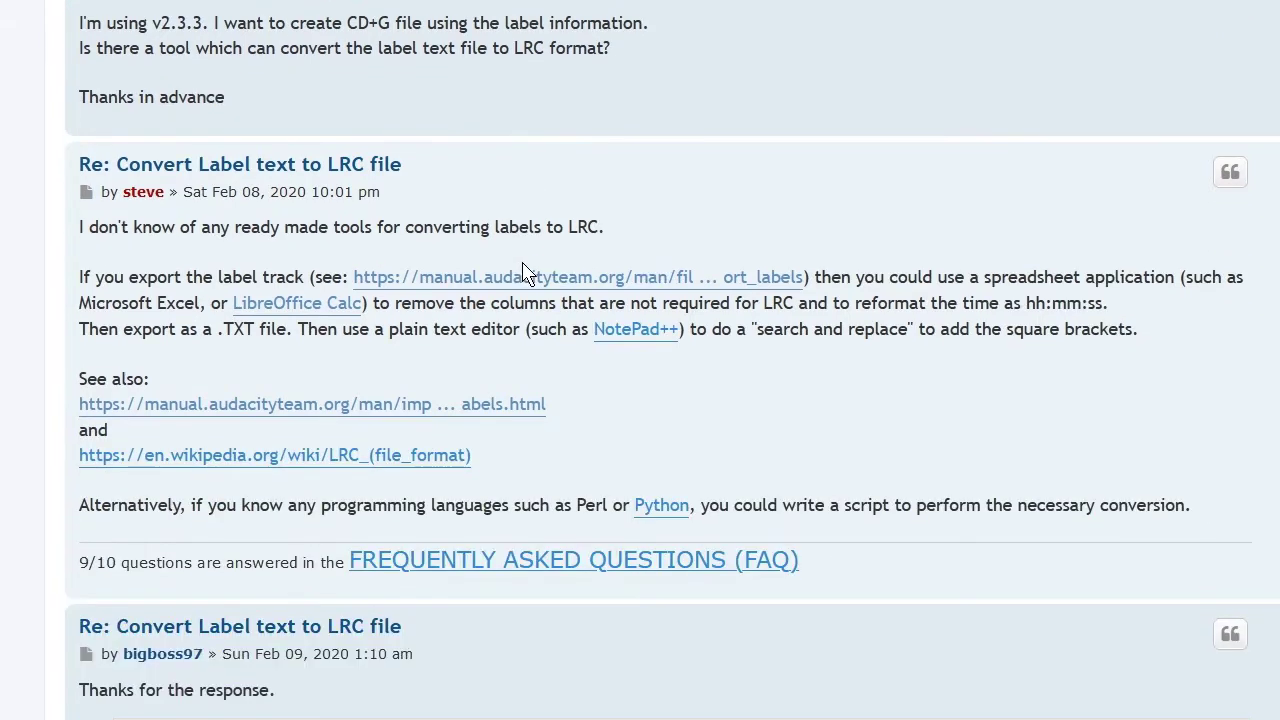
pyautogui.scroll(-2, 524, 272)
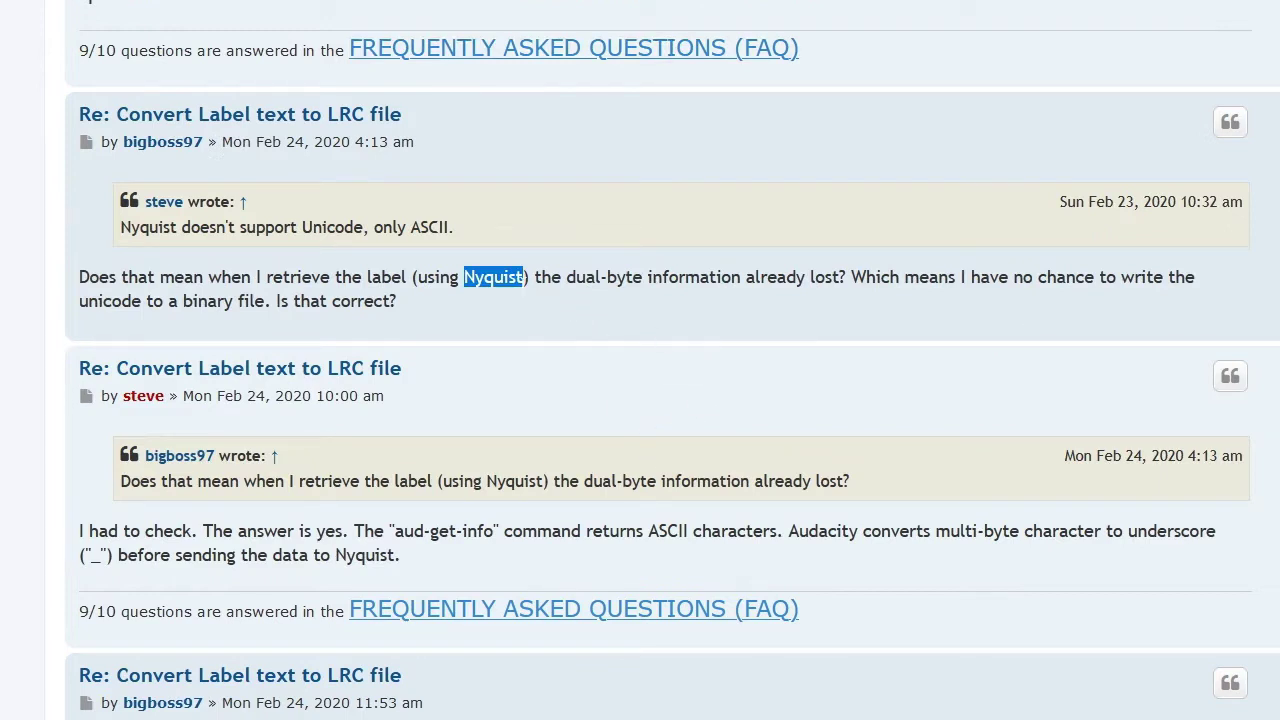
pyautogui.moveTo(521, 281); pyautogui.dragTo(533, 297)
pyautogui.scroll(-3, 620, 305)
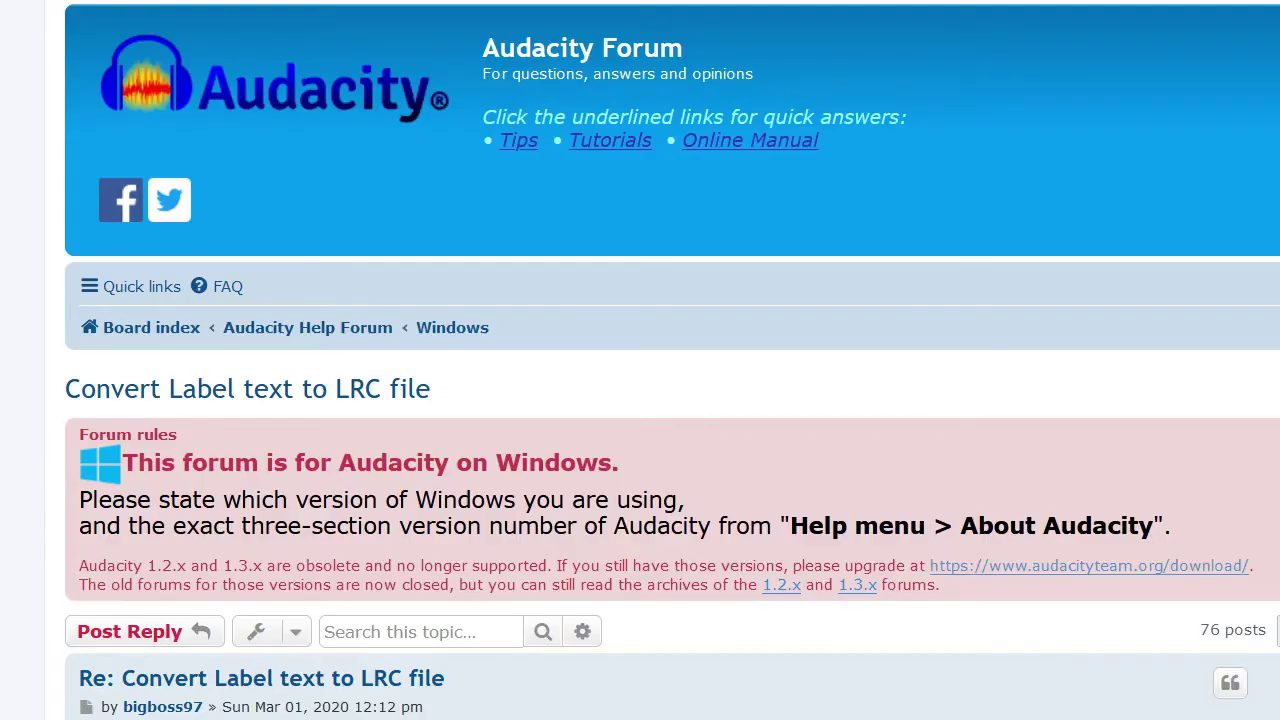
# Scroll through the thread's later code and hex-dump posts on the Unicode label problem
pyautogui.scroll(-7, 640, 360)
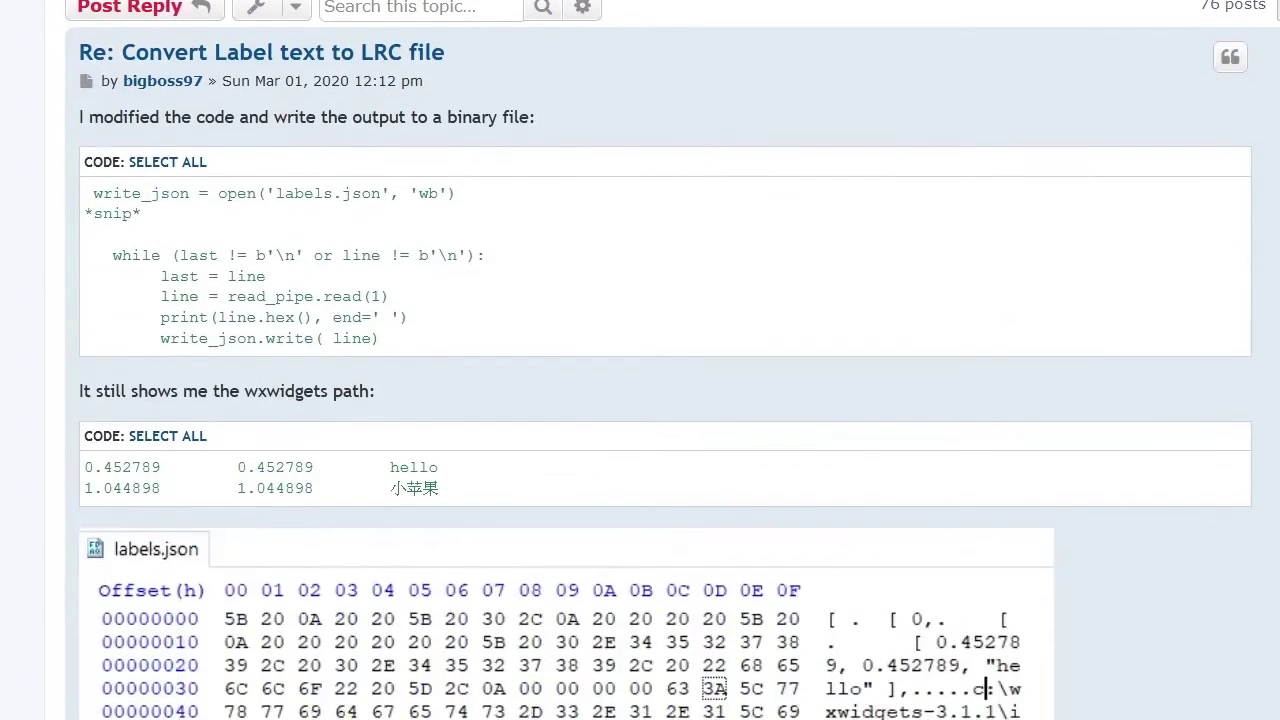
pyautogui.scroll(-7, 640, 360)
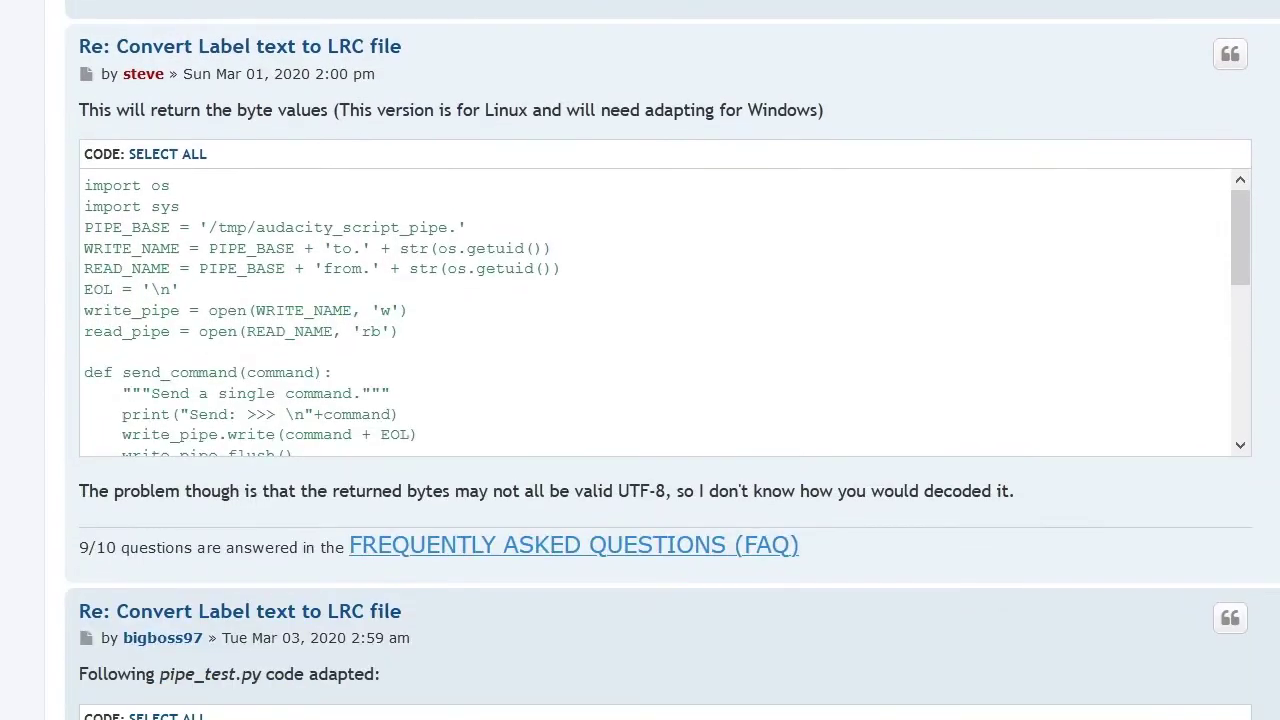
pyautogui.scroll(-7, 640, 360)
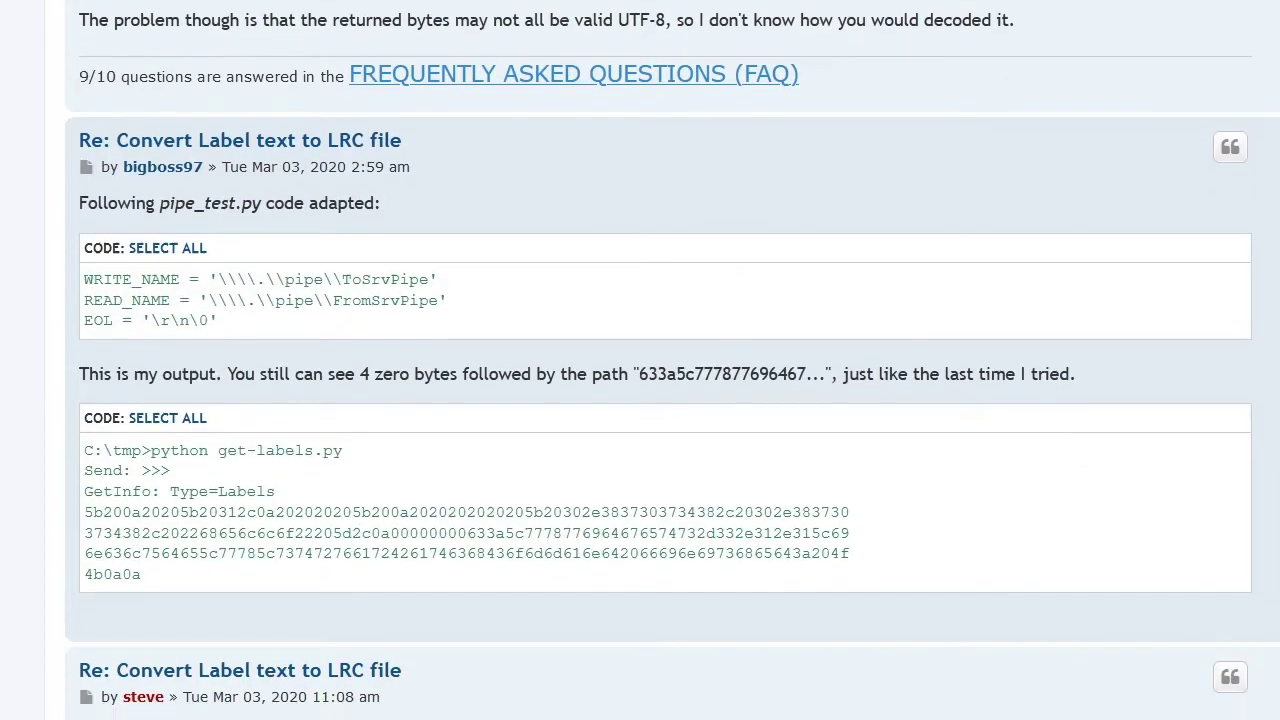
pyautogui.scroll(-7, 640, 360)
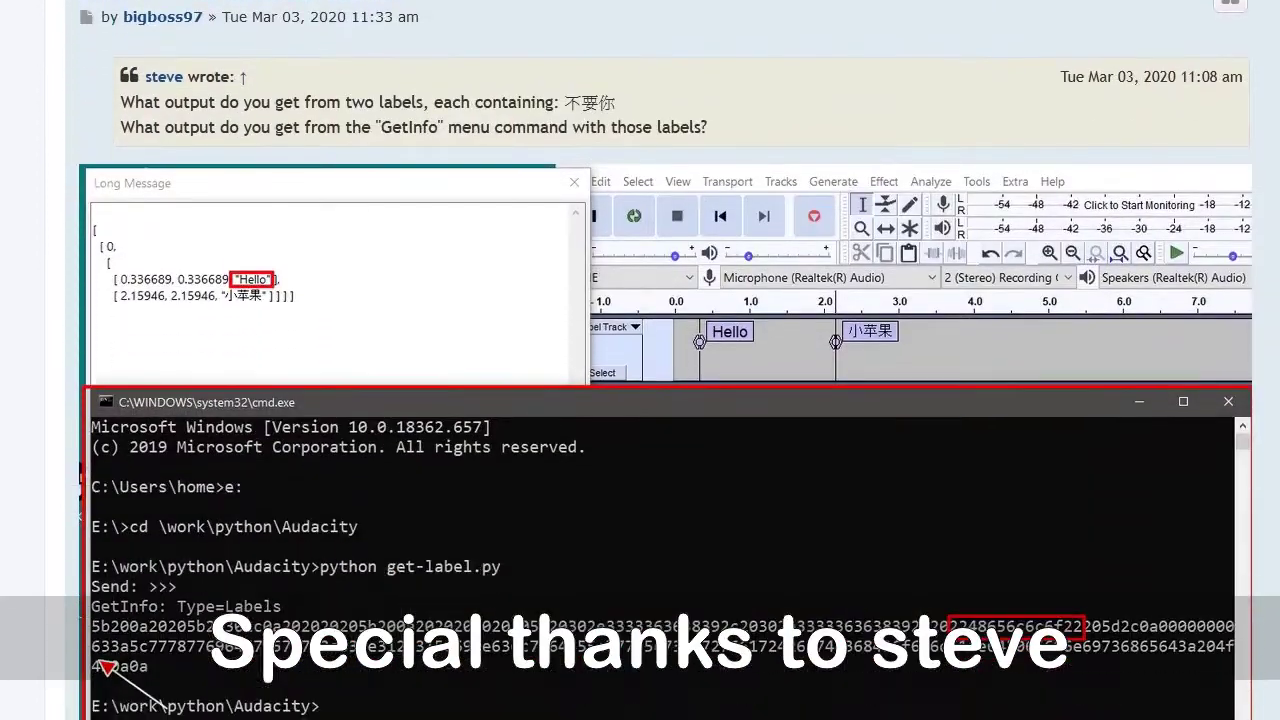
pyautogui.scroll(-10, 640, 360)
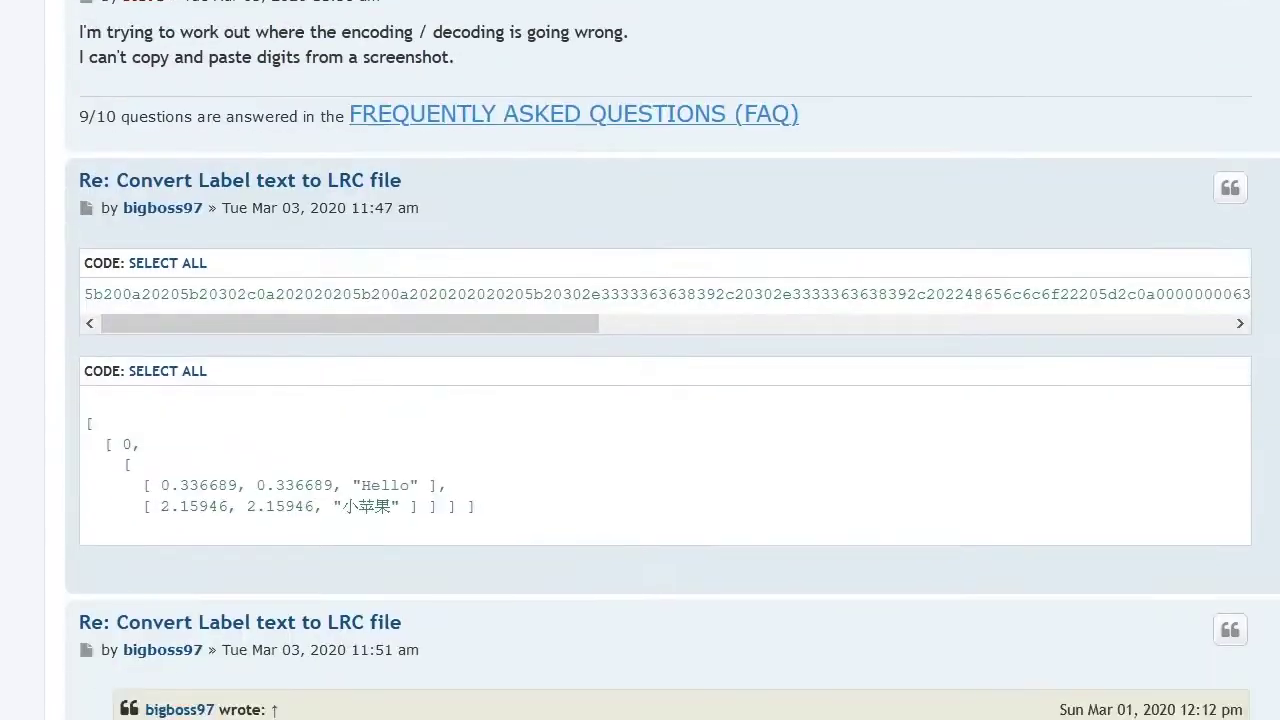
pyautogui.scroll(-4, 640, 360)
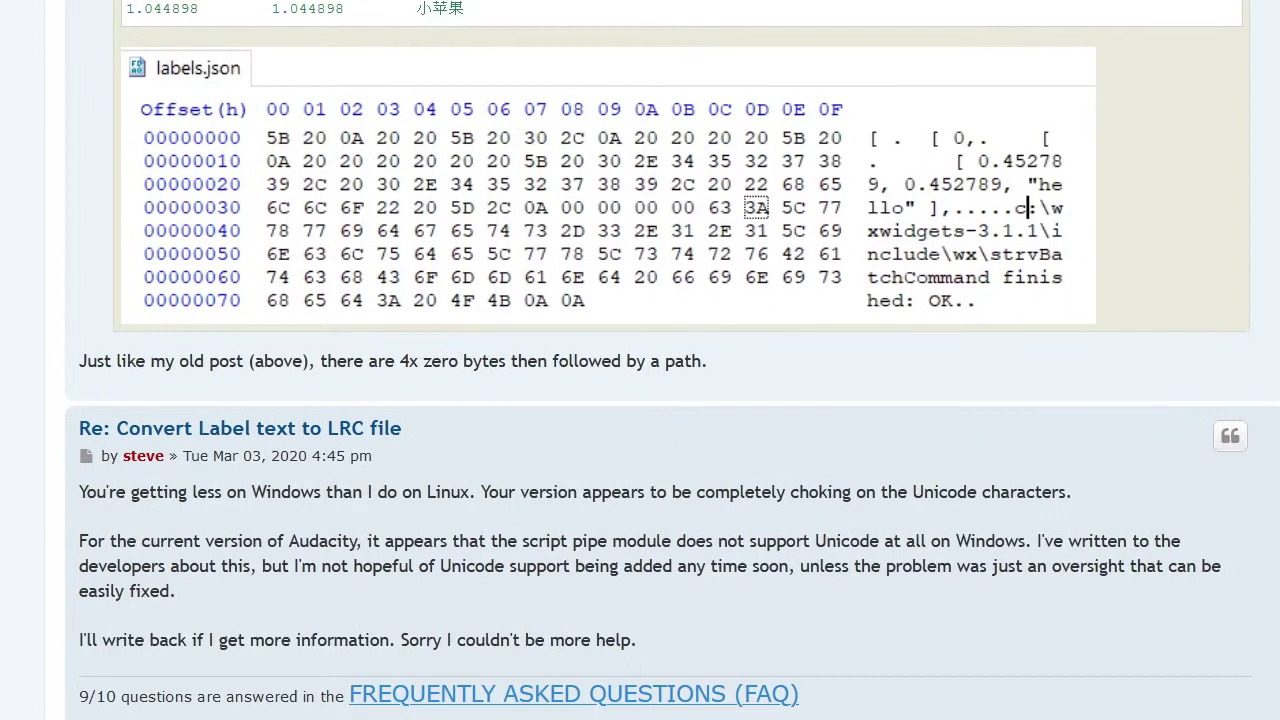
pyautogui.scroll(3, 640, 360)
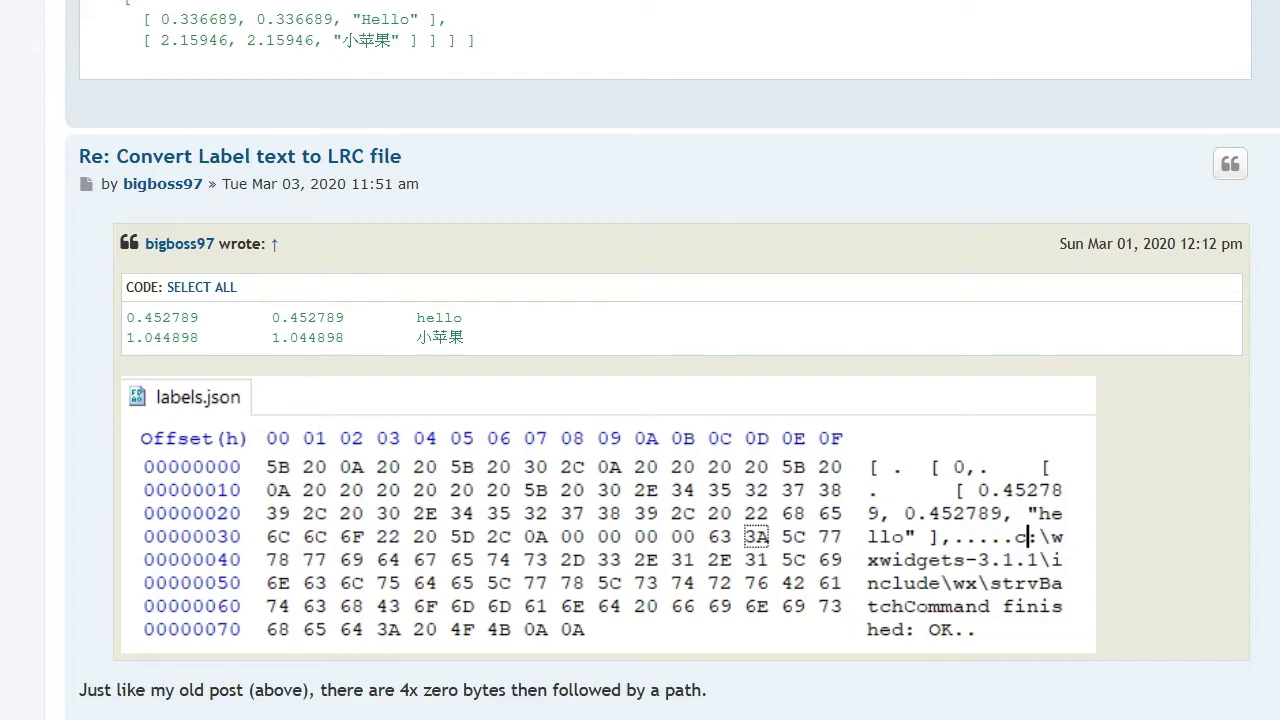
pyautogui.scroll(-5, 1030, 537)
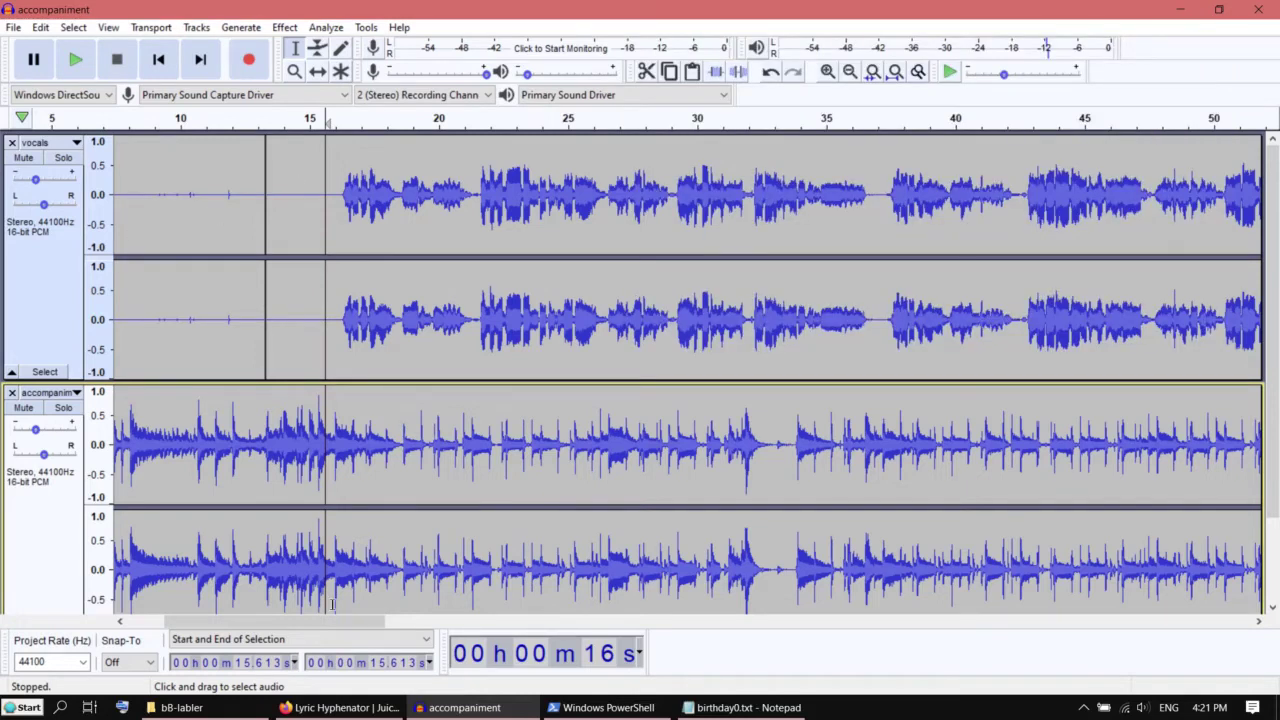
# Bring birthday0.txt forward, move it lower, and select all four Happy Birthday lyric lines
pyautogui.click(723, 708)
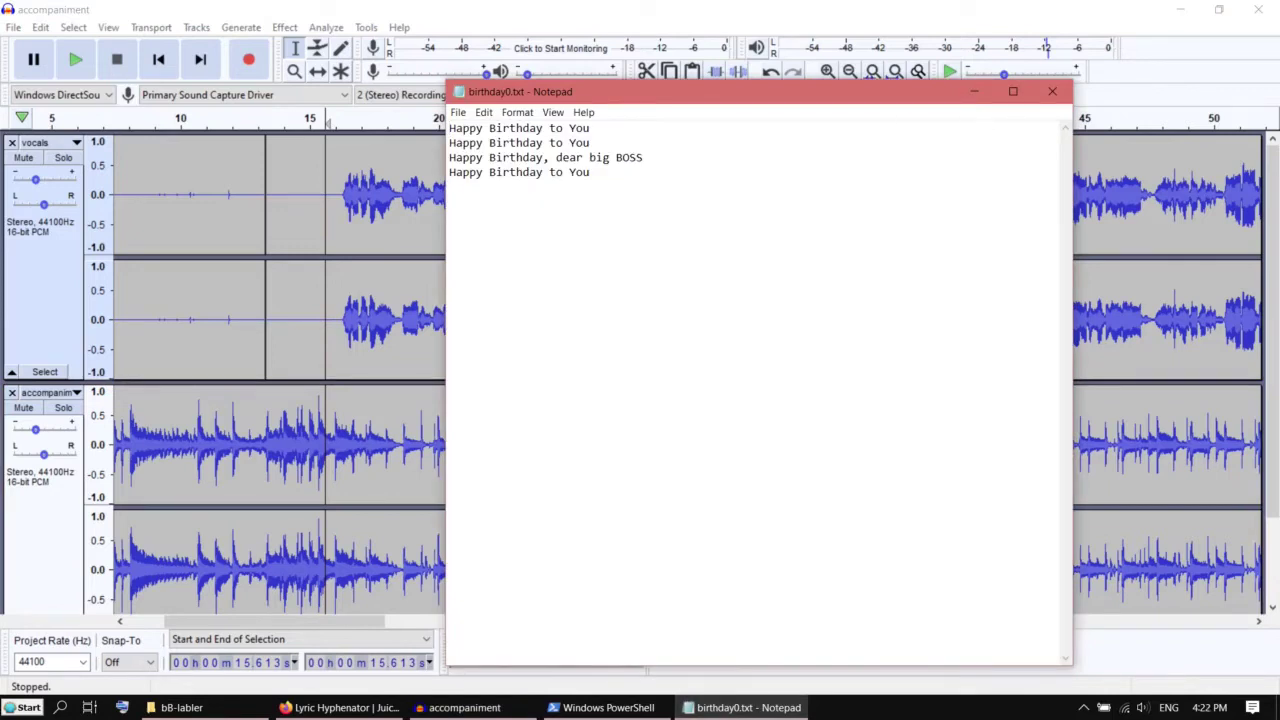
pyautogui.moveTo(765, 91); pyautogui.dragTo(765, 267)
pyautogui.hotkey('ctrl', 'a')
pyautogui.hotkey('ctrl', 'c')
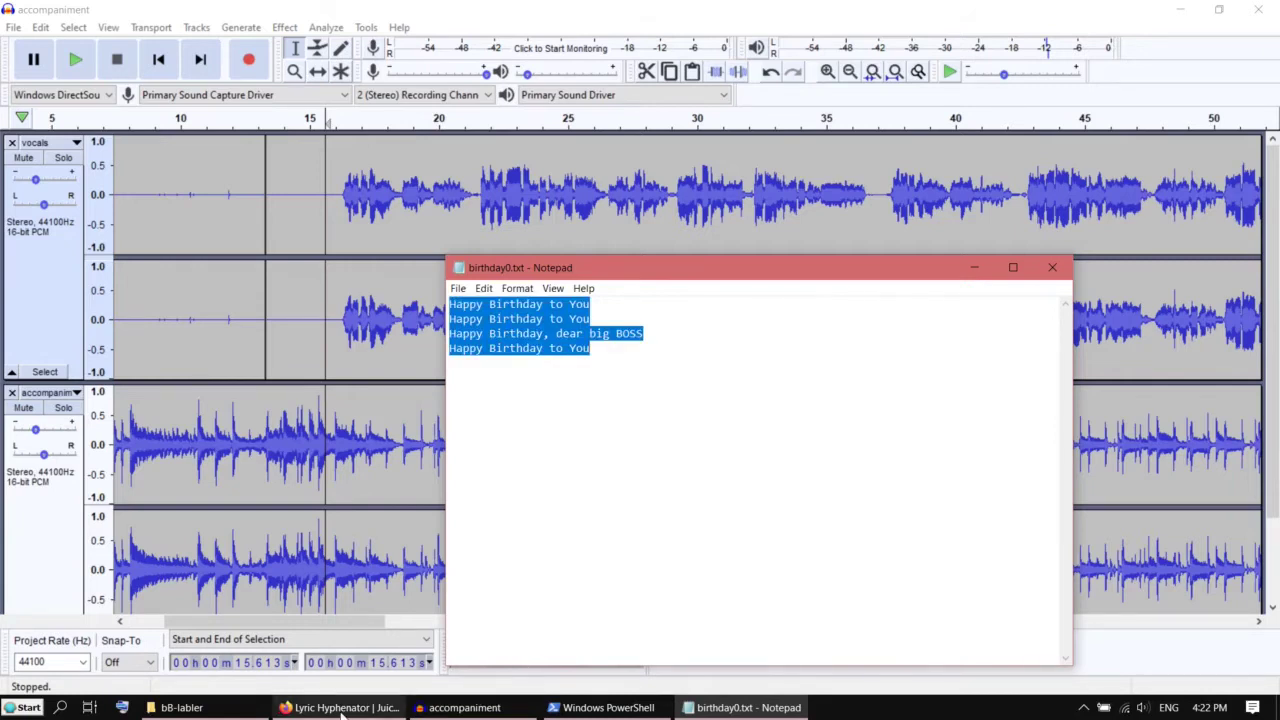
# Paste the lyrics into Lyric Hyphenator, hyphenate them, and select the four syllable-split lines
pyautogui.moveTo(338, 712)
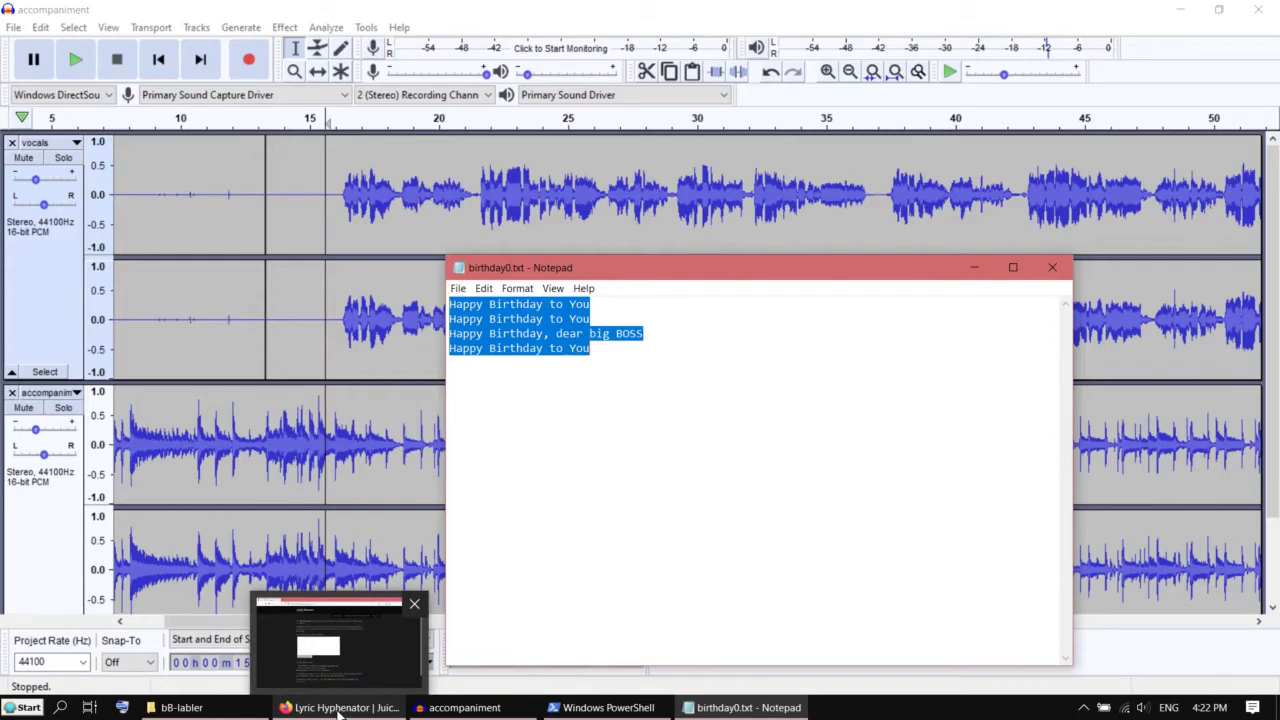
pyautogui.click(338, 708)
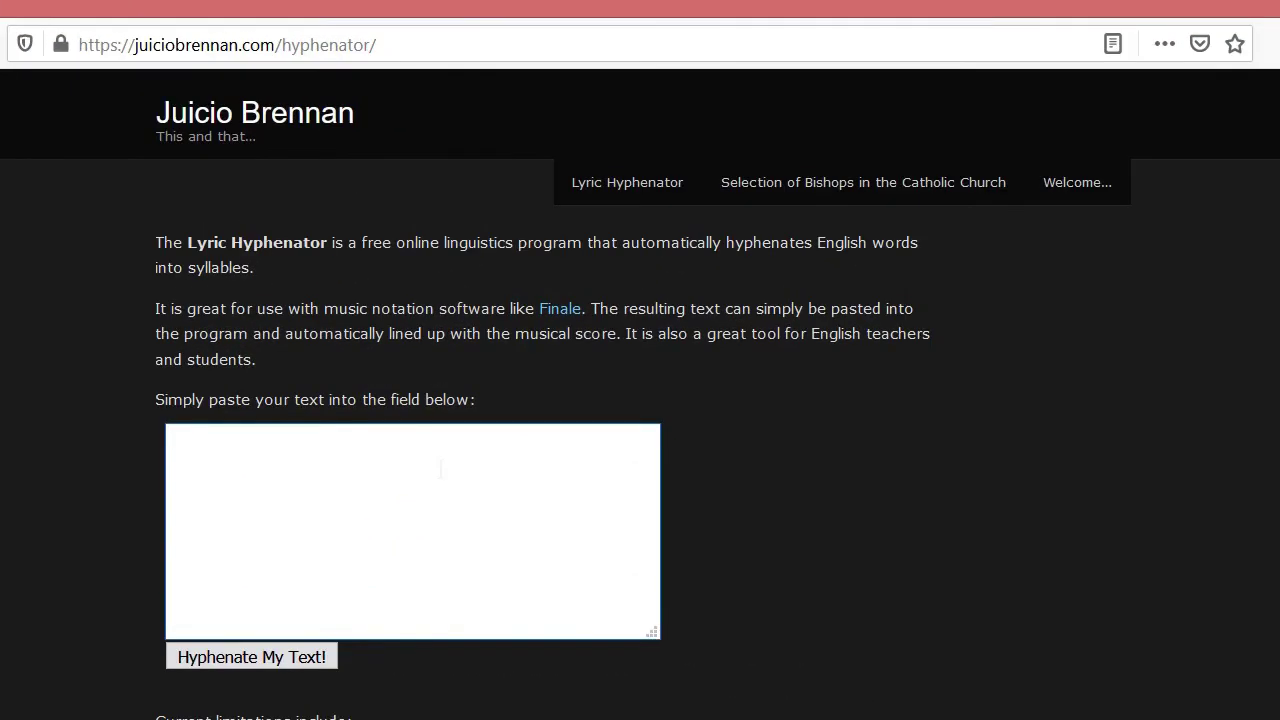
pyautogui.rightClick(442, 469)
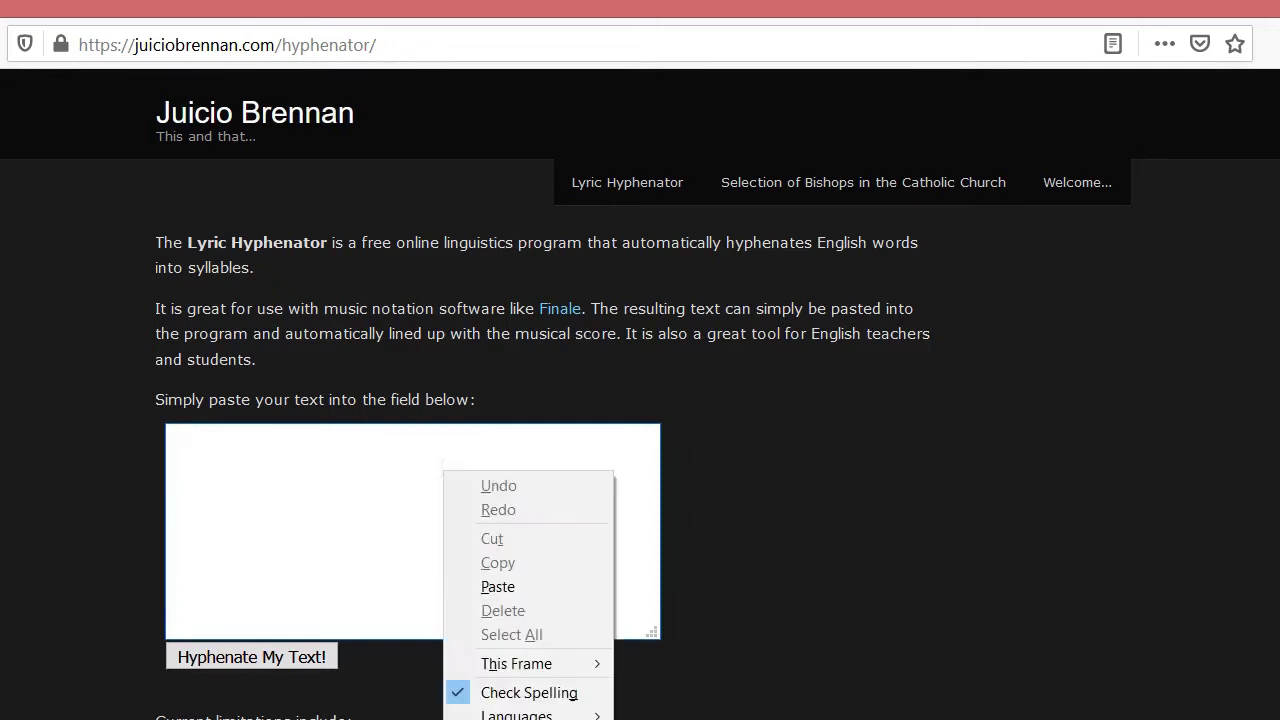
pyautogui.click(530, 587)
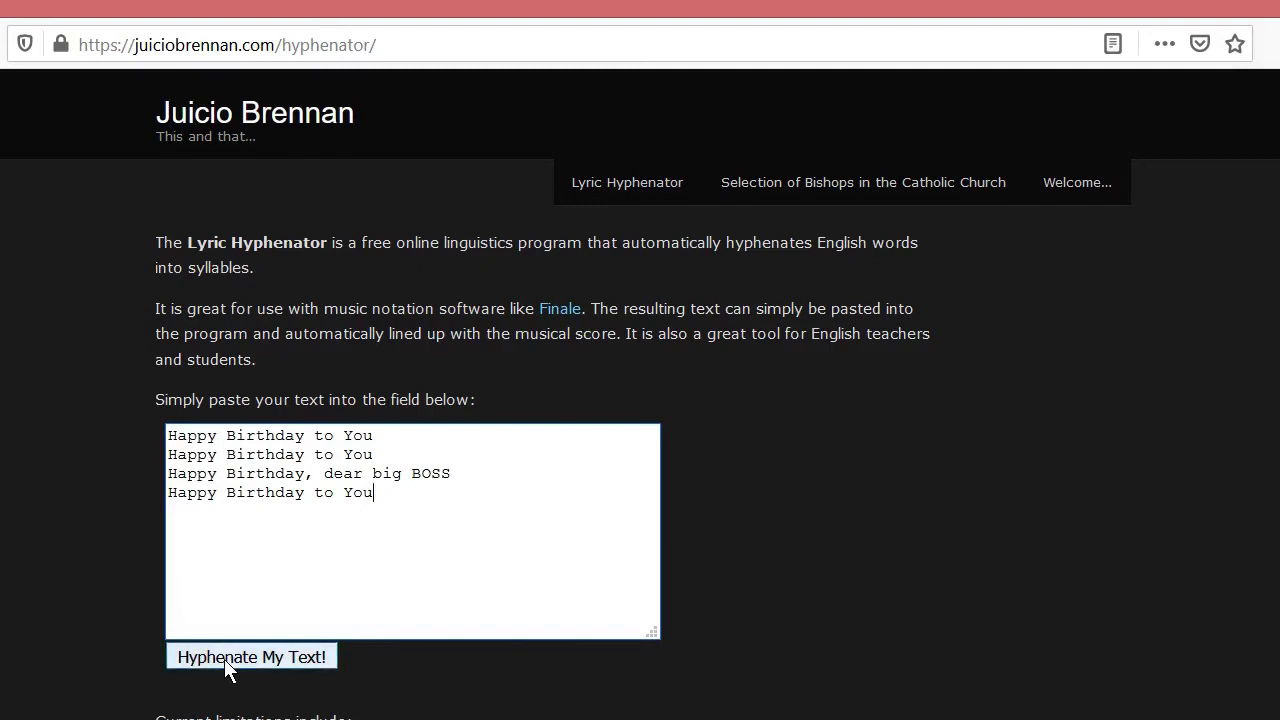
pyautogui.click(263, 654)
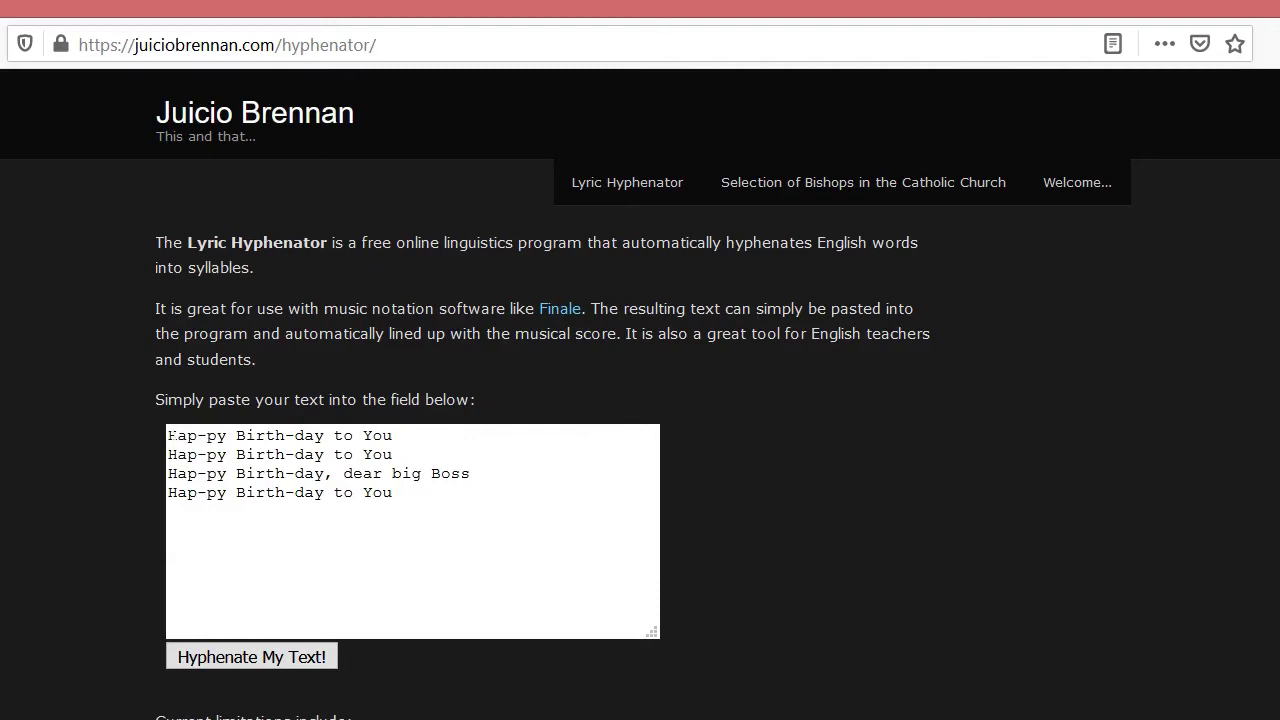
pyautogui.moveTo(197, 436); pyautogui.dragTo(314, 436)
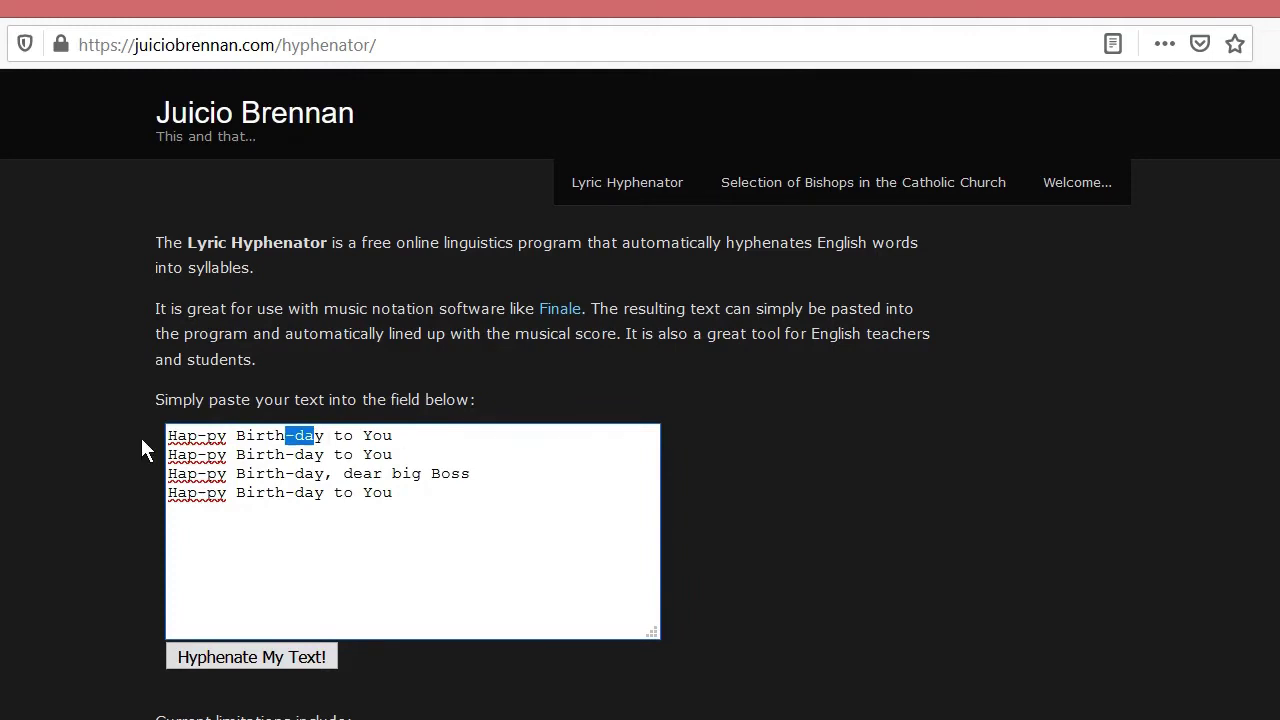
pyautogui.moveTo(168, 436); pyautogui.dragTo(418, 498)
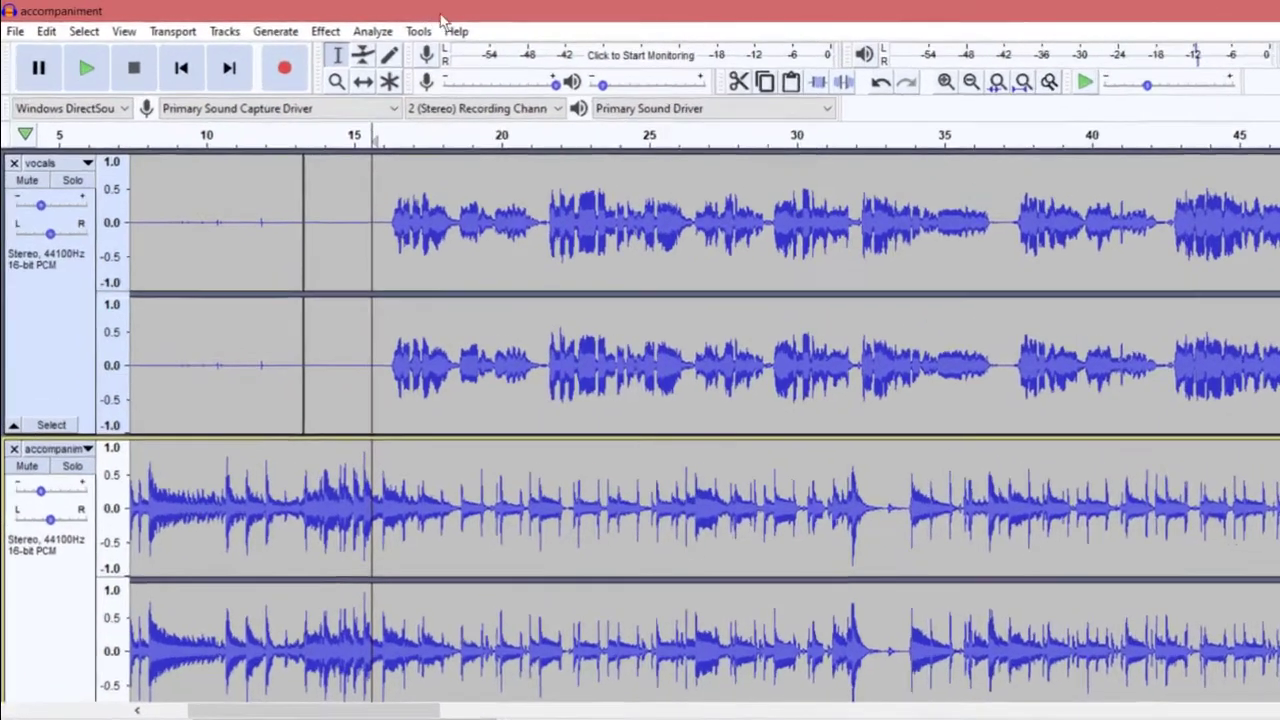
# Check in About Audacity that the version is 3.0.0, then close it
pyautogui.click(399, 27)
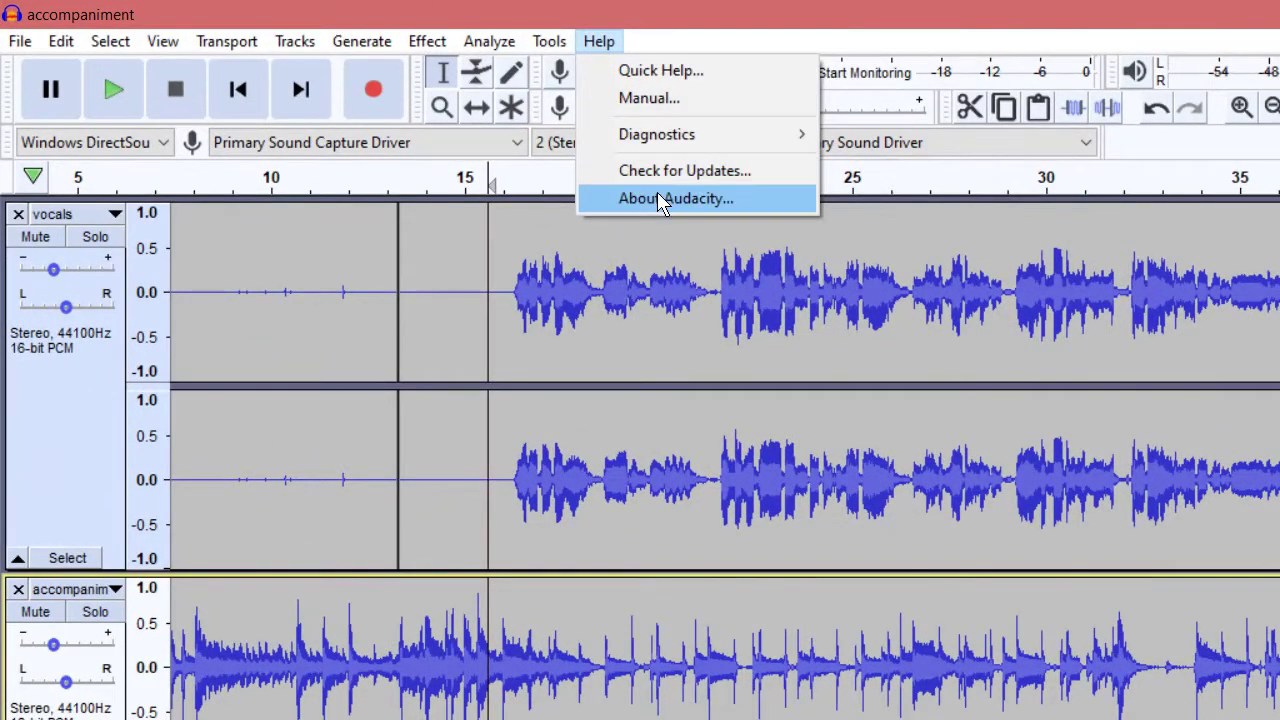
pyautogui.click(657, 197)
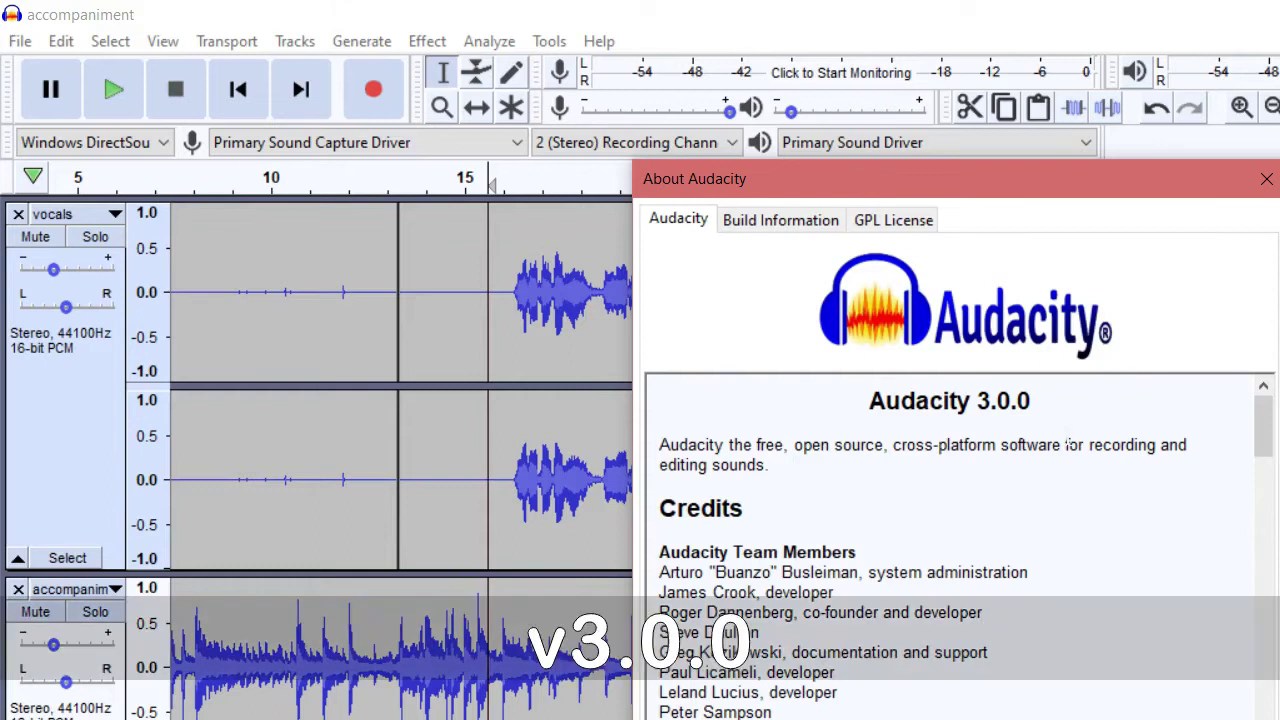
pyautogui.click(1267, 180)
# Confirm mod-script-pipe is set to Enabled in Preferences > Modules
pyautogui.click(61, 41)
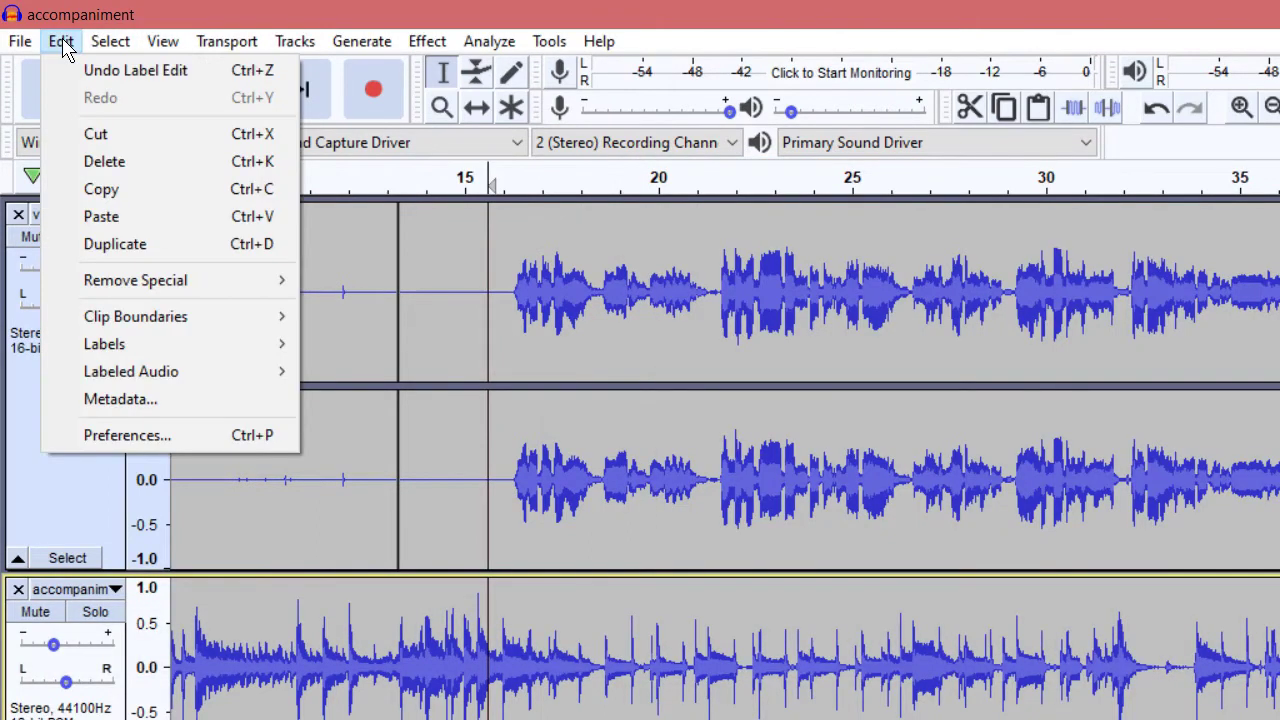
pyautogui.click(132, 438)
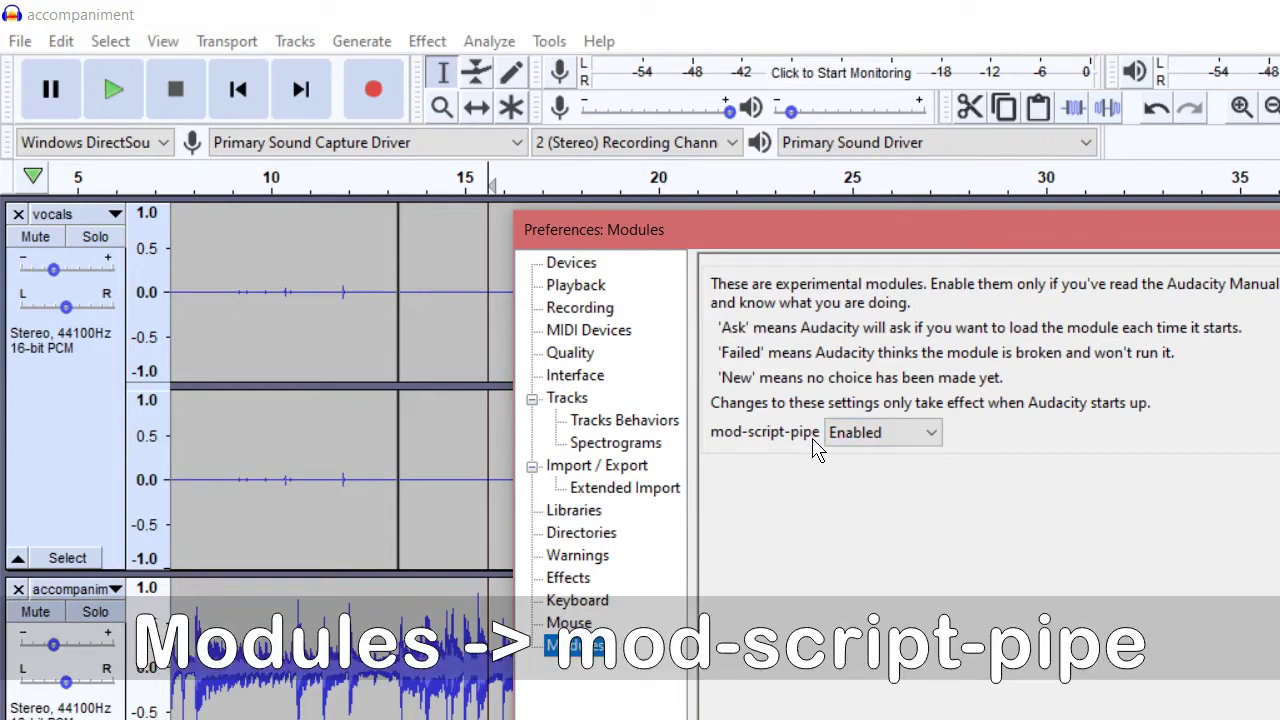
pyautogui.click(934, 436)
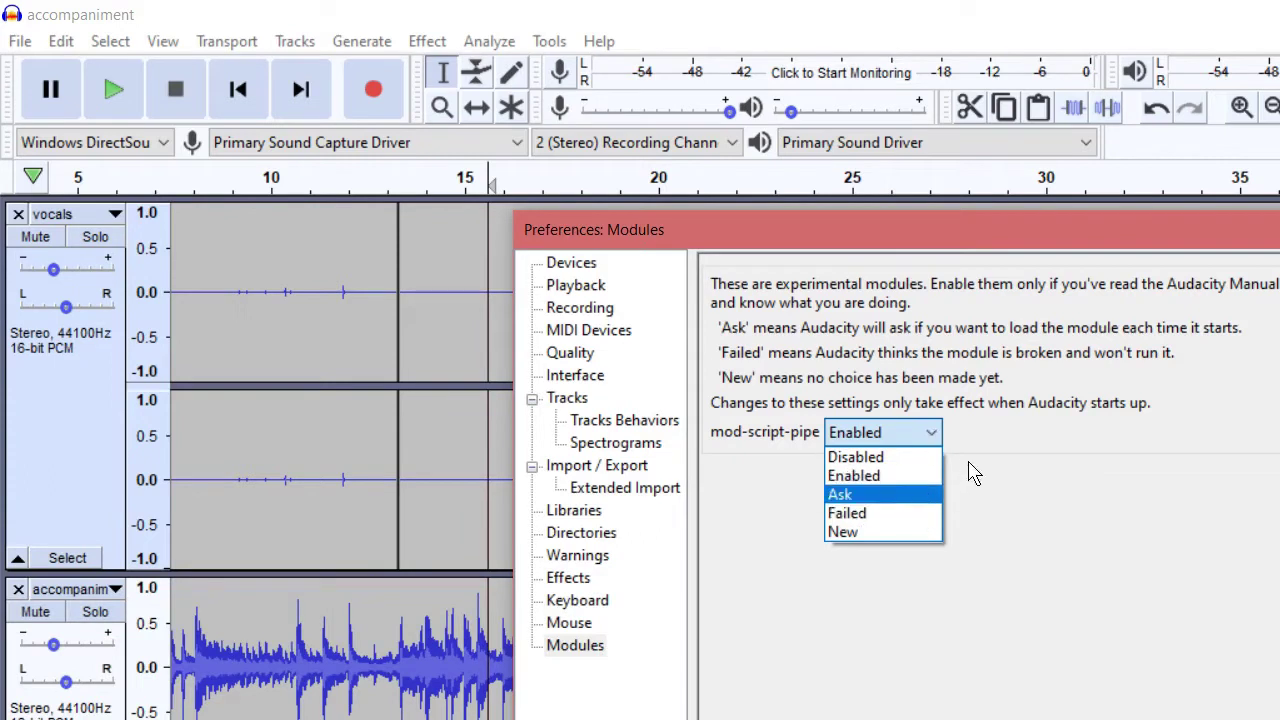
pyautogui.click(920, 485)
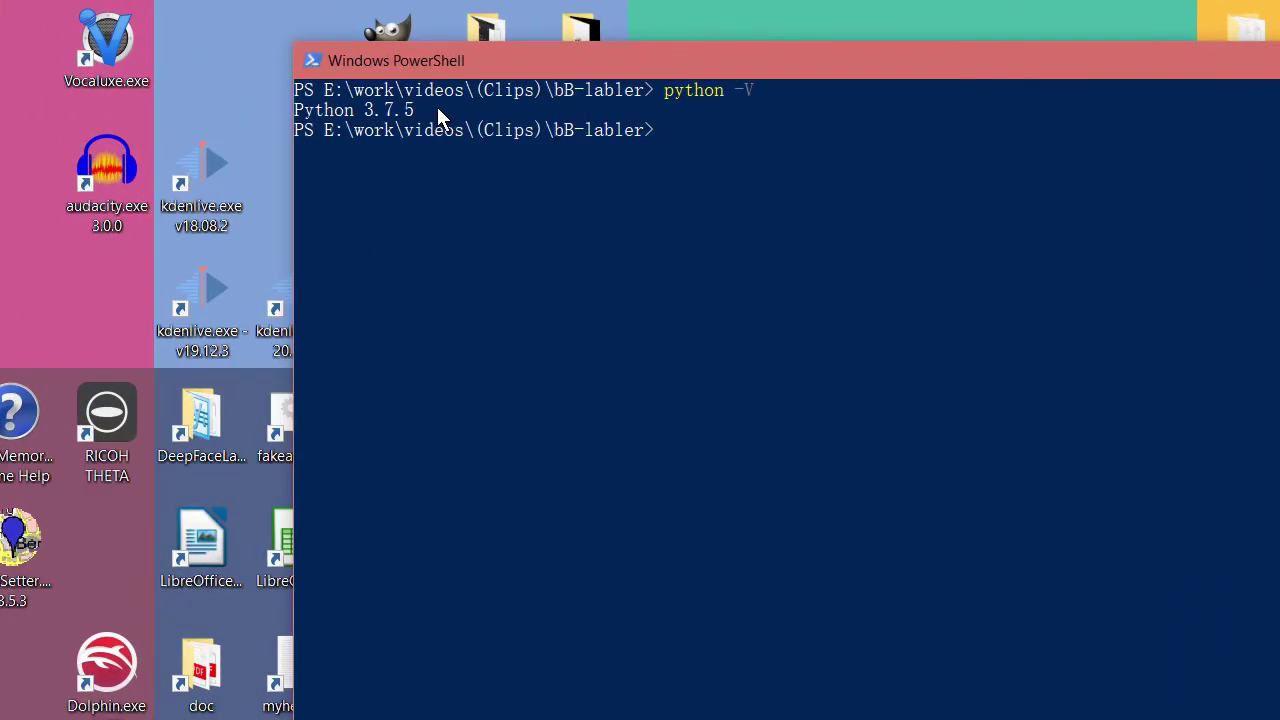
# Highlight the reported Python 3.7.5 version, then leave text-marking mode
pyautogui.moveTo(506, 73); pyautogui.dragTo(457, 77)
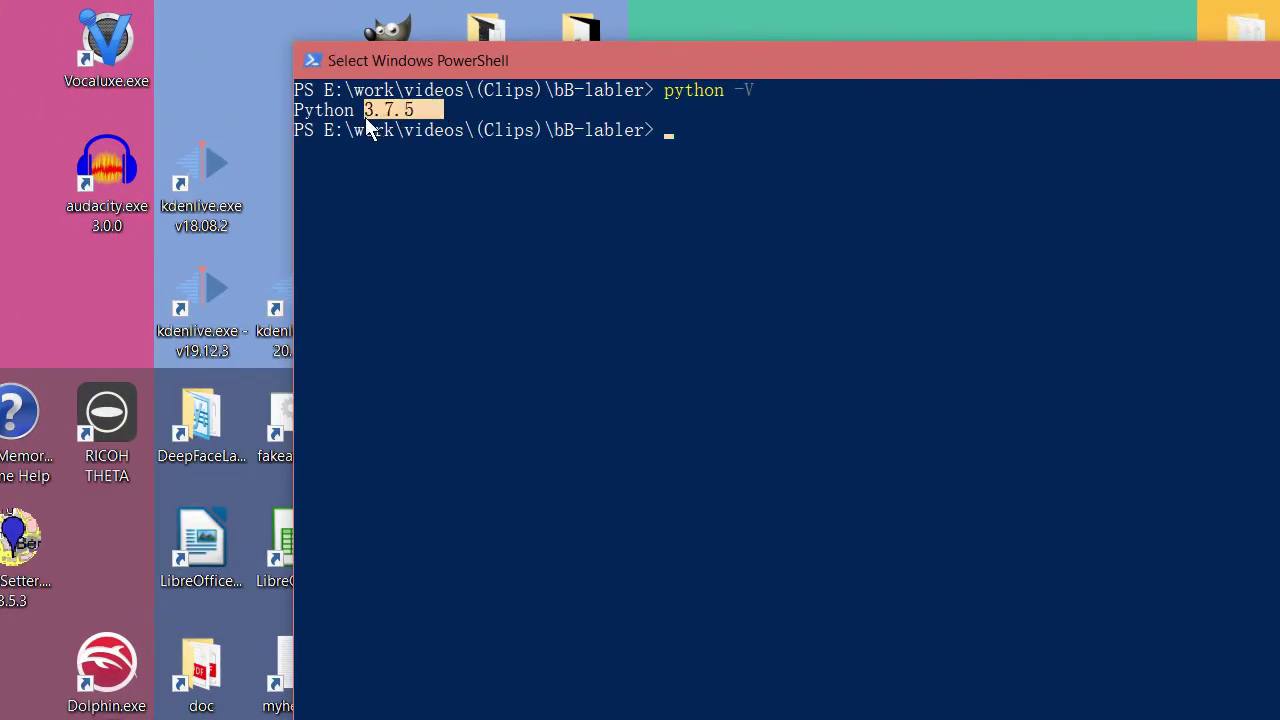
pyautogui.click(489, 107)
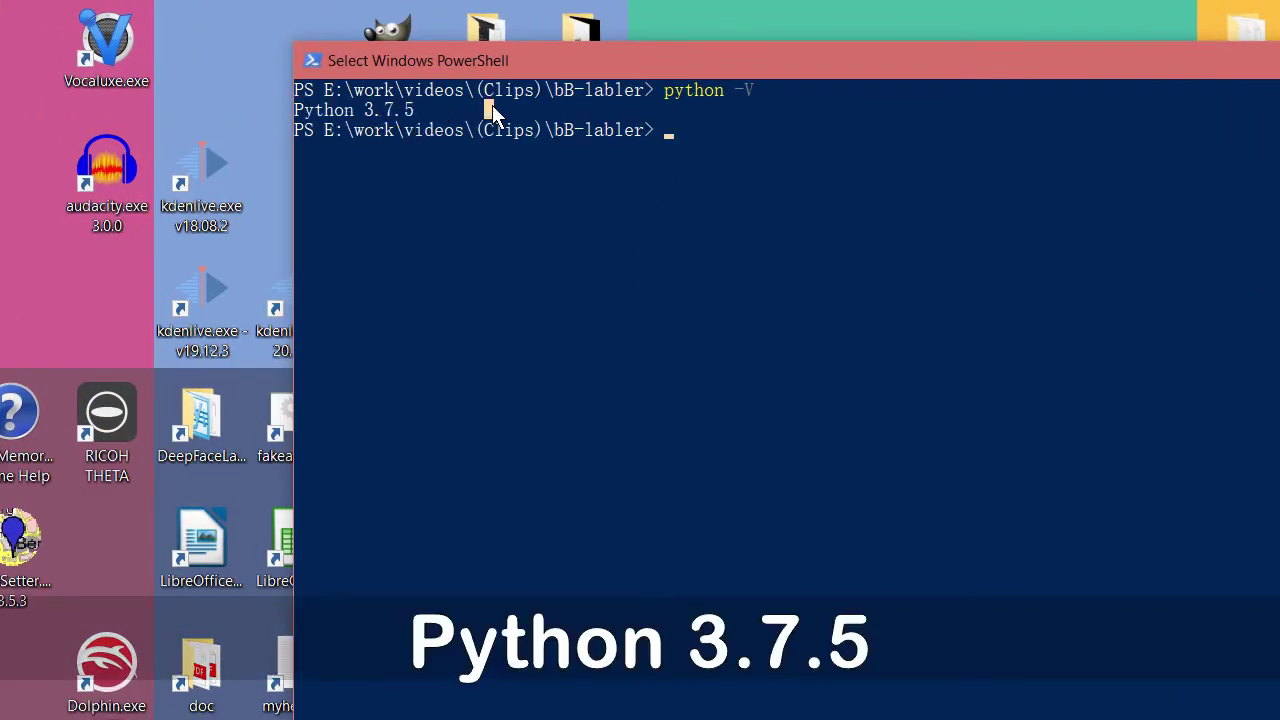
pyautogui.click(676, 128)
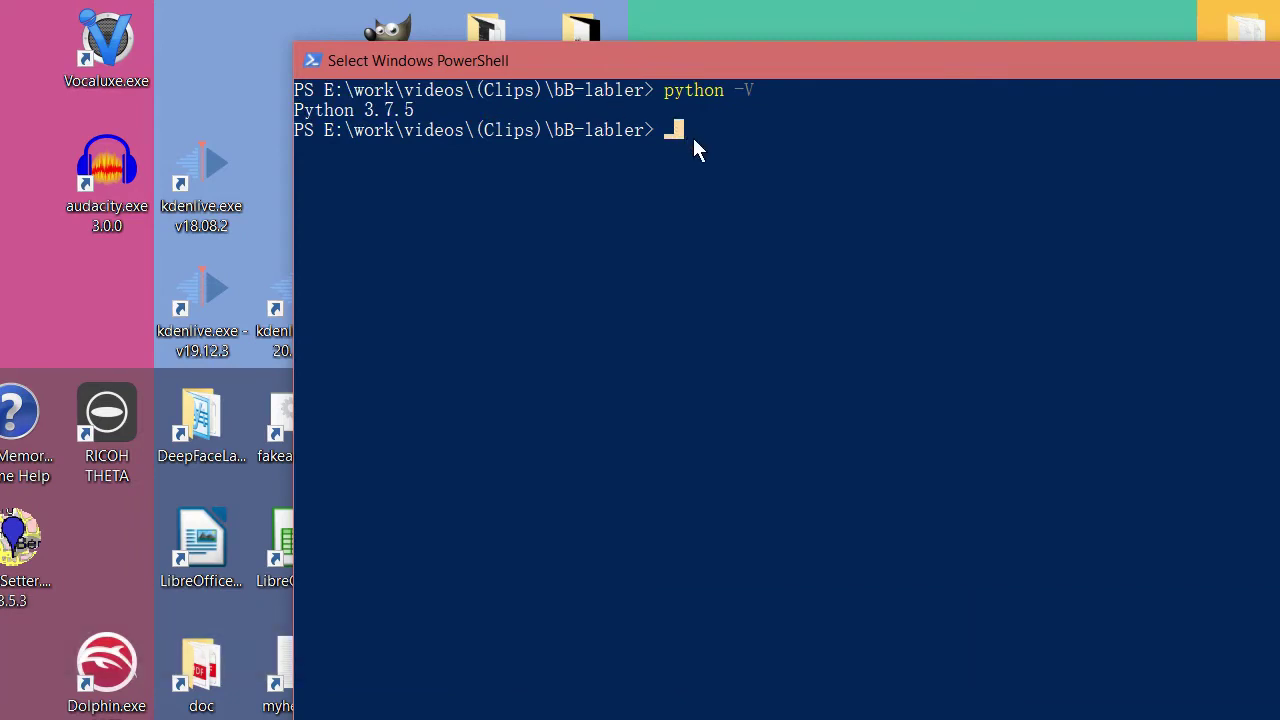
pyautogui.press('Escape')
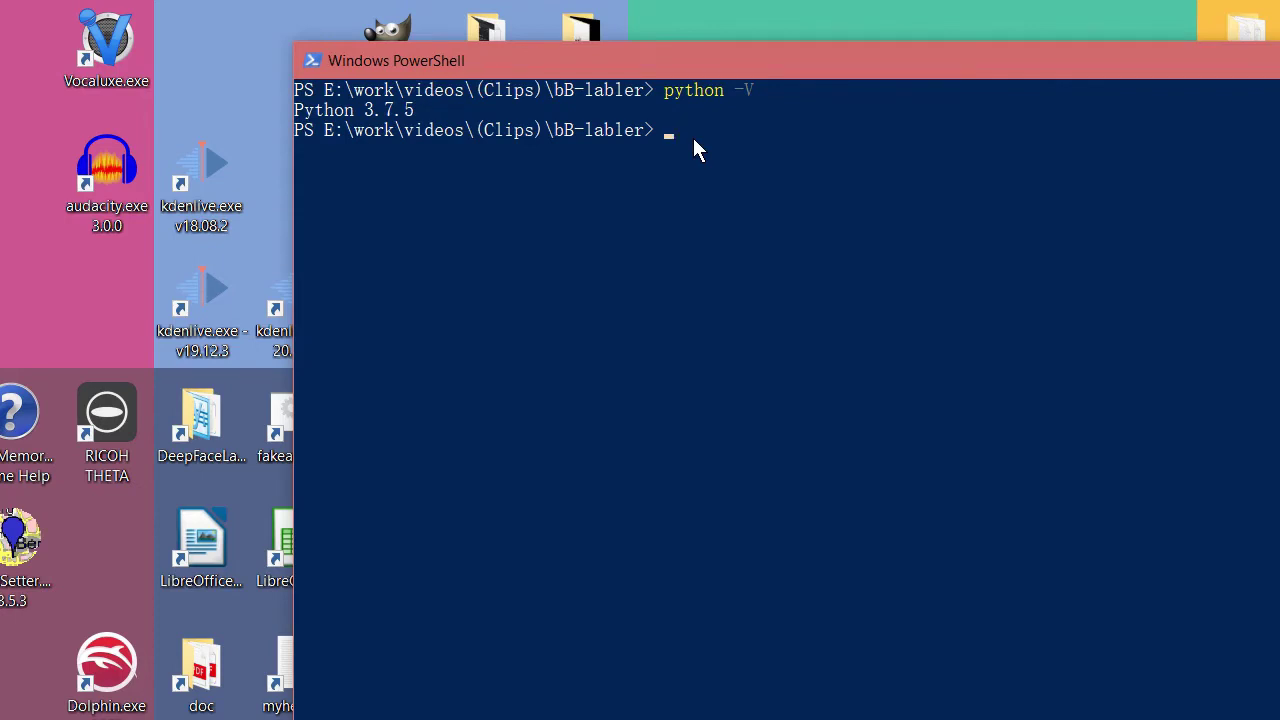
# Type 'python .\bB-labeler.py -f' using Tab completion, then switch to the lyrics folder
pyautogui.write('python bb-')
pyautogui.press('Tab')
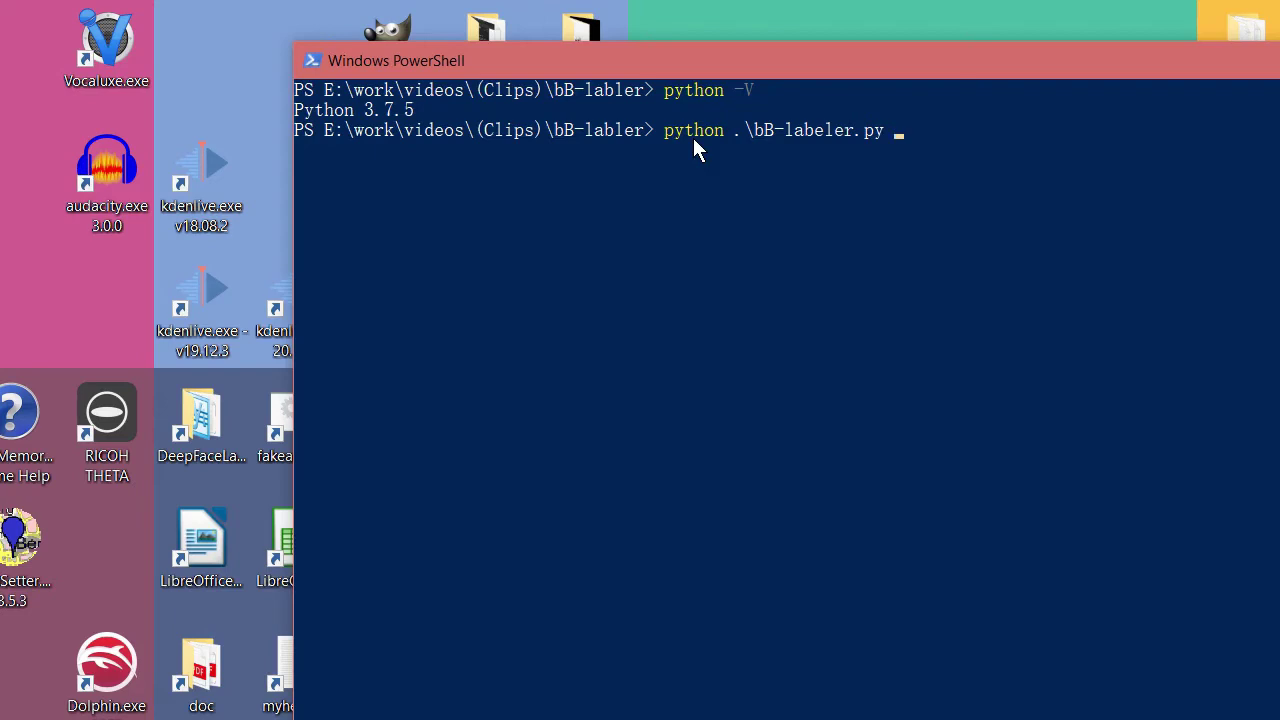
pyautogui.write('-f')
pyautogui.hotkey('alt', 'Tab')
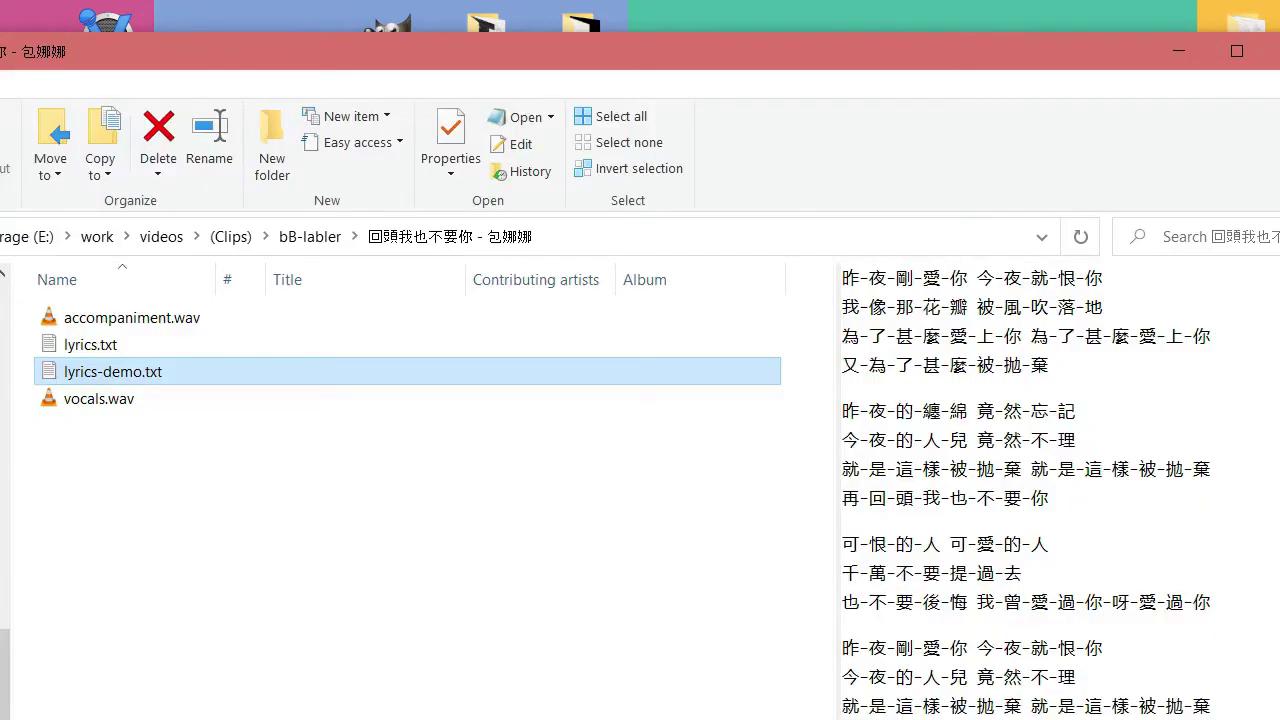
# View the hyphenated lyrics in lyrics-demo.txt, then add its full path after -f in PowerShell
pyautogui.doubleClick(273, 380)
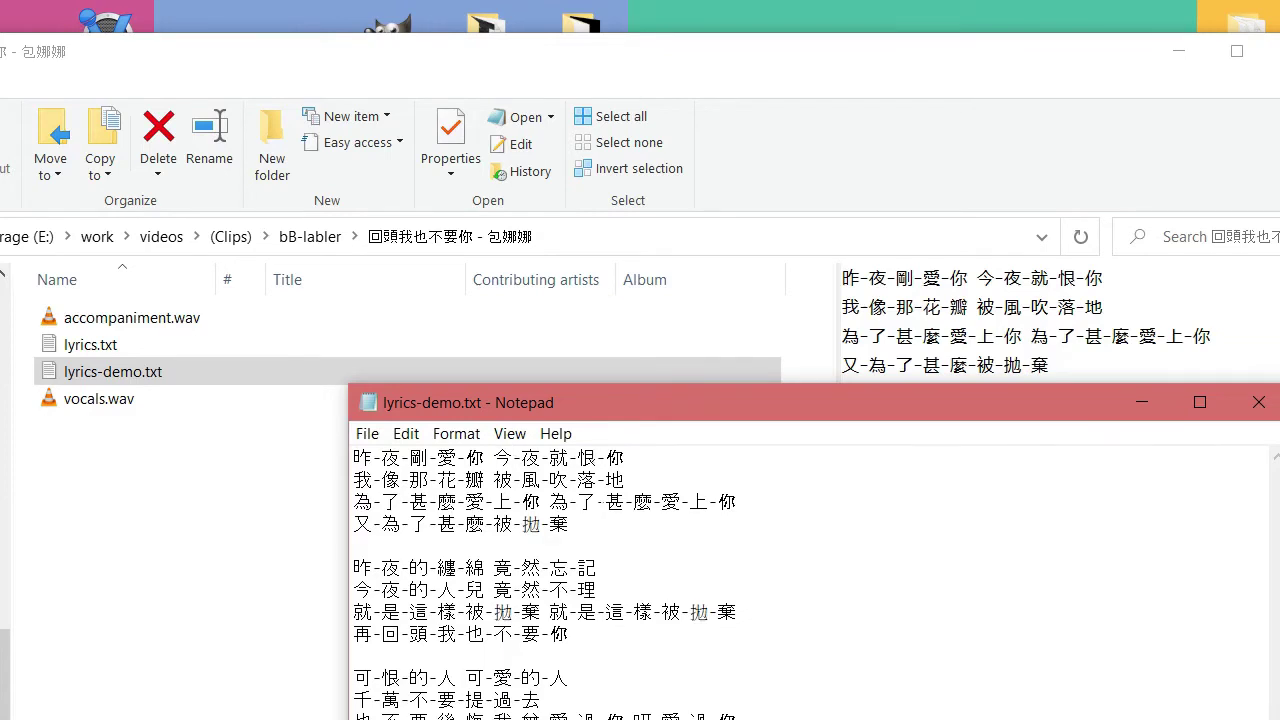
pyautogui.moveTo(597, 500); pyautogui.dragTo(605, 500)
pyautogui.click(1259, 402)
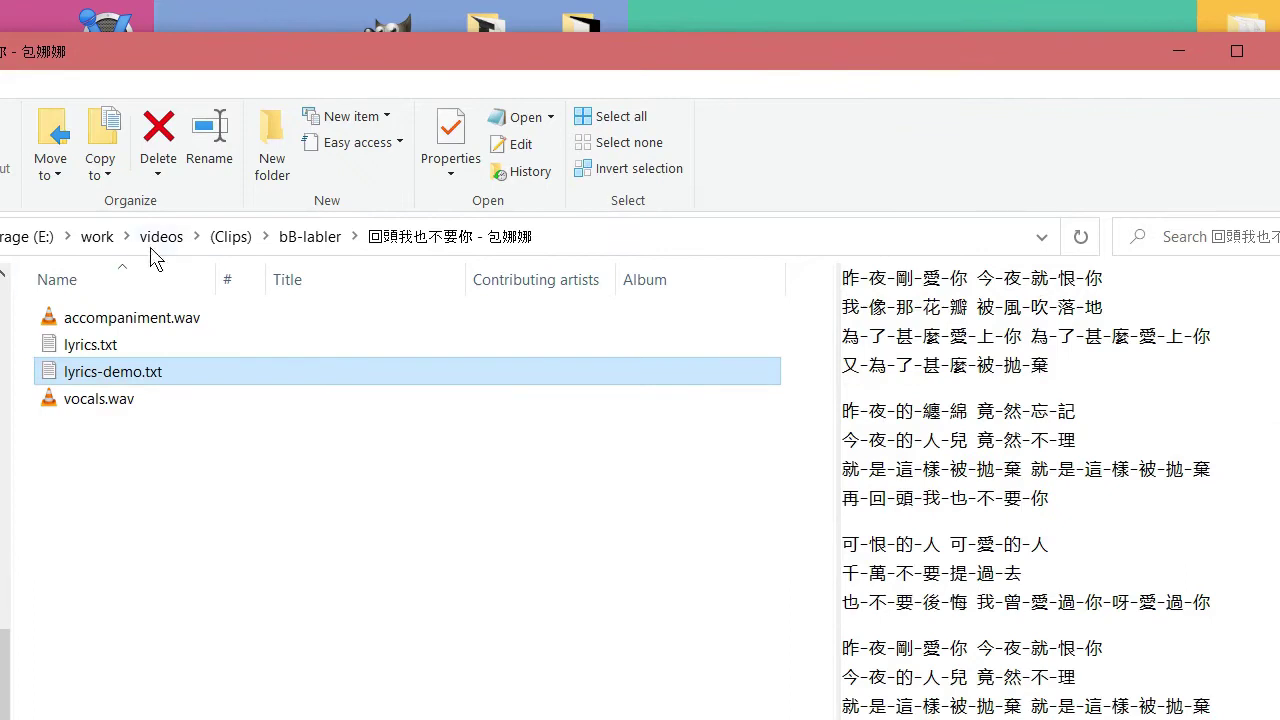
pyautogui.moveTo(57, 371); pyautogui.dragTo(1240, 100)
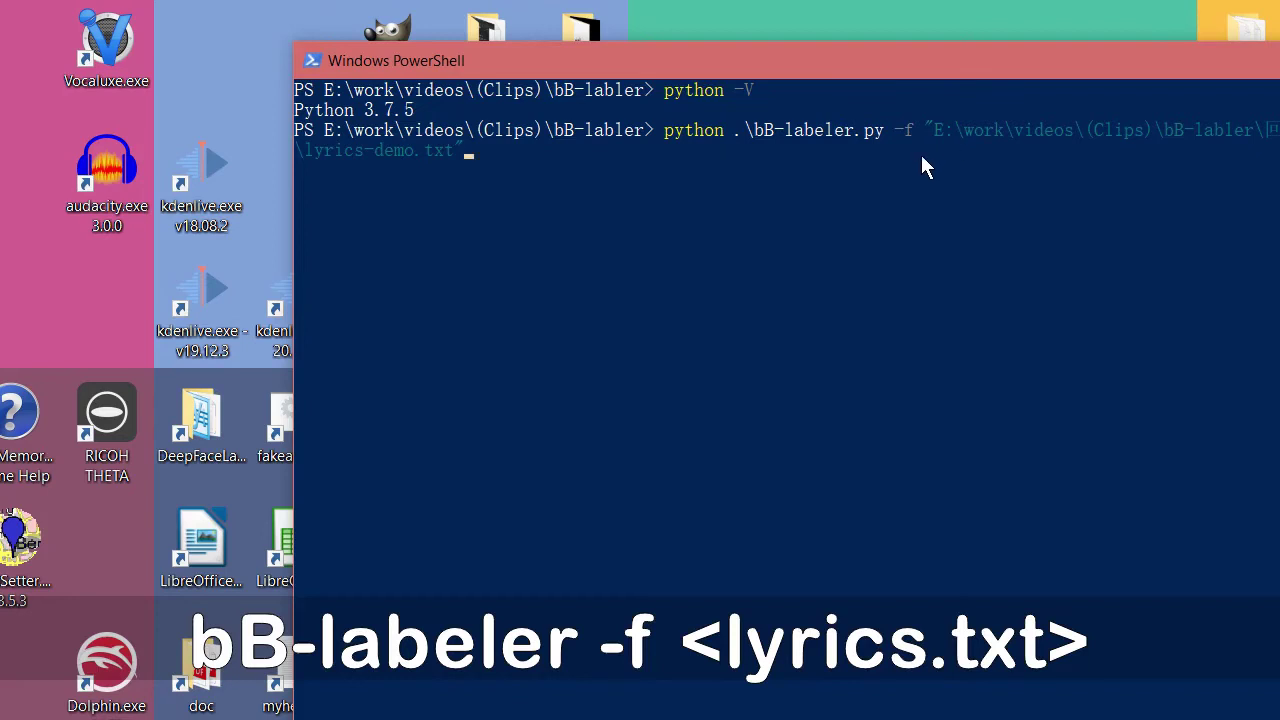
# Run bB-labeler on lyrics-demo.txt and list its 15 numbered lyric lines with l
pyautogui.press('Return')
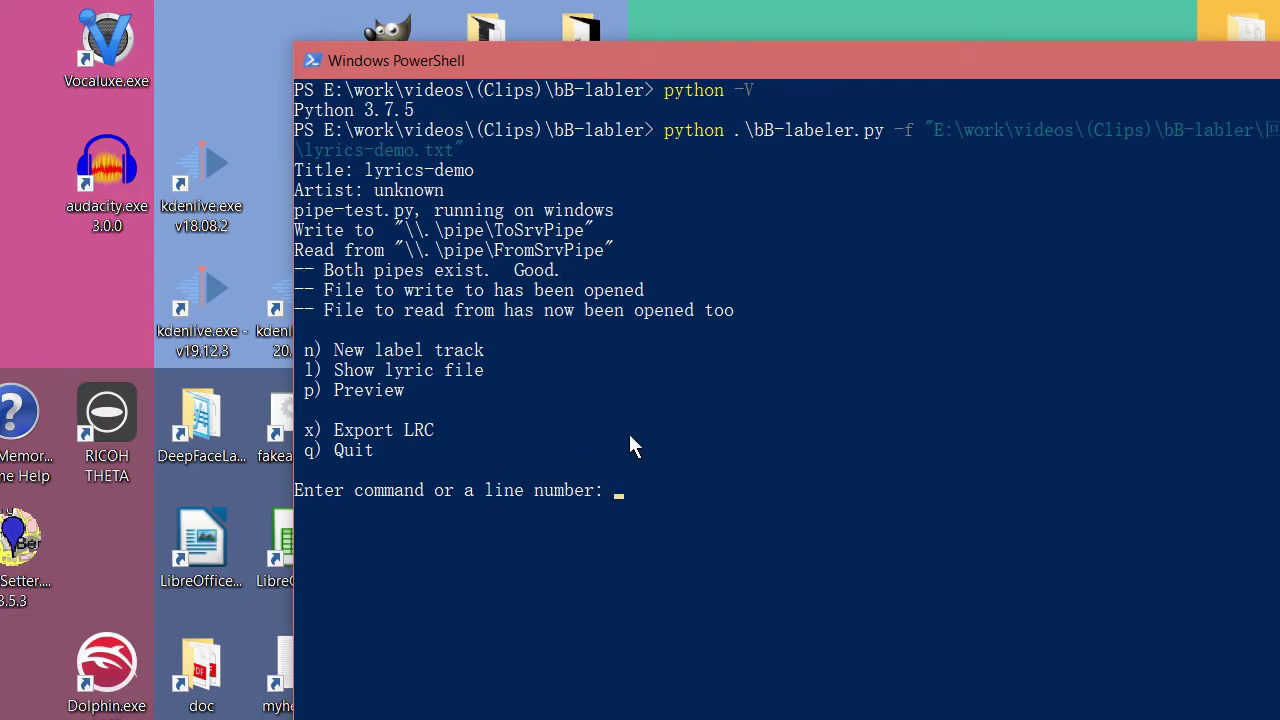
pyautogui.write('l')
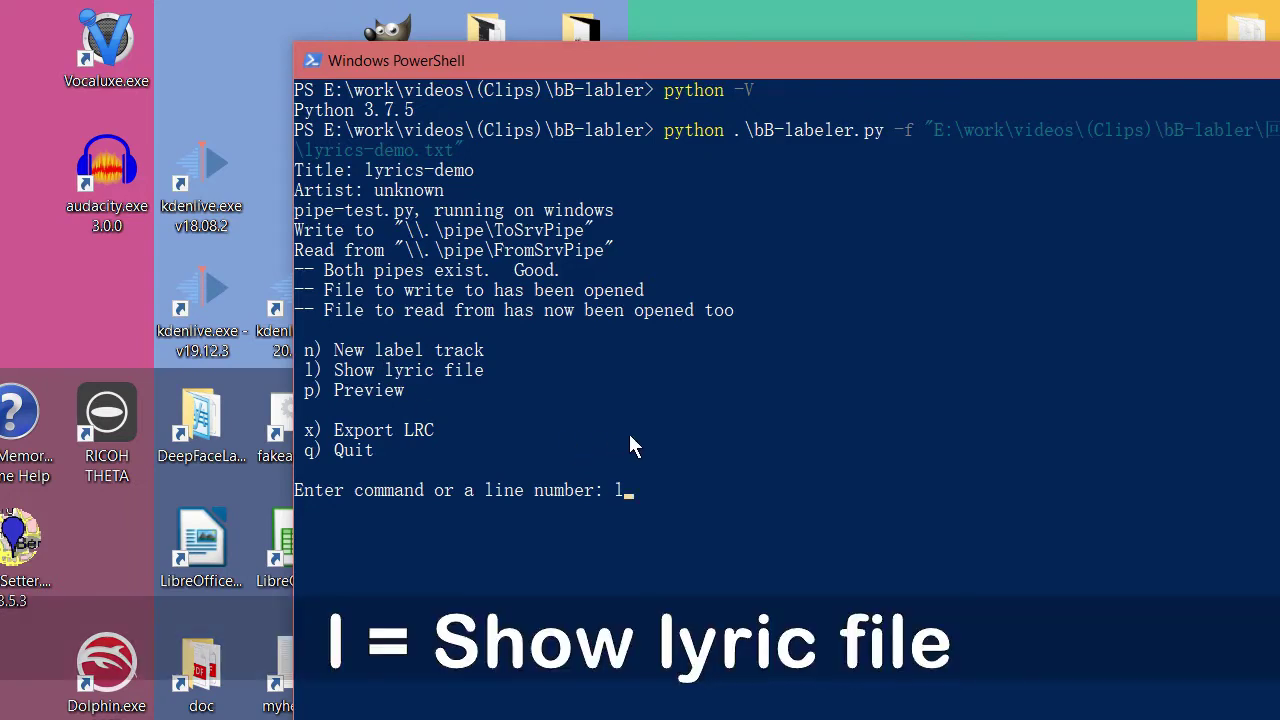
pyautogui.press('Return')
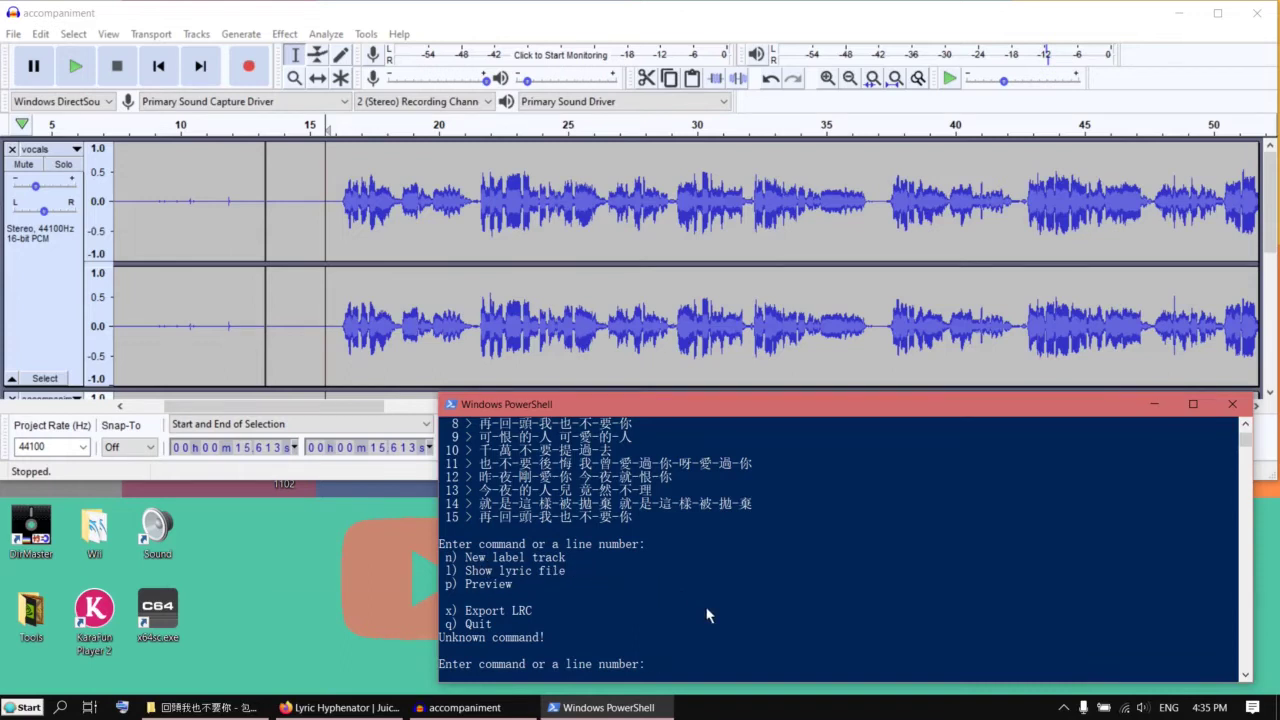
# Create an empty Label Track above the vocals using bB-labeler's n command
pyautogui.write('n')
pyautogui.press('Return')
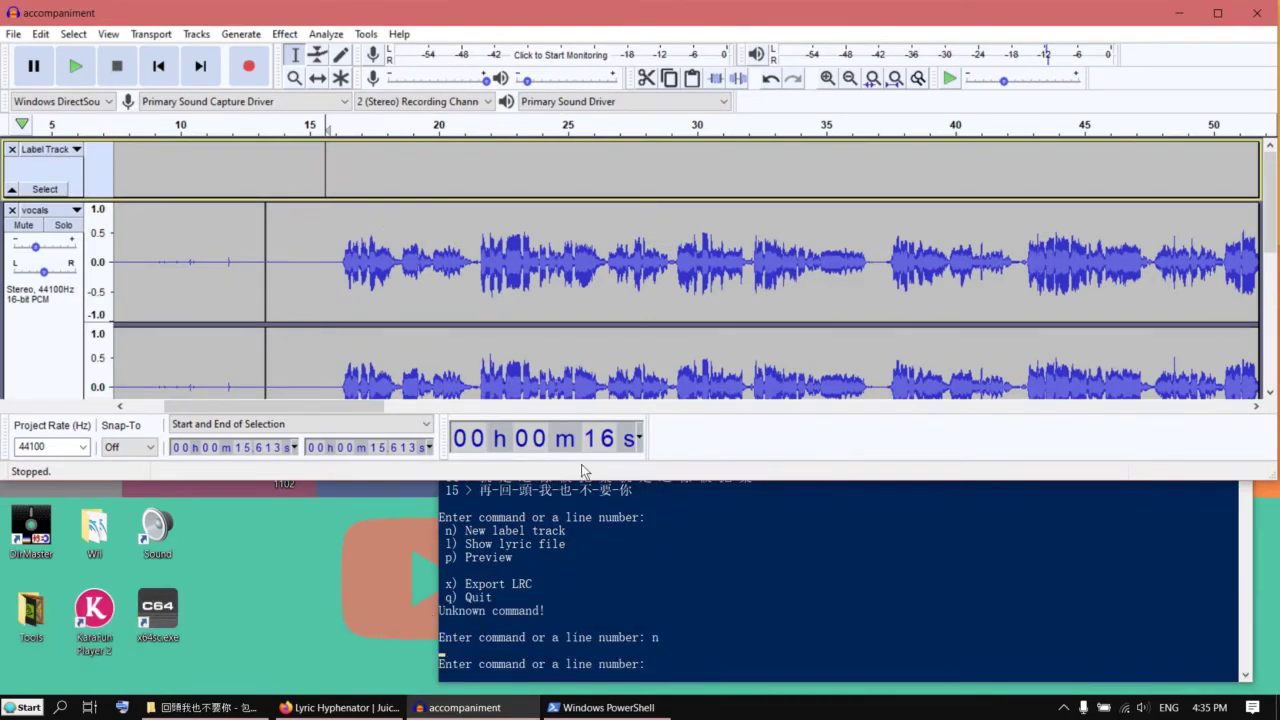
pyautogui.click(774, 590)
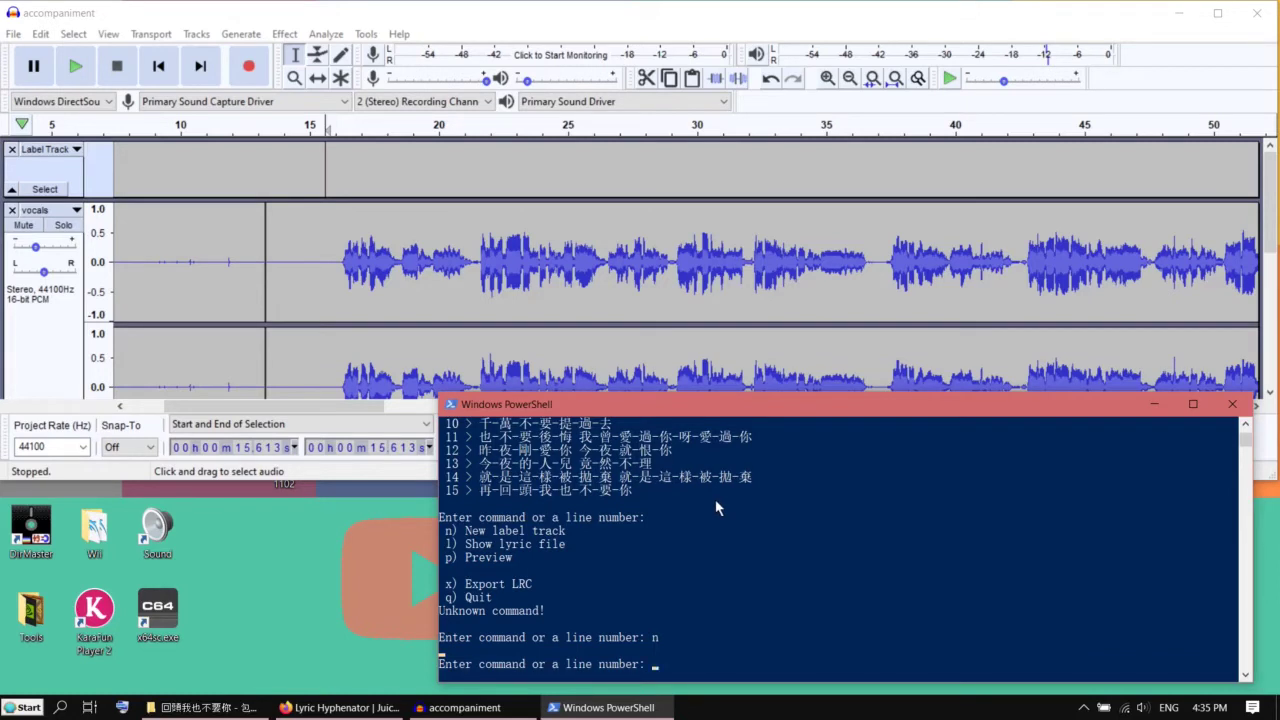
pyautogui.scroll(1, 697, 519)
pyautogui.scroll(-3, 698, 520)
pyautogui.scroll(1, 698, 520)
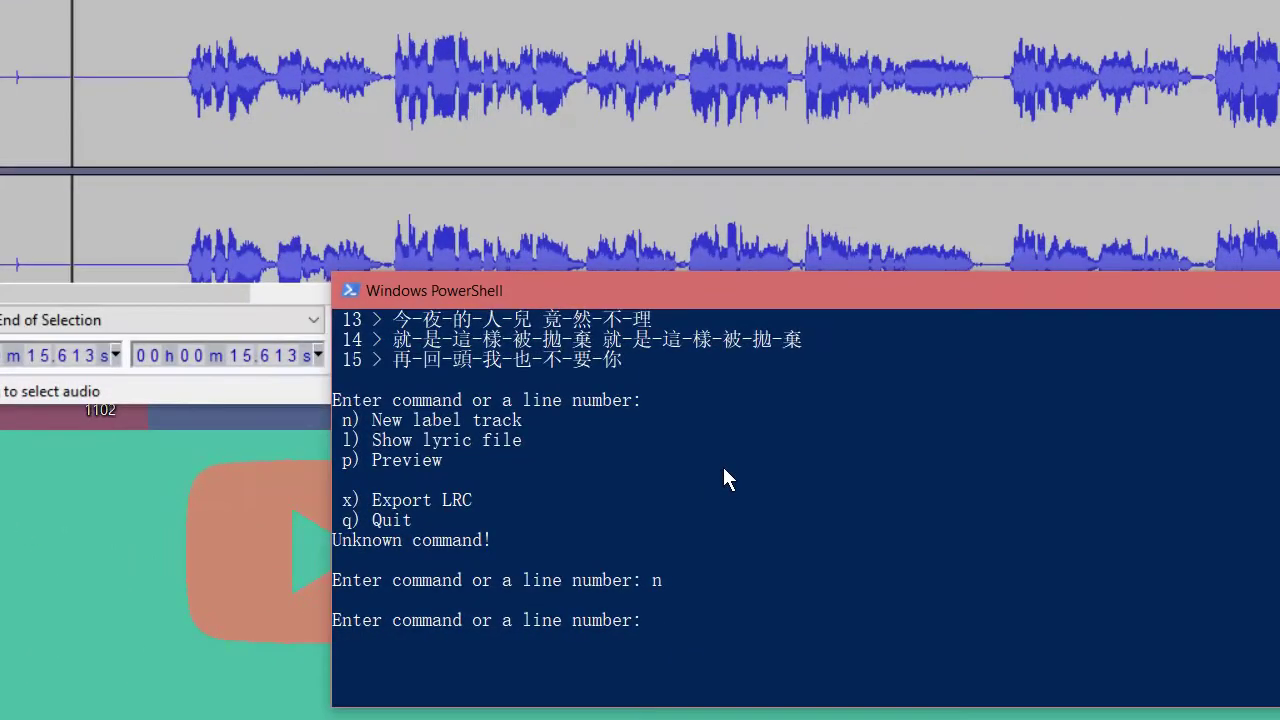
# Show the first lyric line in bB-labeler, noting the >> marker and the syllable 剛
pyautogui.write('l')
pyautogui.press('Return')
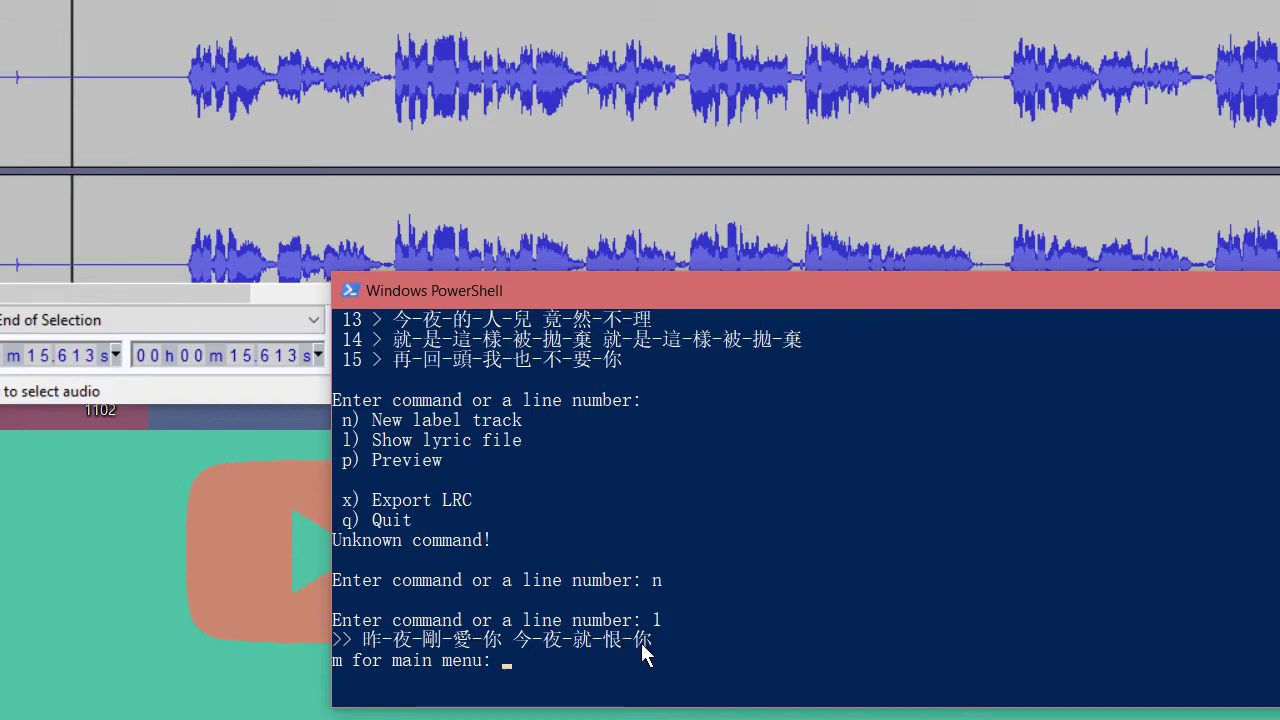
pyautogui.moveTo(336, 638); pyautogui.dragTo(347, 648)
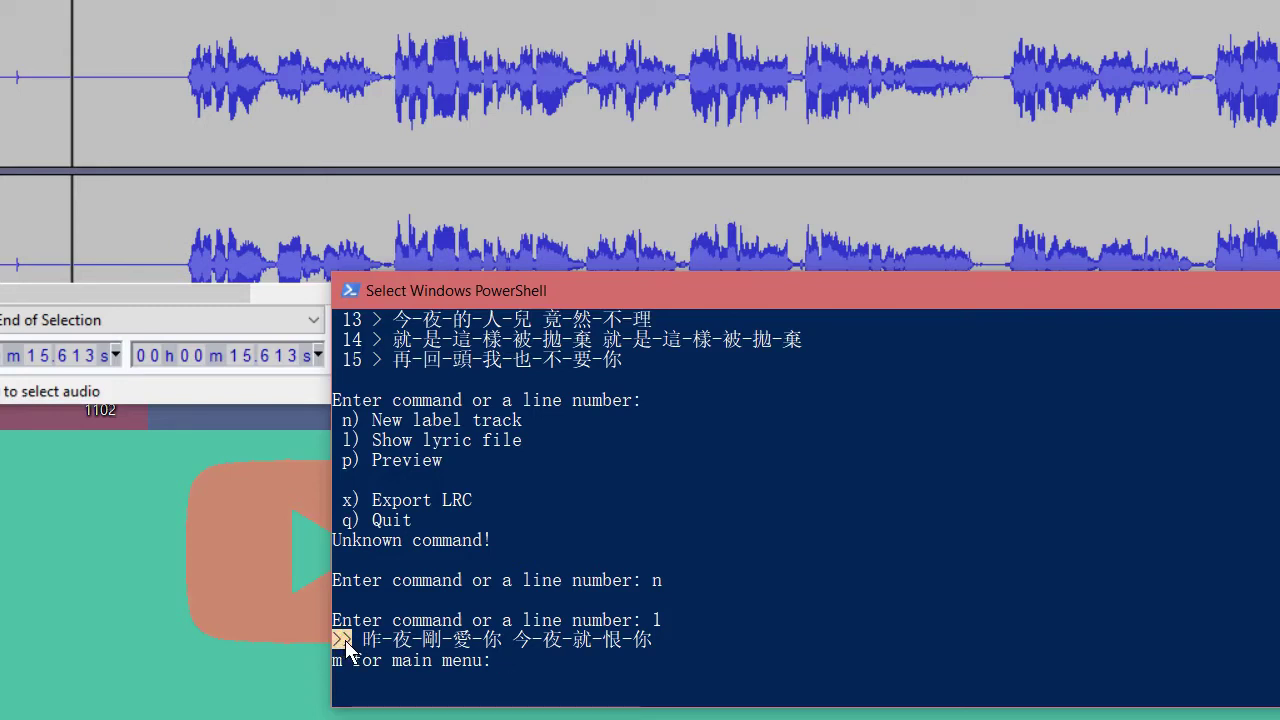
pyautogui.click(421, 626)
pyautogui.click(430, 640)
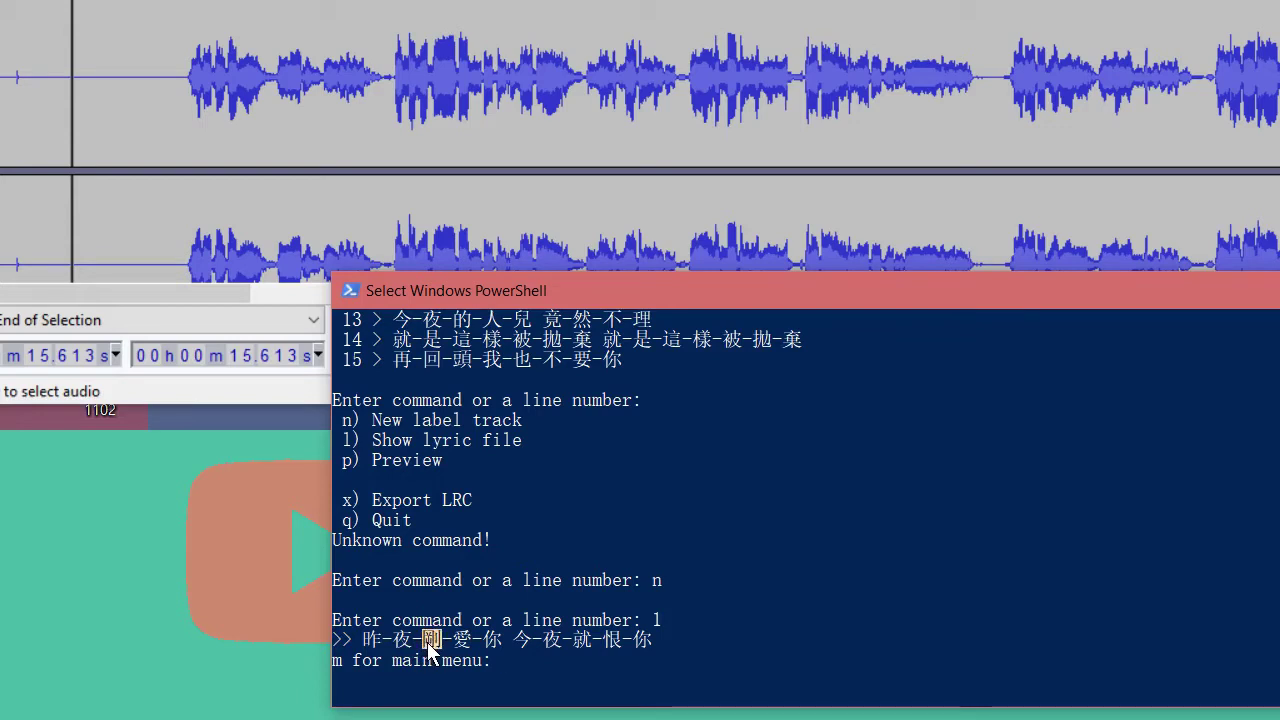
pyautogui.click(538, 655)
pyautogui.press('Escape')
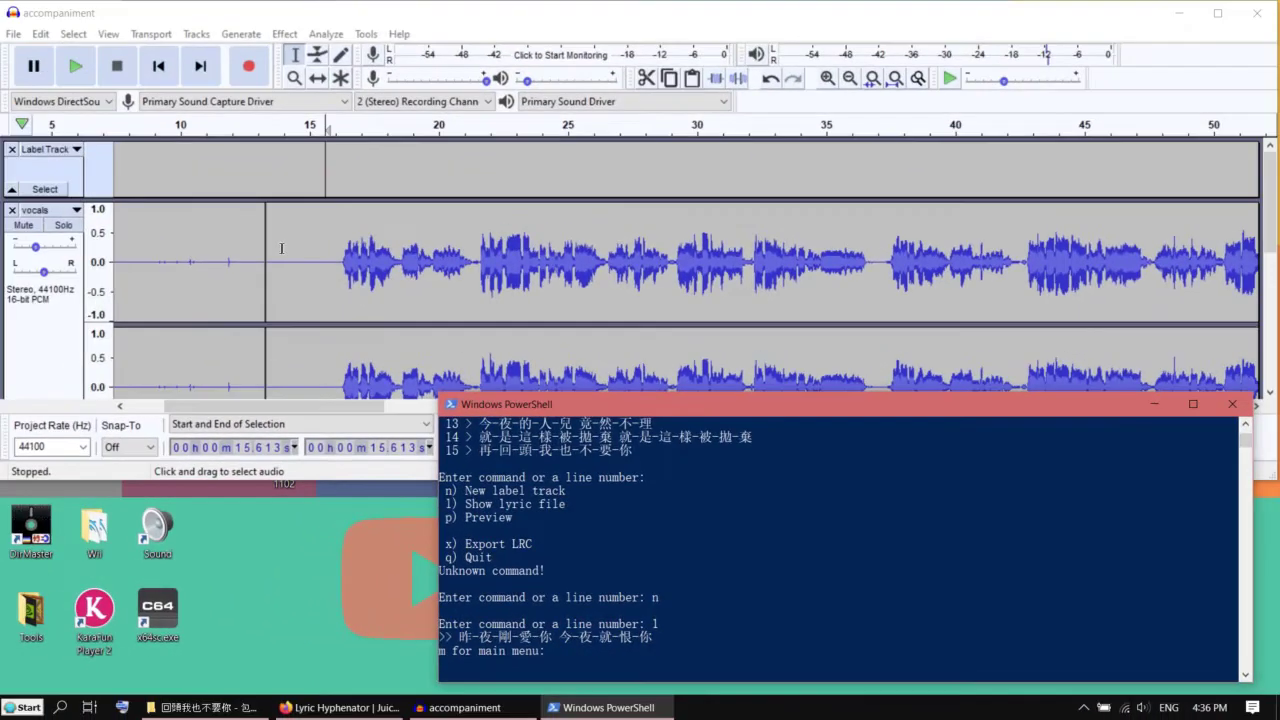
# Play the song from 12 s and tap the syllable timings of the first two lyric lines
pyautogui.click(256, 223)
pyautogui.scroll(-1, 245, 226)
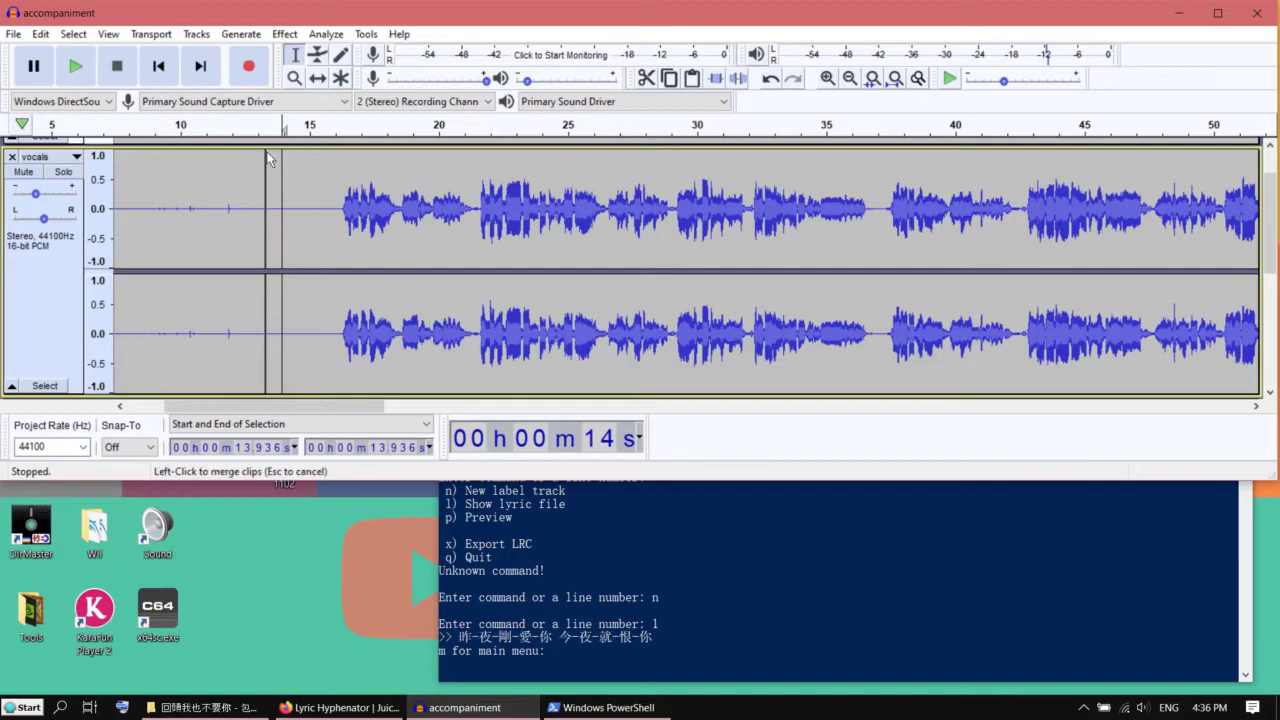
pyautogui.click(233, 191)
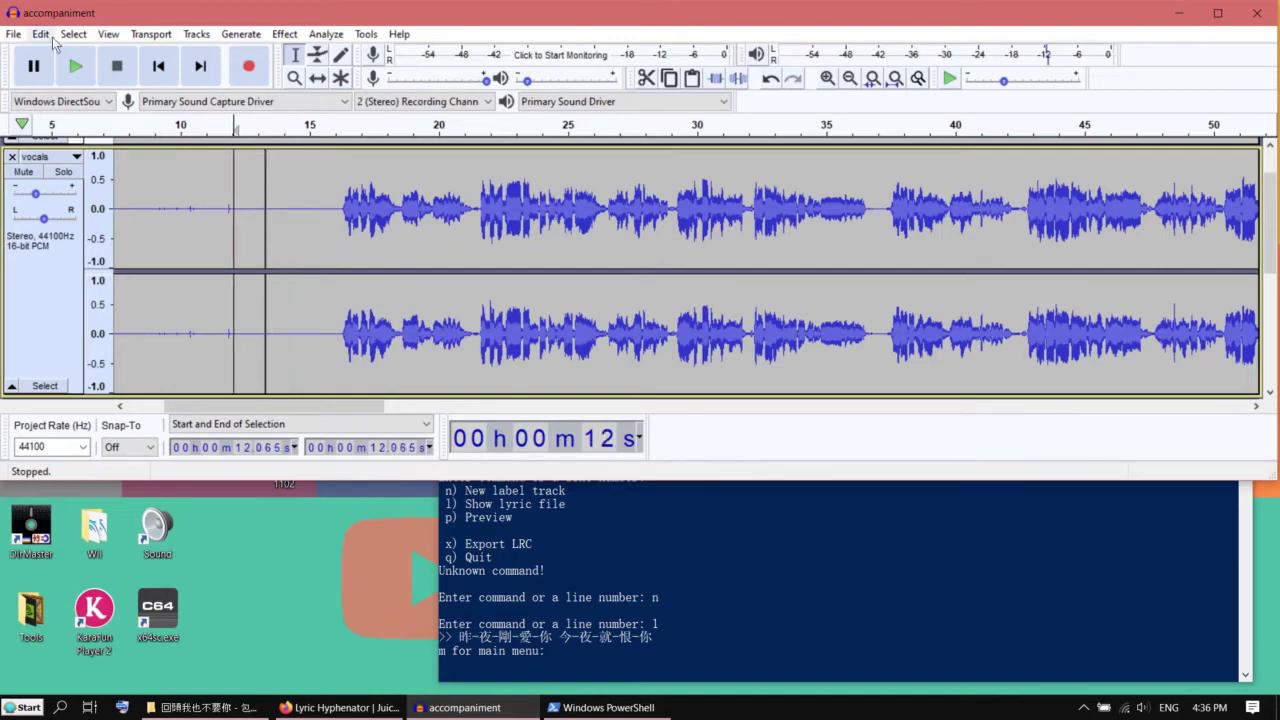
pyautogui.click(86, 72)
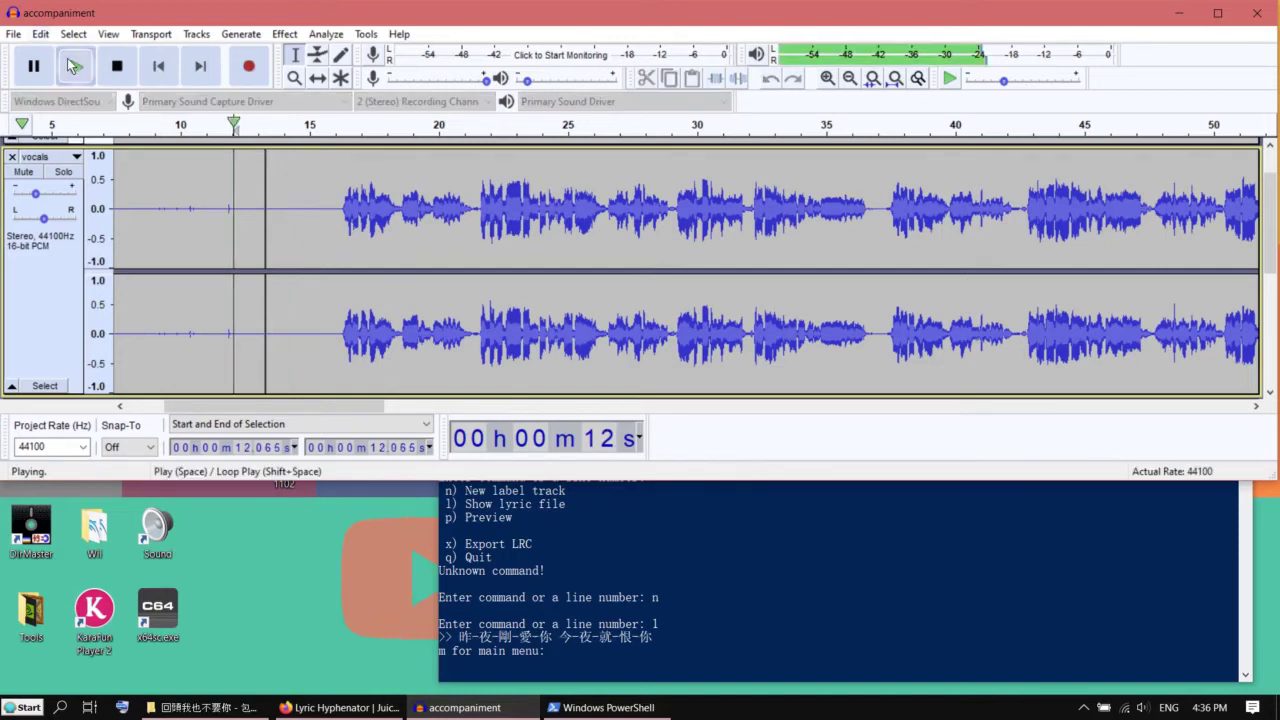
pyautogui.click(626, 523)
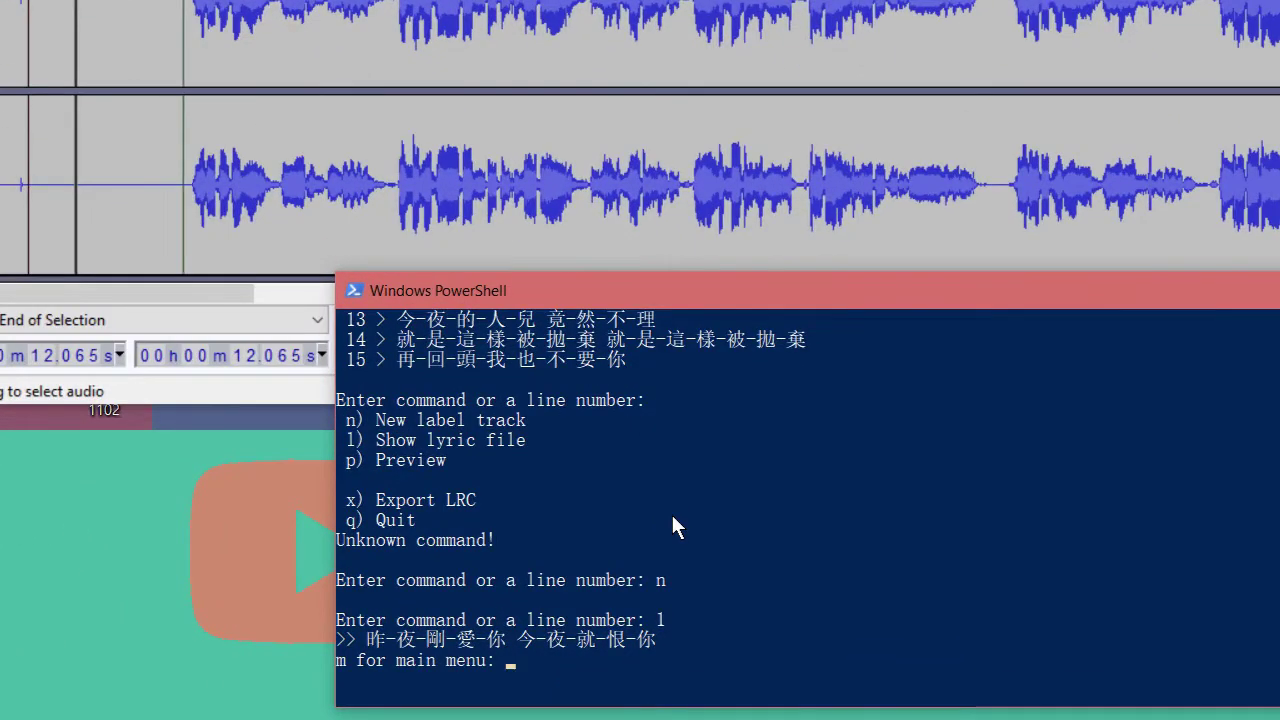
pyautogui.press('Return')
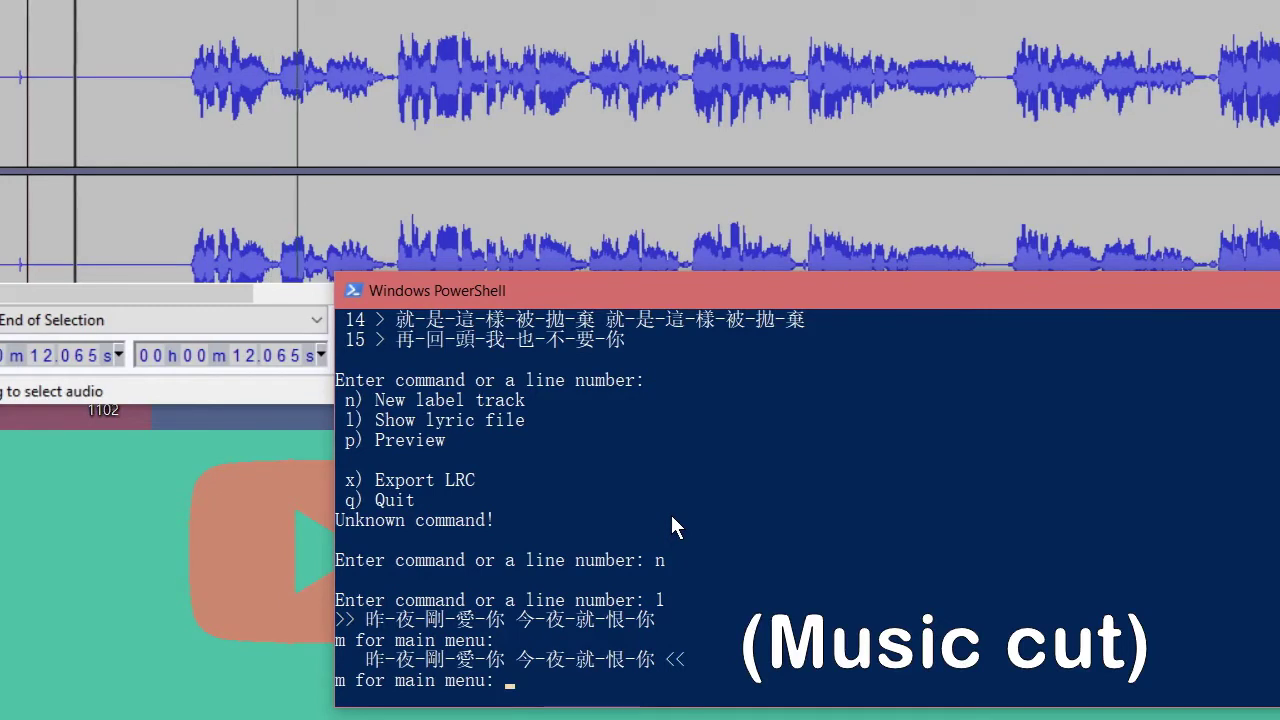
pyautogui.press('Return')
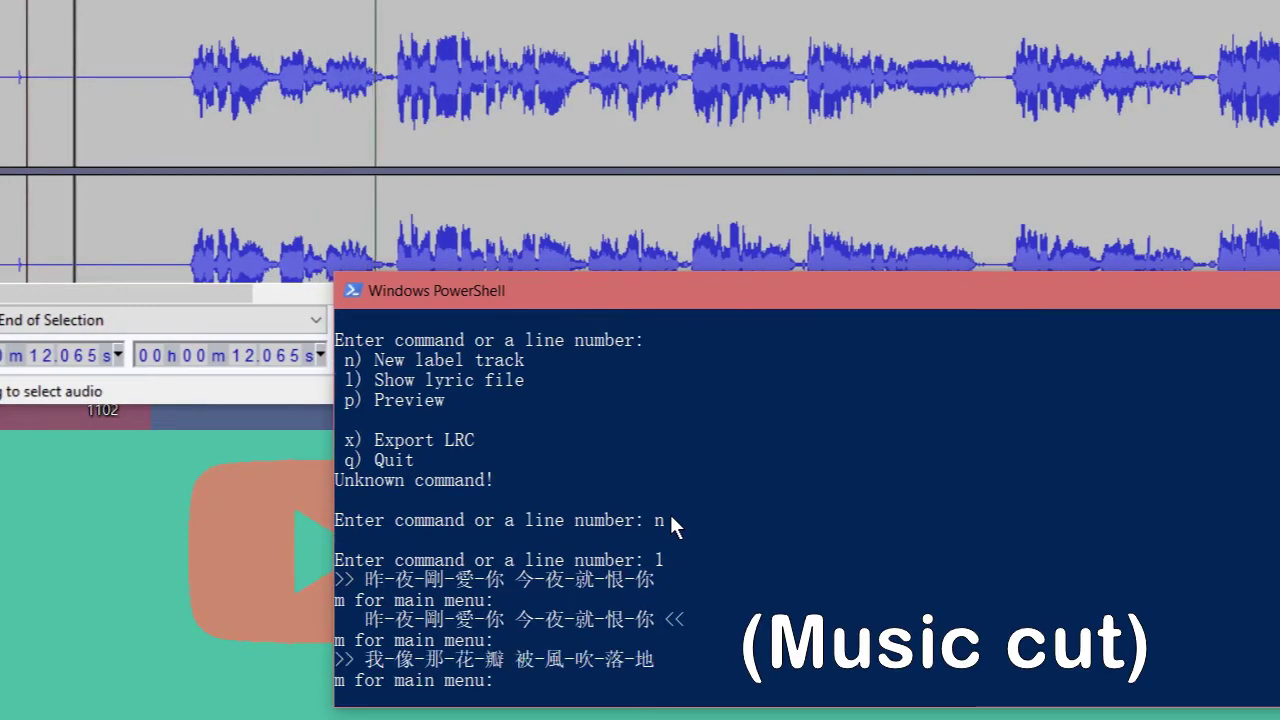
pyautogui.press('Return')
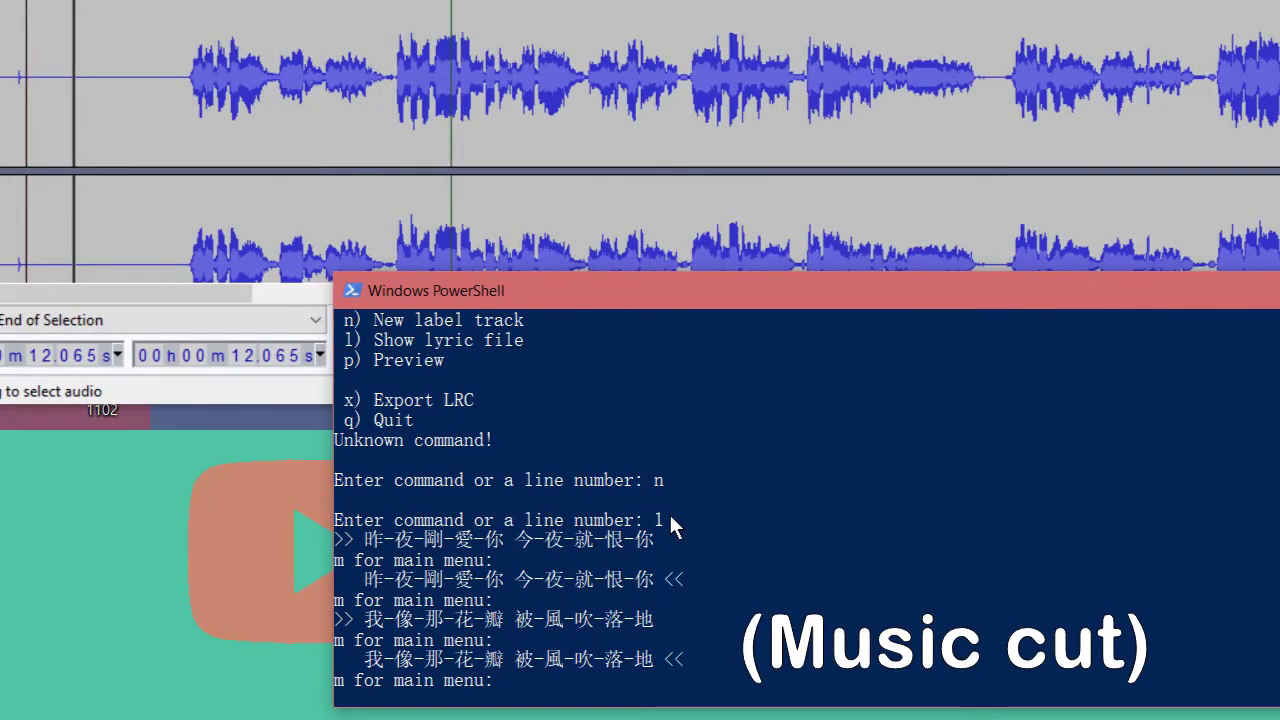
pyautogui.press('Return')
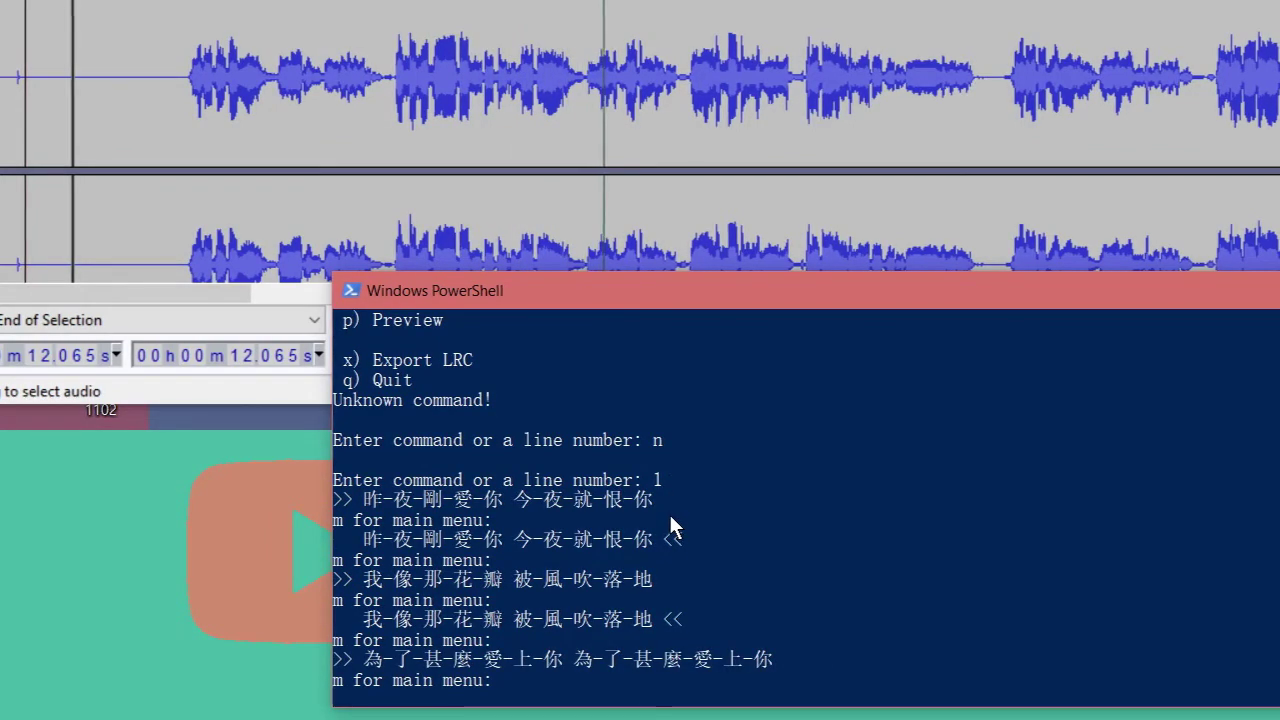
pyautogui.hotkey('alt', 'Tab')
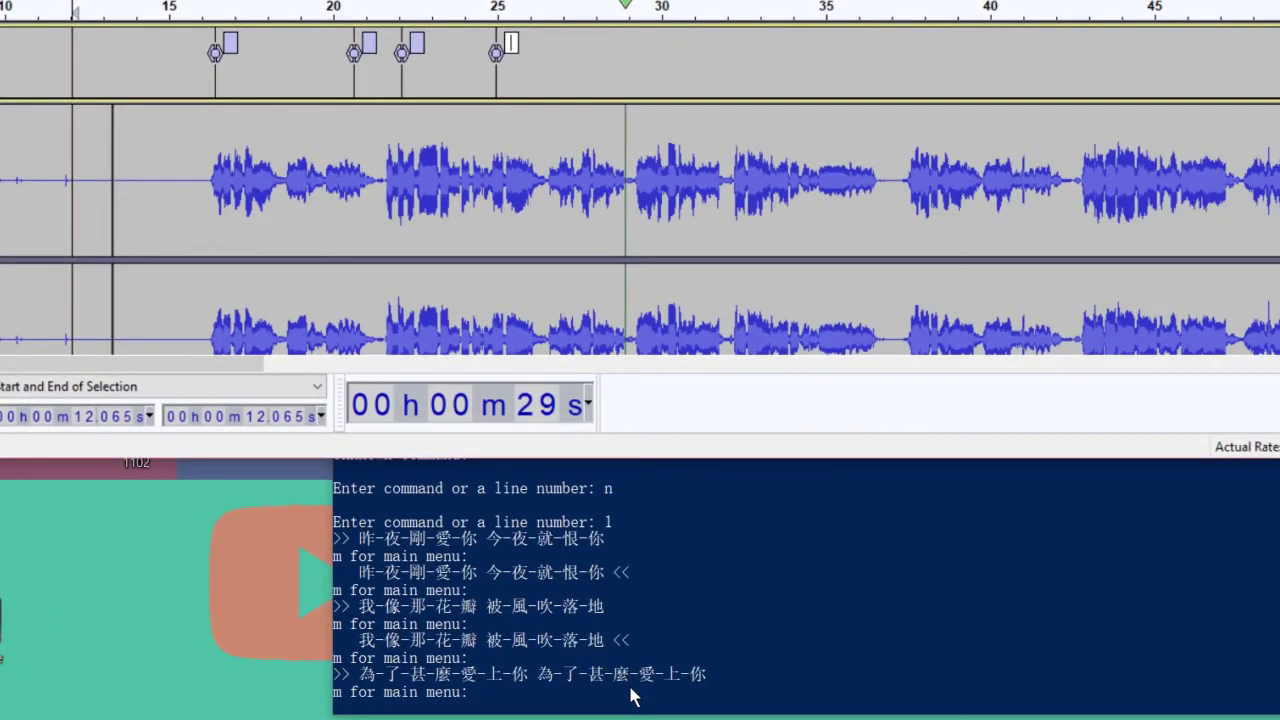
# Return bB-labeler to its main menu so labels like 昨, 夜, 我 and 地 are written
pyautogui.click(632, 697)
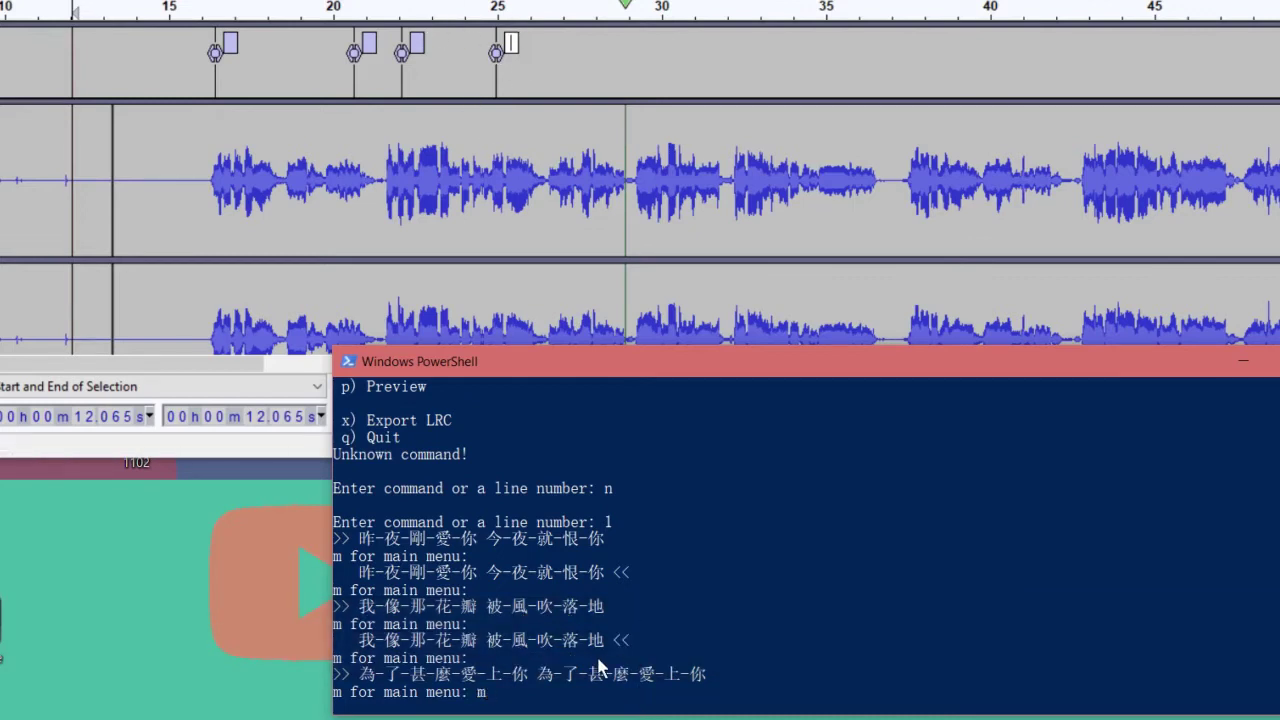
pyautogui.press('Return')
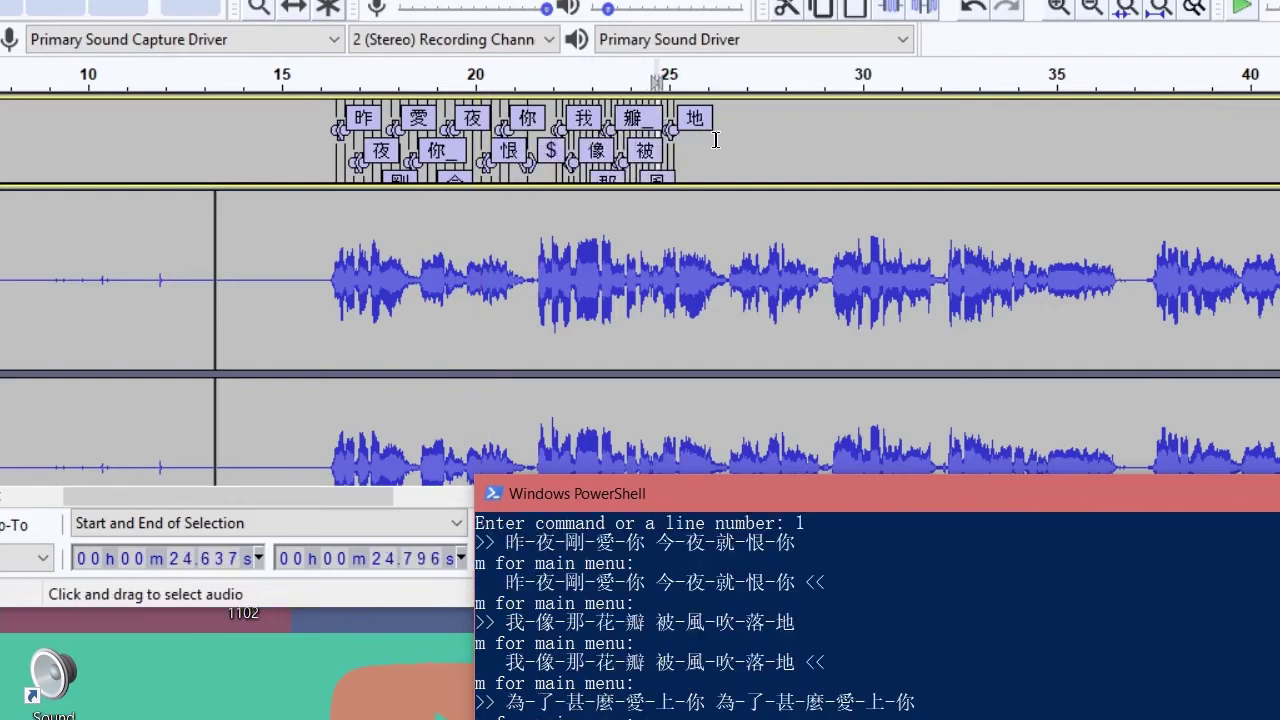
# Zoom to fit the syllable labels and select the first line's audio, 16.2–19.6 s
pyautogui.moveTo(748, 142); pyautogui.dragTo(289, 169)
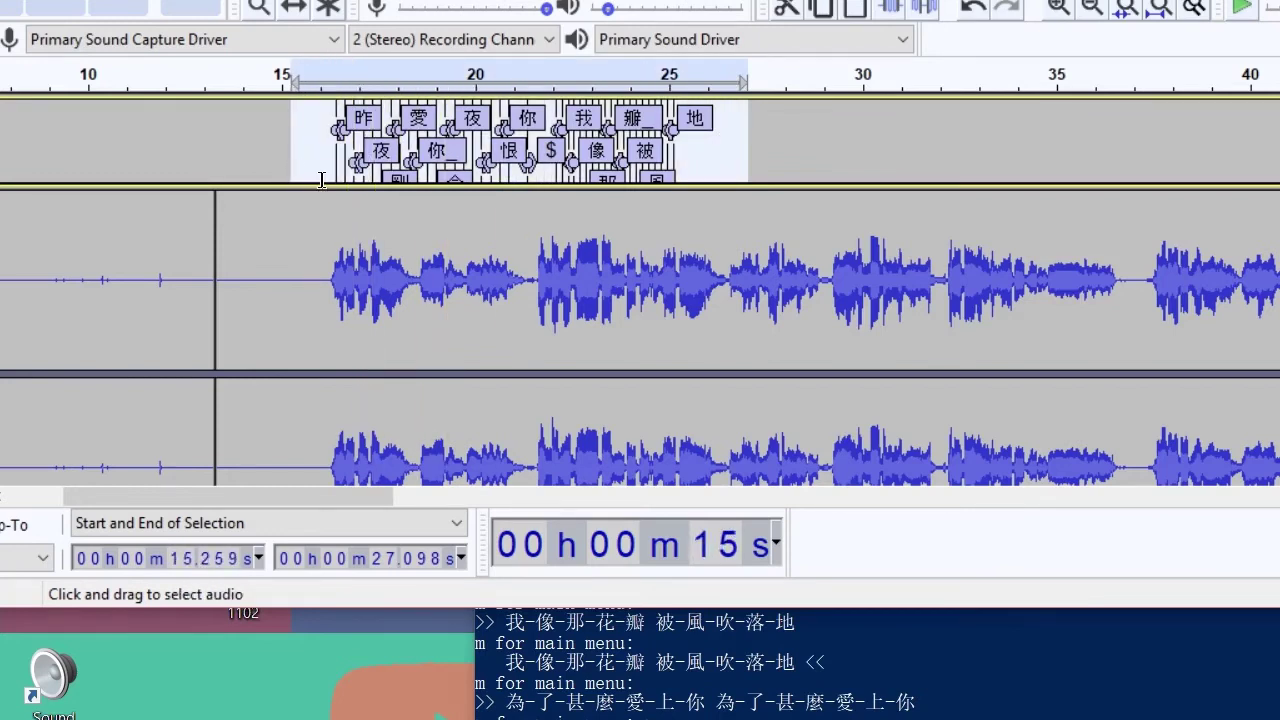
pyautogui.hotkey('ctrl', 'e')
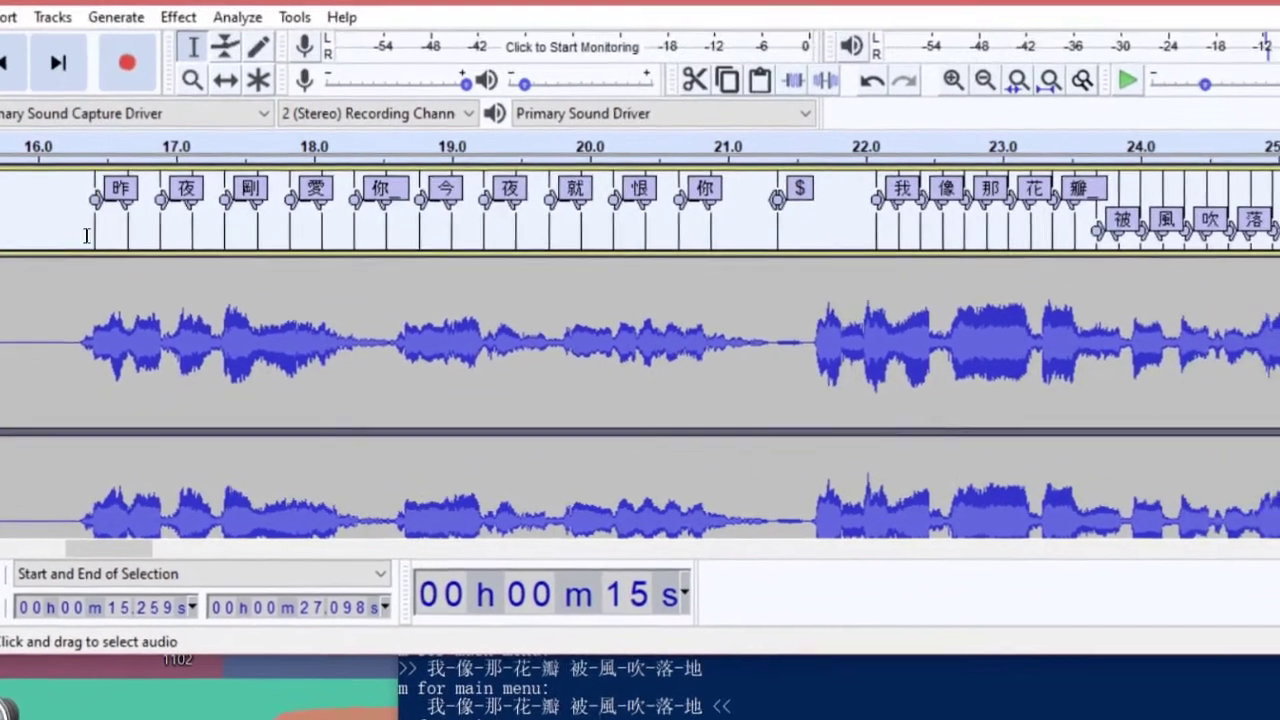
pyautogui.moveTo(122, 120); pyautogui.dragTo(616, 117)
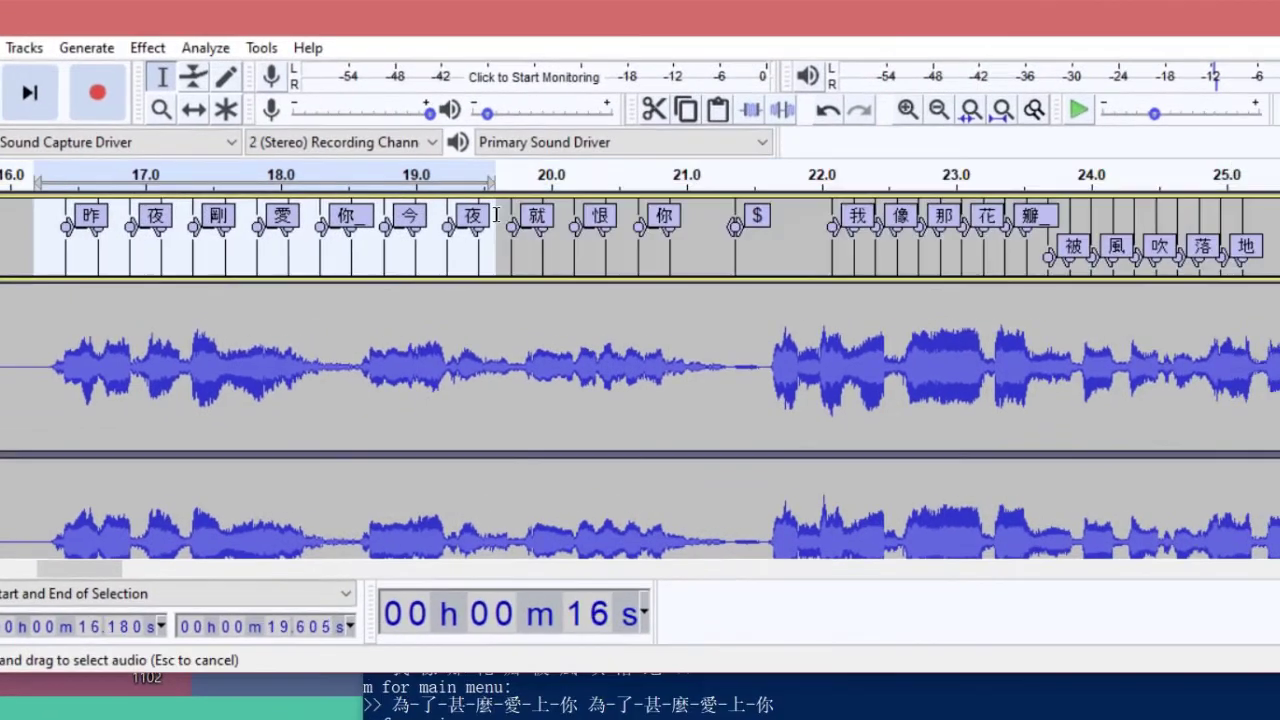
pyautogui.moveTo(496, 214)
pyautogui.mouseDown()
pyautogui.moveTo(511, 214)
pyautogui.moveTo(497, 214)
pyautogui.mouseUp()
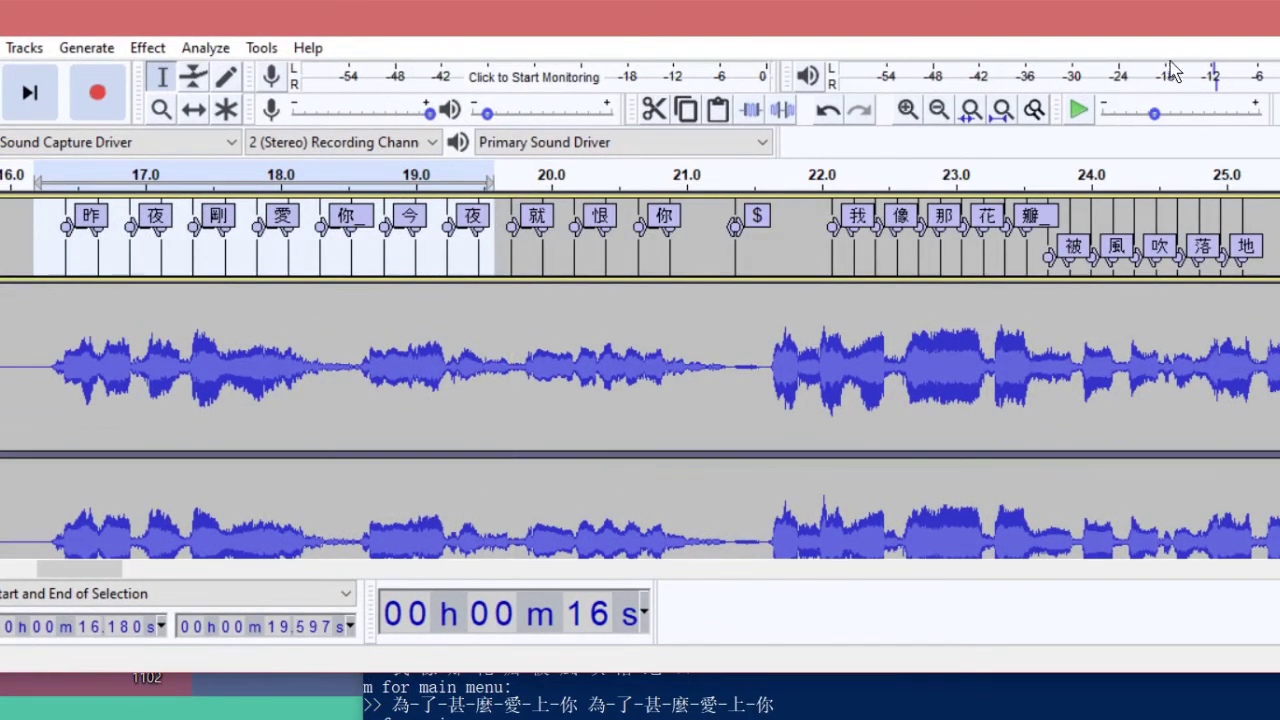
# Preview the first line at 0.69x speed and start the 昨 label slightly earlier
pyautogui.click(1078, 110)
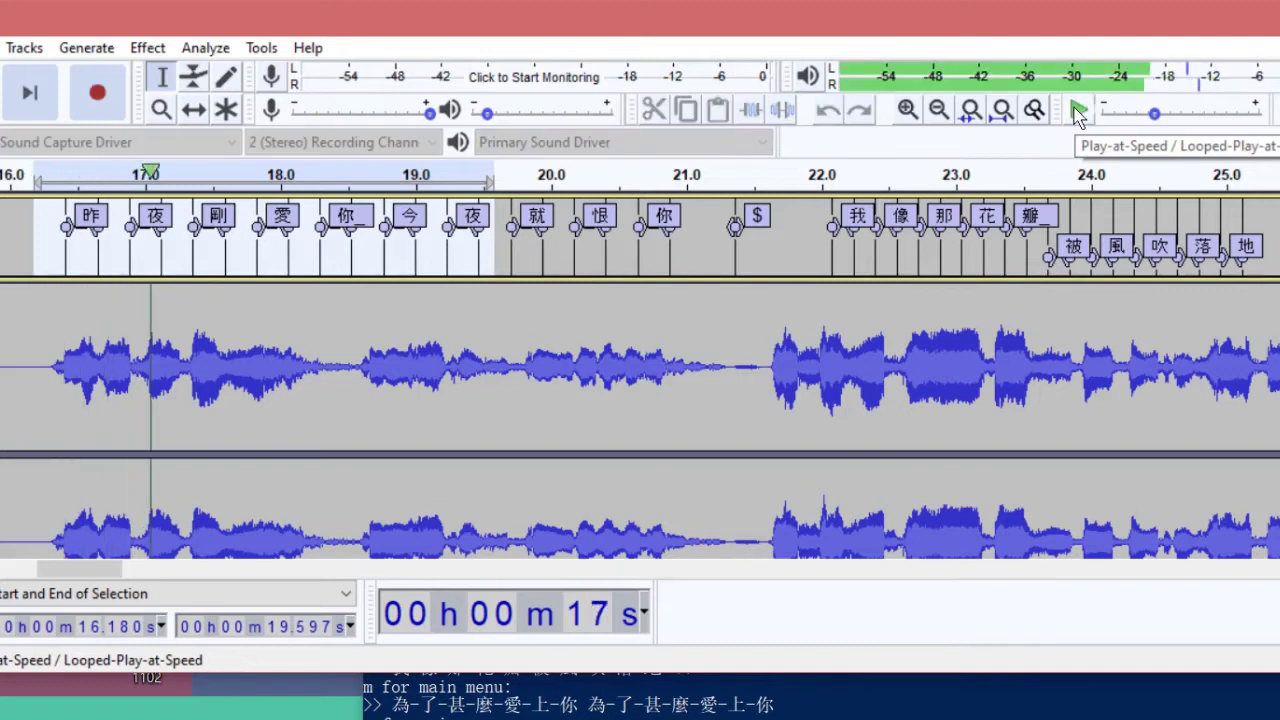
pyautogui.click(1078, 110)
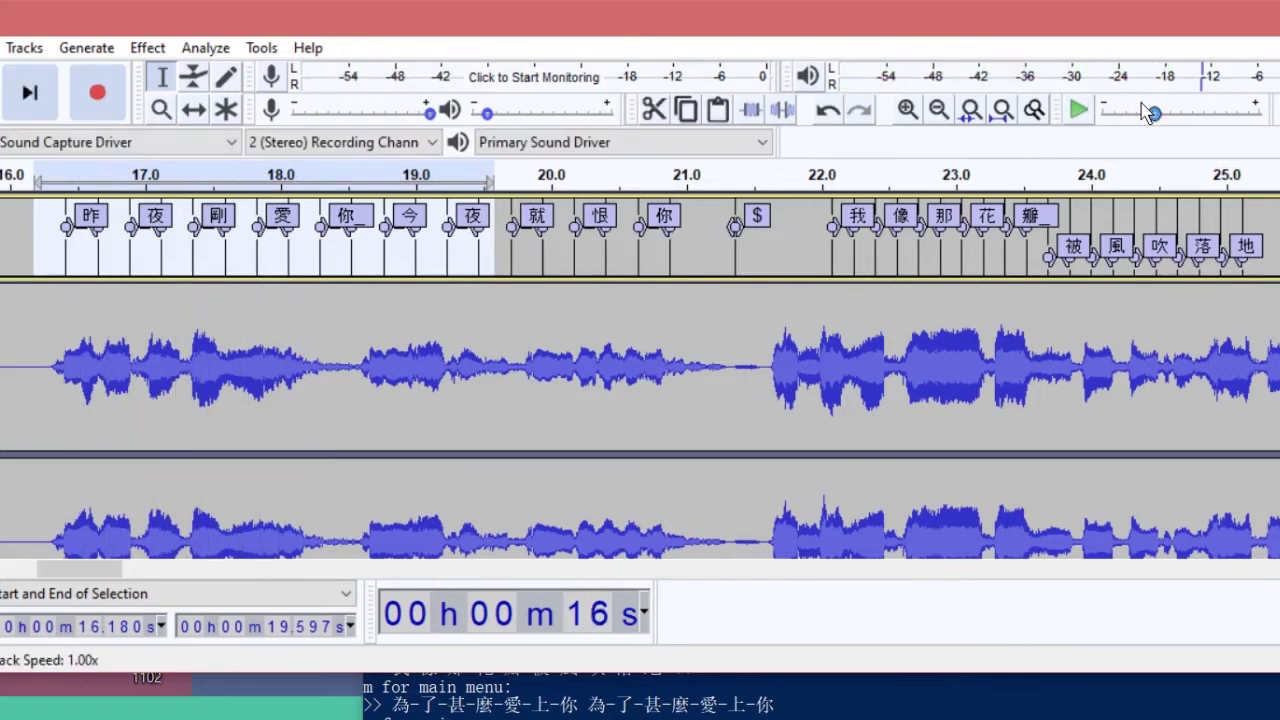
pyautogui.moveTo(1151, 115); pyautogui.dragTo(1136, 118)
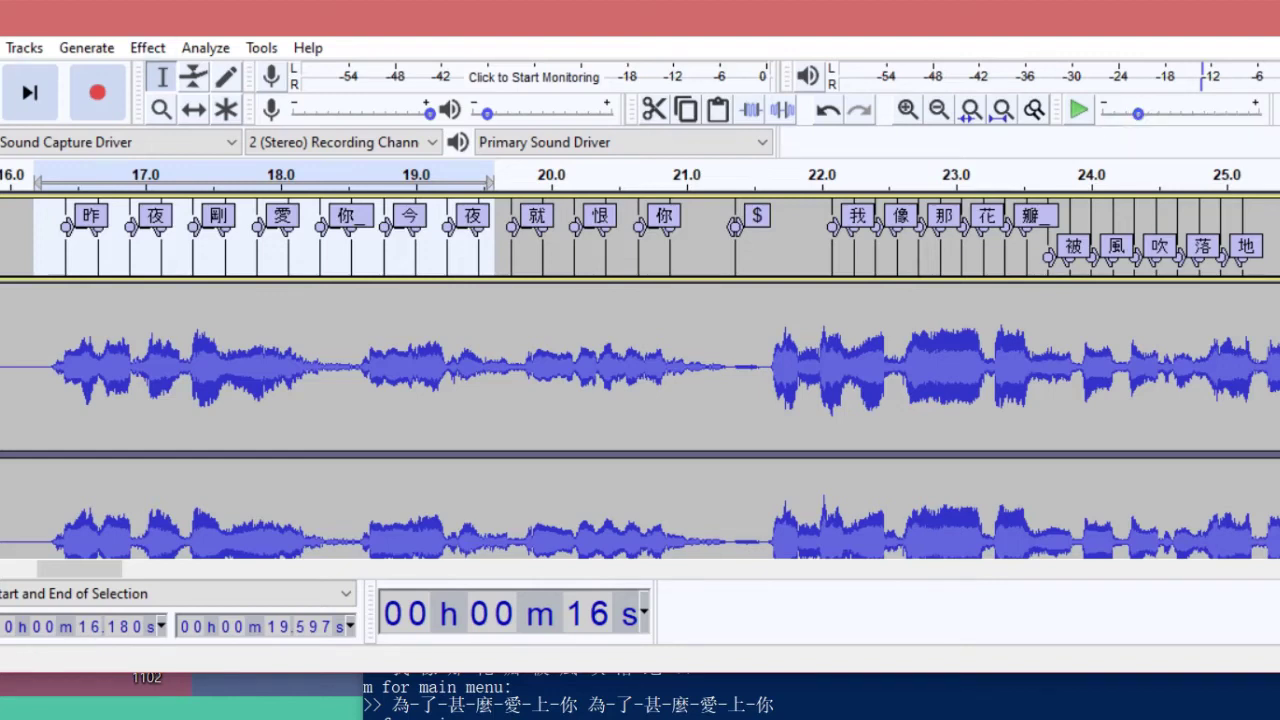
pyautogui.click(1086, 113)
pyautogui.moveTo(66, 226); pyautogui.dragTo(123, 228)
# Move 昨 slightly earlier, pull $ and 我 starts left to about 21.6 s, and shift 像 before 那
pyautogui.click(158, 218)
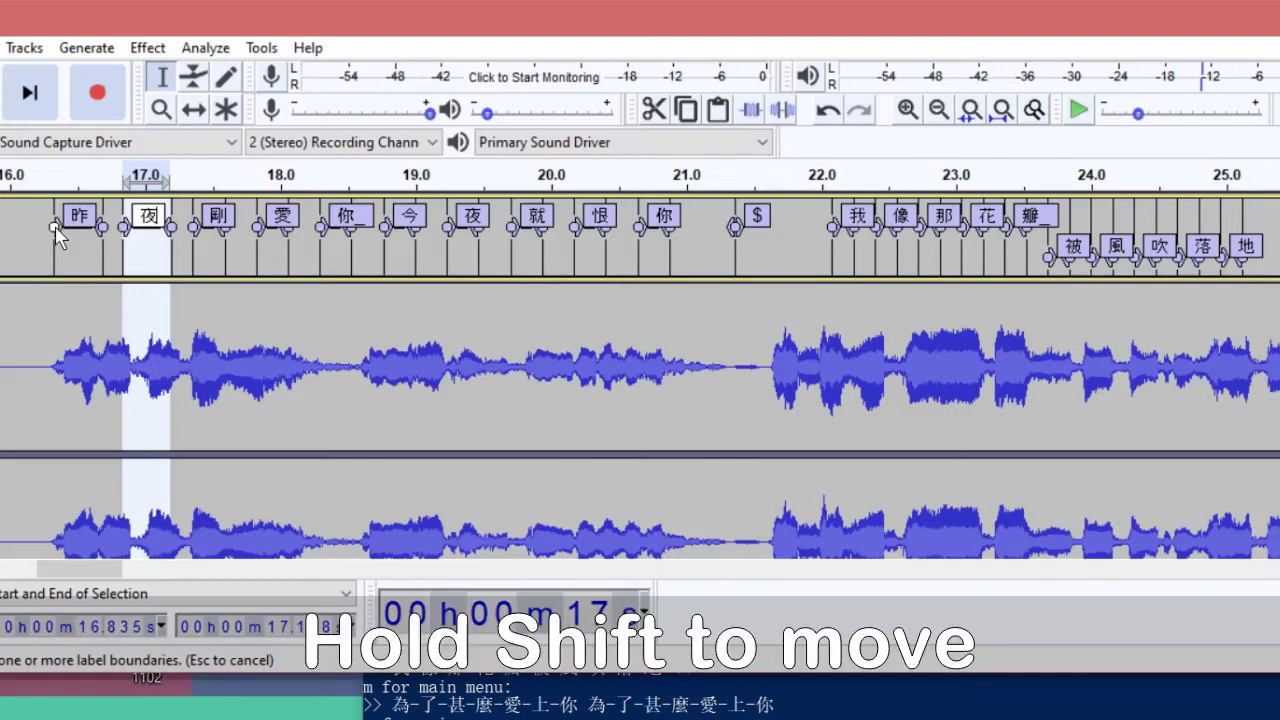
pyautogui.press('shift')
pyautogui.moveTo(55, 230)
pyautogui.mouseDown()
pyautogui.moveTo(28, 232)
pyautogui.moveTo(57, 234)
pyautogui.mouseUp()
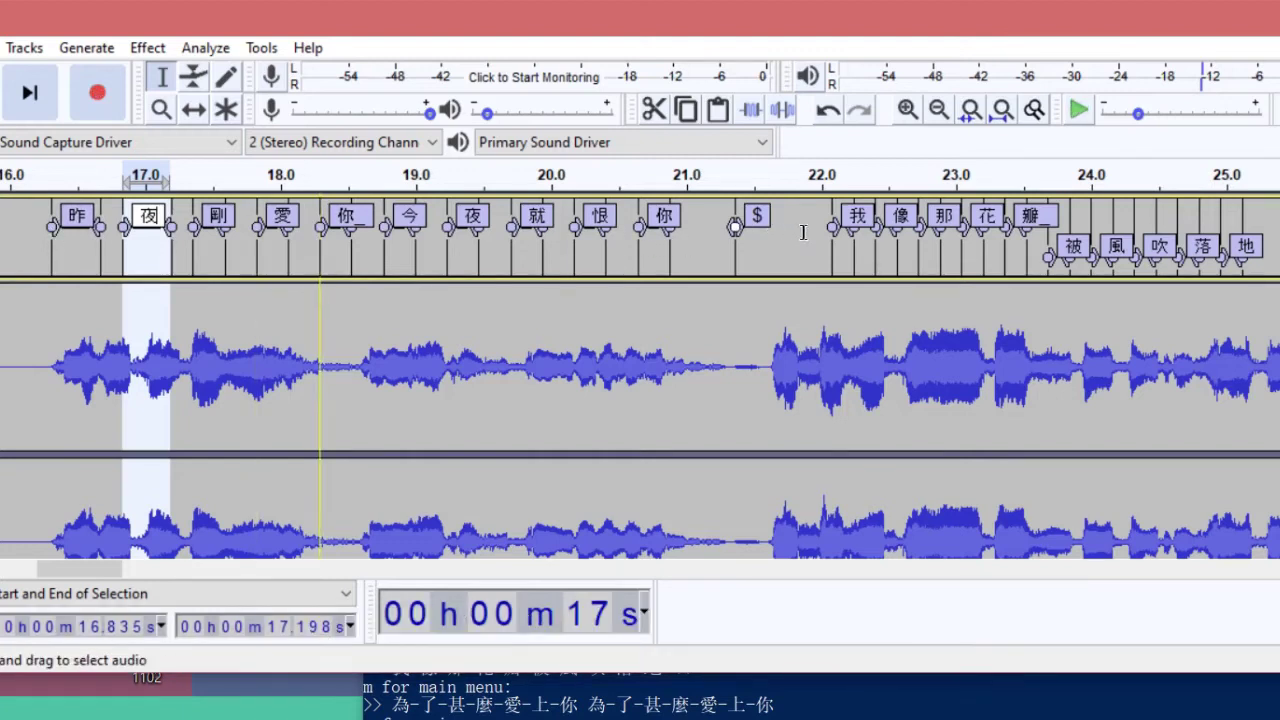
pyautogui.moveTo(749, 229); pyautogui.dragTo(700, 248)
pyautogui.click(769, 300)
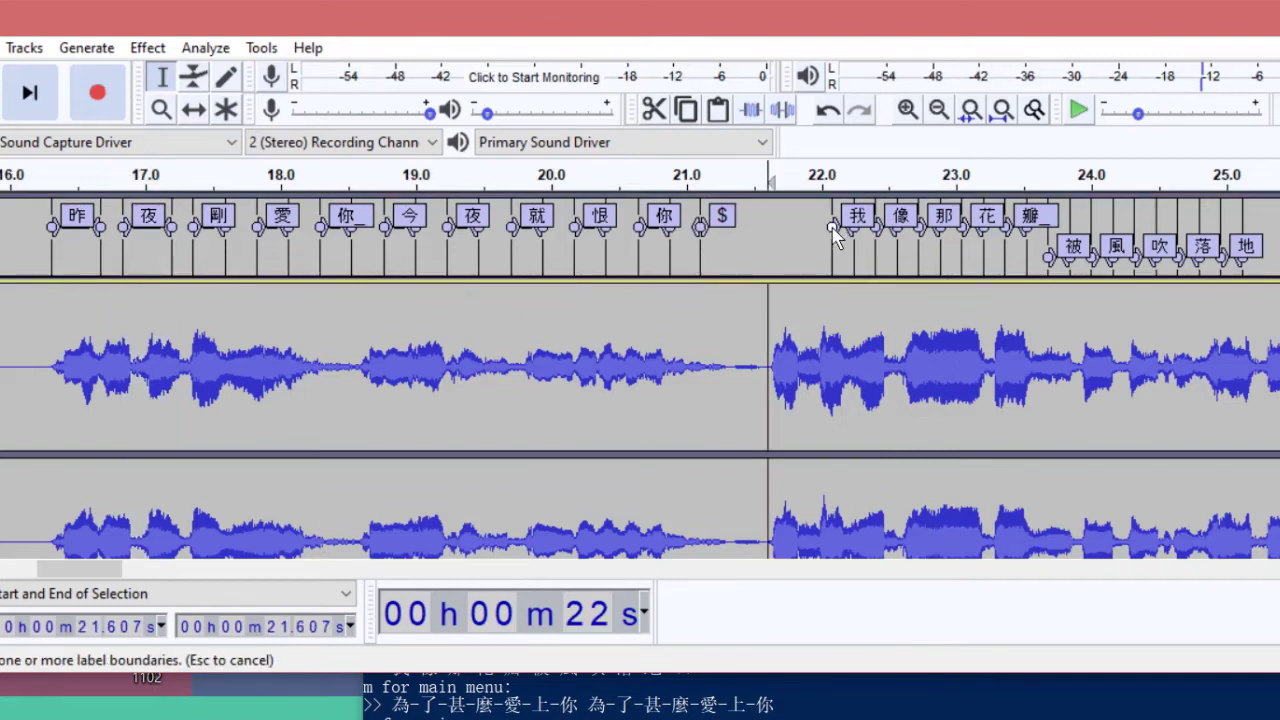
pyautogui.moveTo(833, 233); pyautogui.dragTo(800, 245)
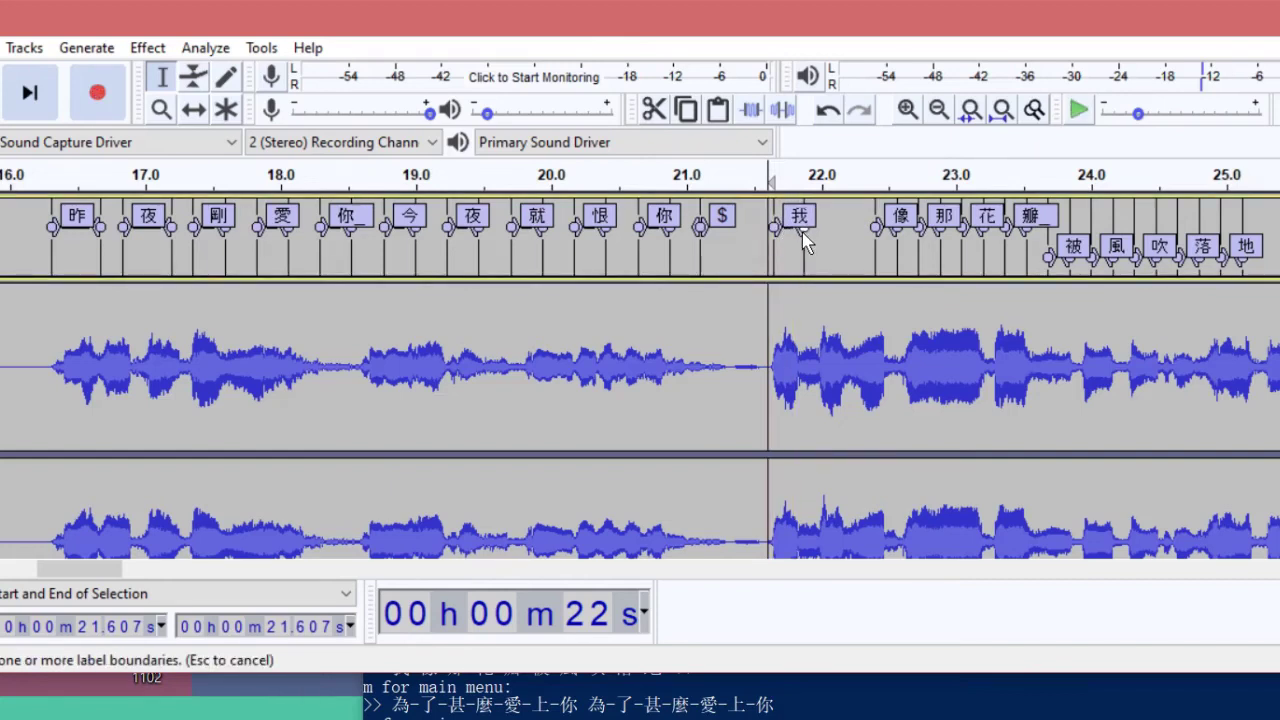
pyautogui.moveTo(884, 232); pyautogui.dragTo(835, 233)
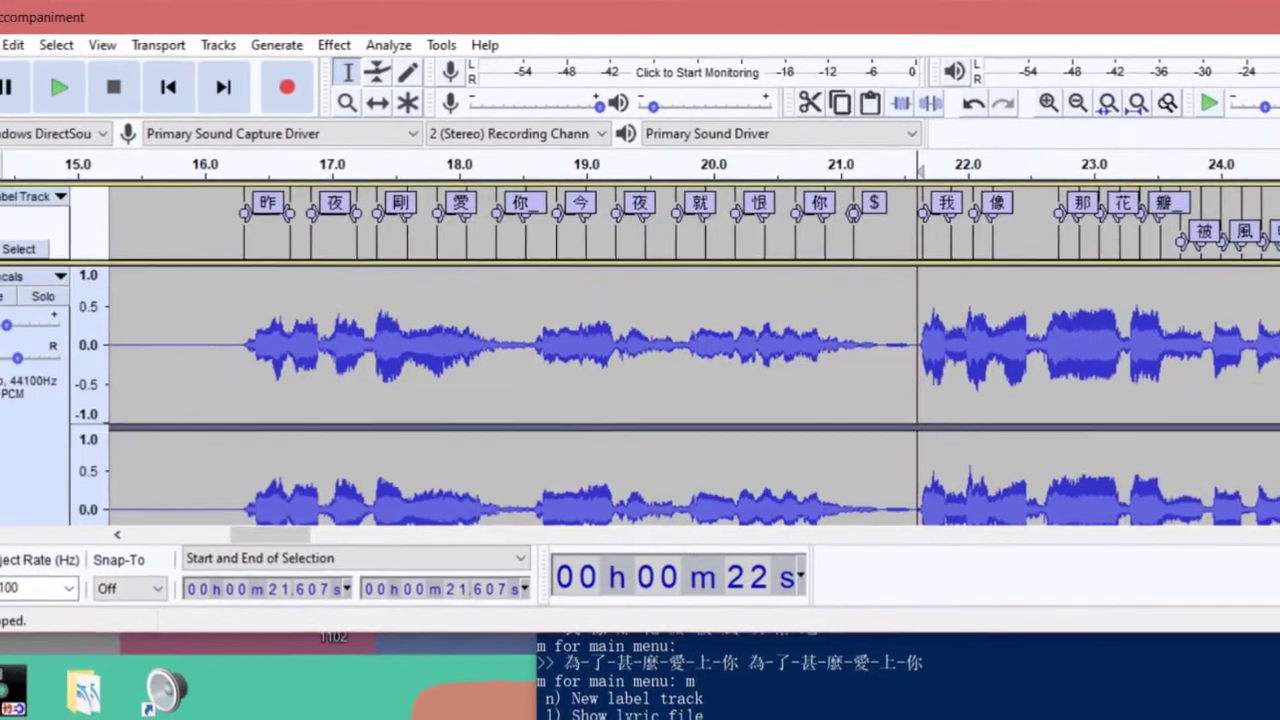
# Save the project as demo.aup3, replacing 'accompaniment' with 'demo' in the file name
pyautogui.click(12, 47)
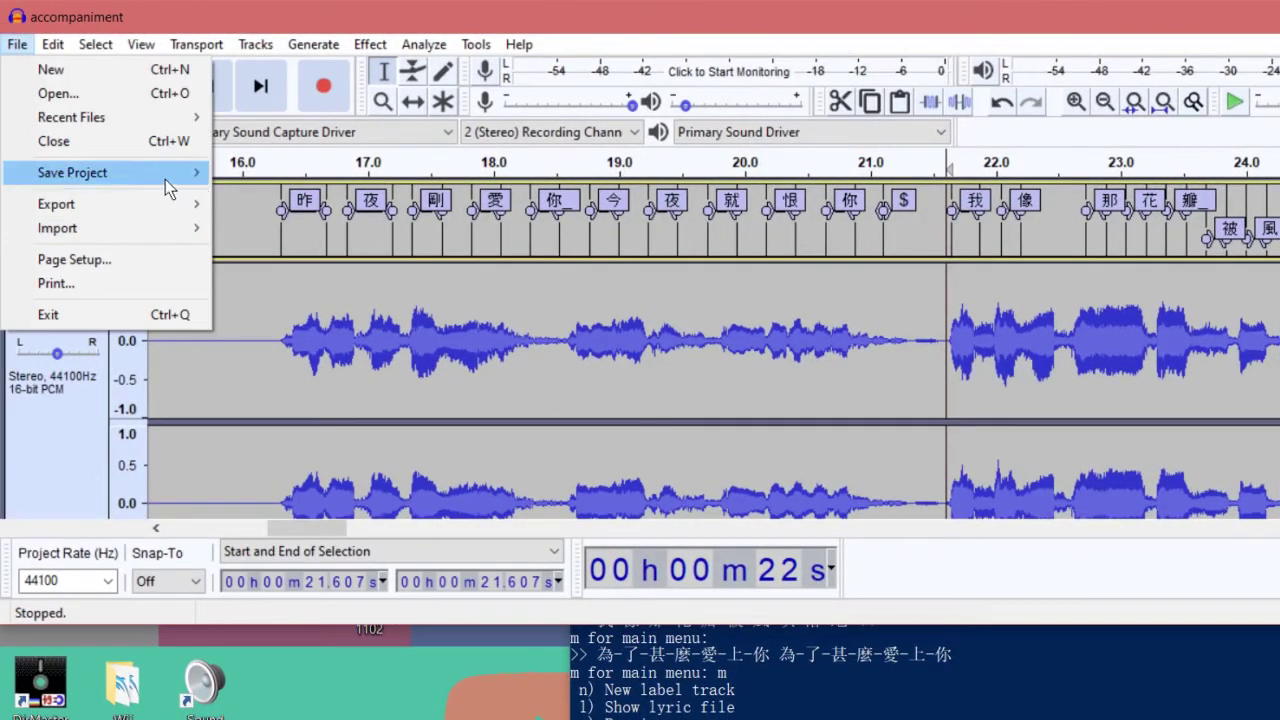
pyautogui.moveTo(165, 188)
pyautogui.click(290, 195)
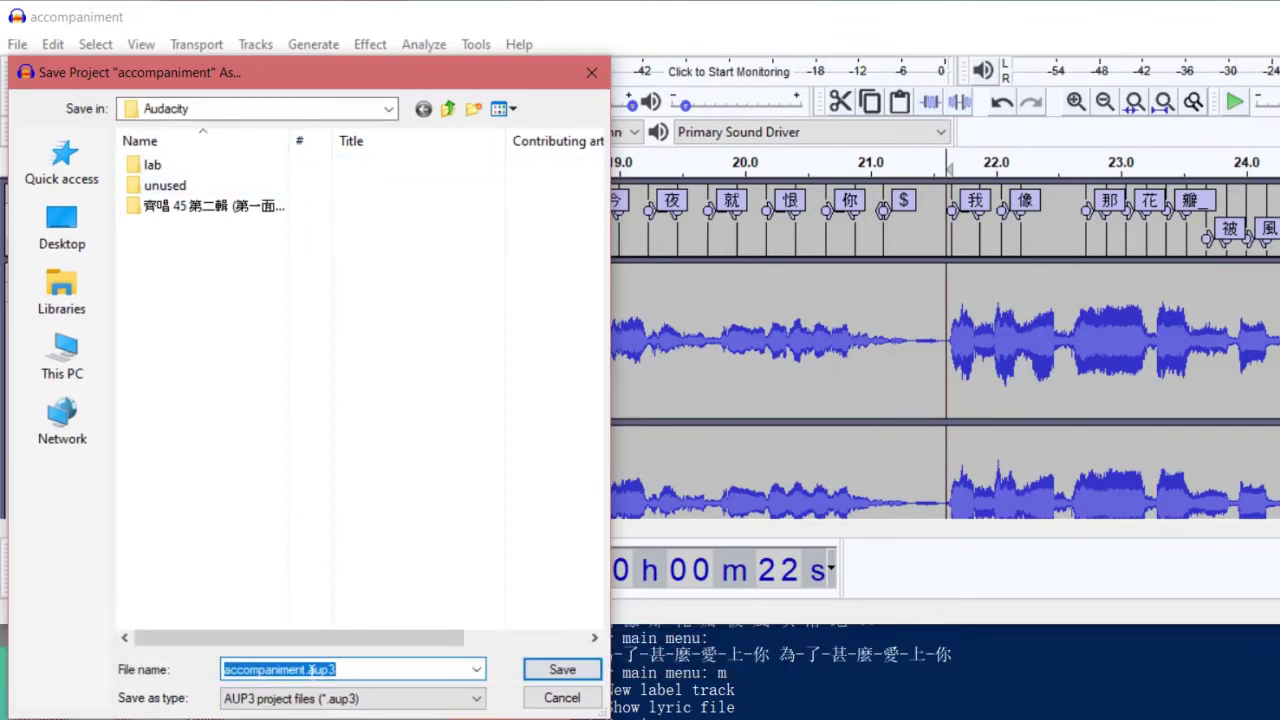
pyautogui.moveTo(307, 669); pyautogui.dragTo(194, 680)
pyautogui.write('demo')
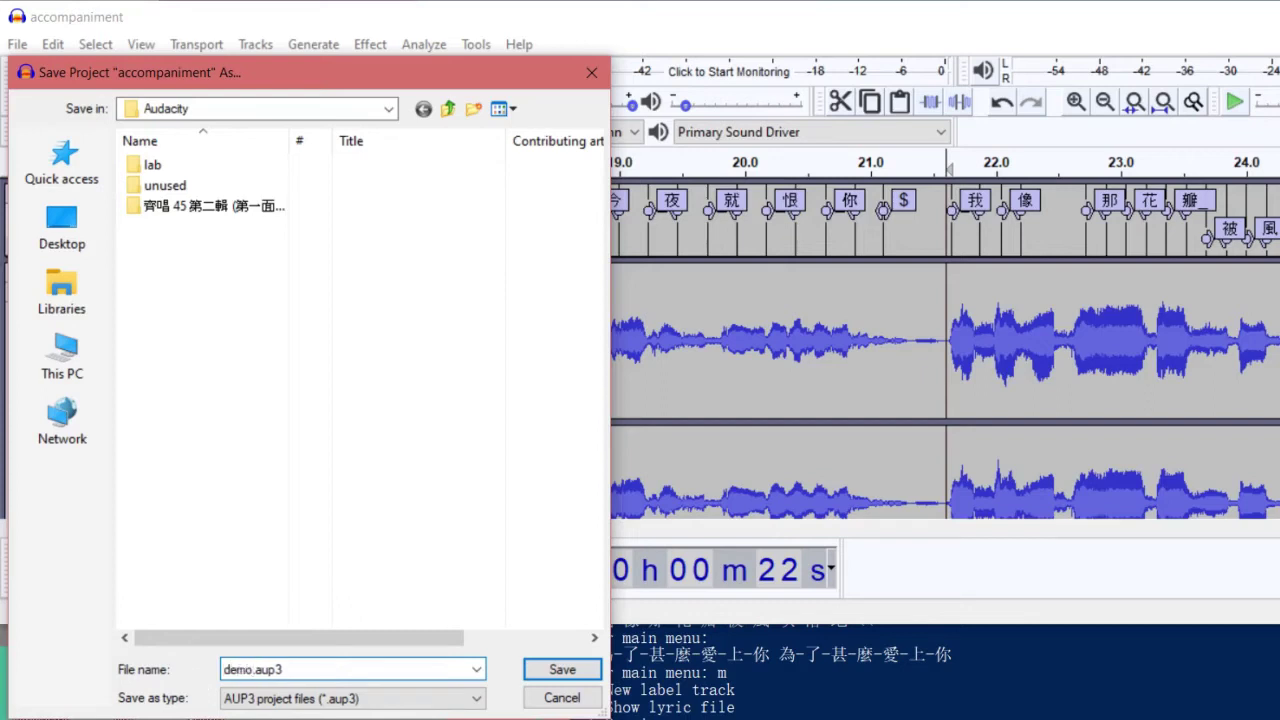
pyautogui.press('Return')
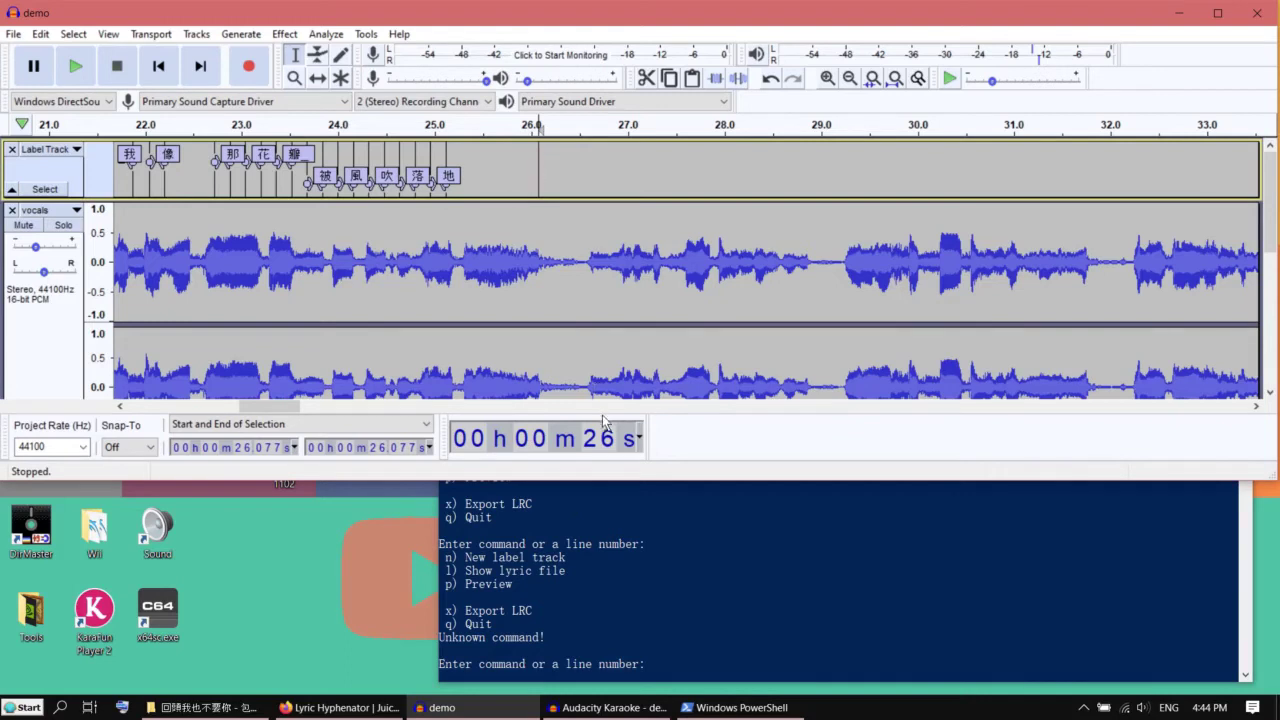
# List the 15 lyric lines and start labelling lyric line 3 in bB-labeler
pyautogui.click(620, 537)
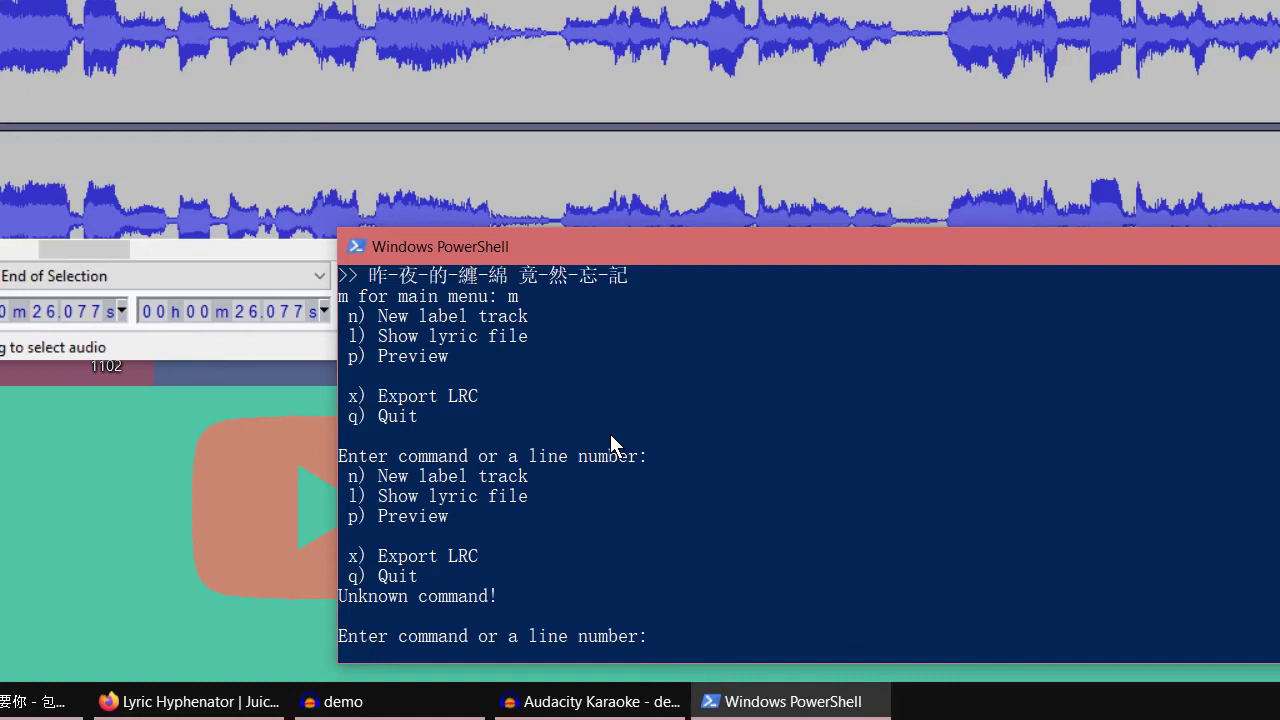
pyautogui.write('l')
pyautogui.press('Return')
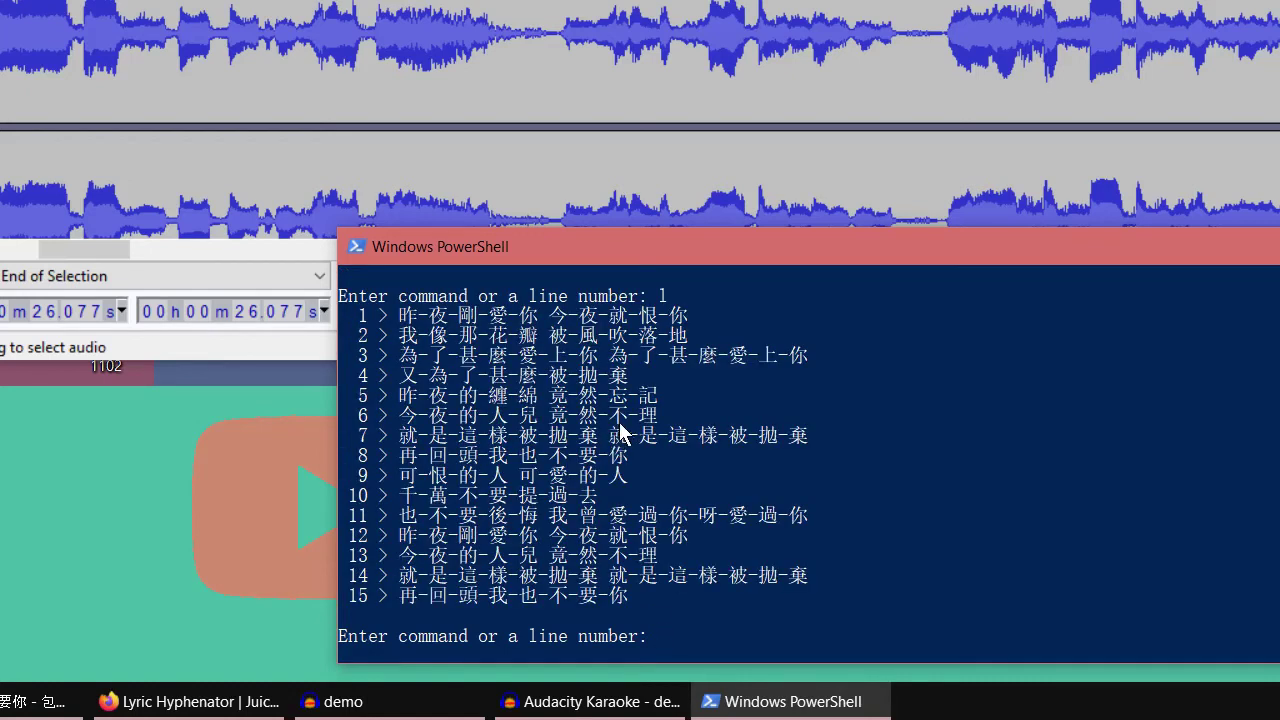
pyautogui.moveTo(342, 356); pyautogui.dragTo(390, 358)
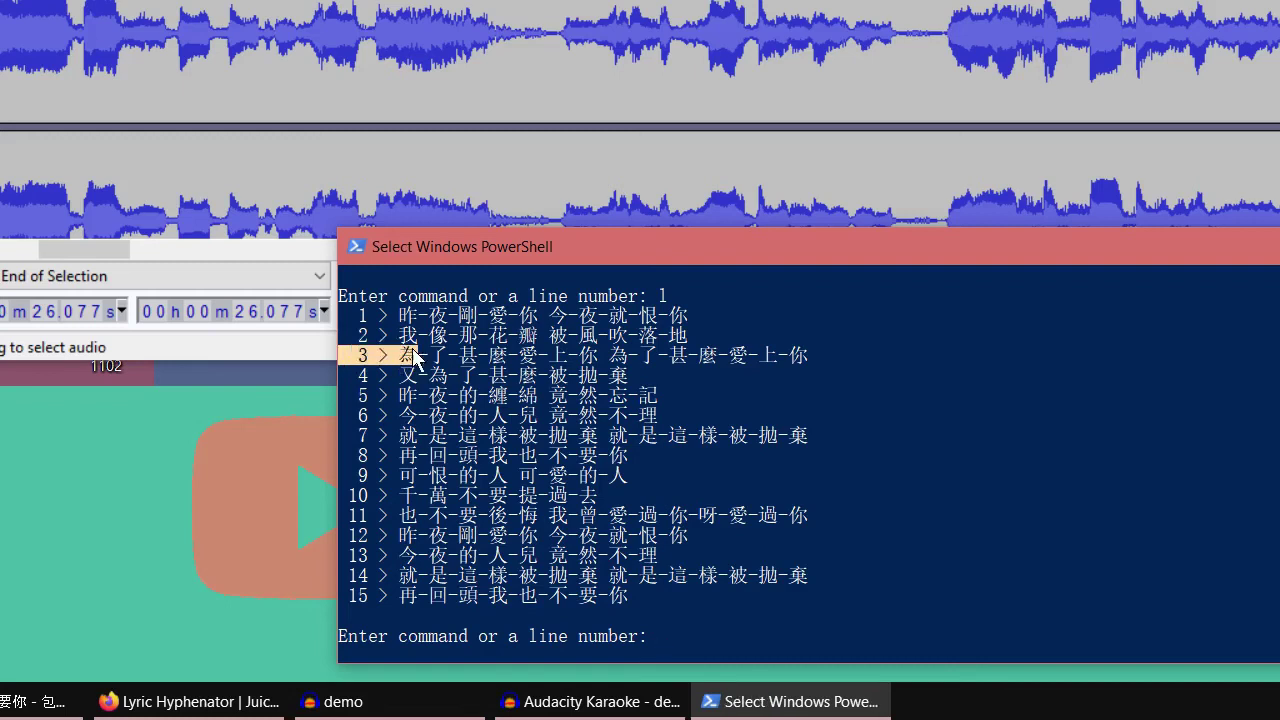
pyautogui.click(510, 372)
pyautogui.click(744, 637)
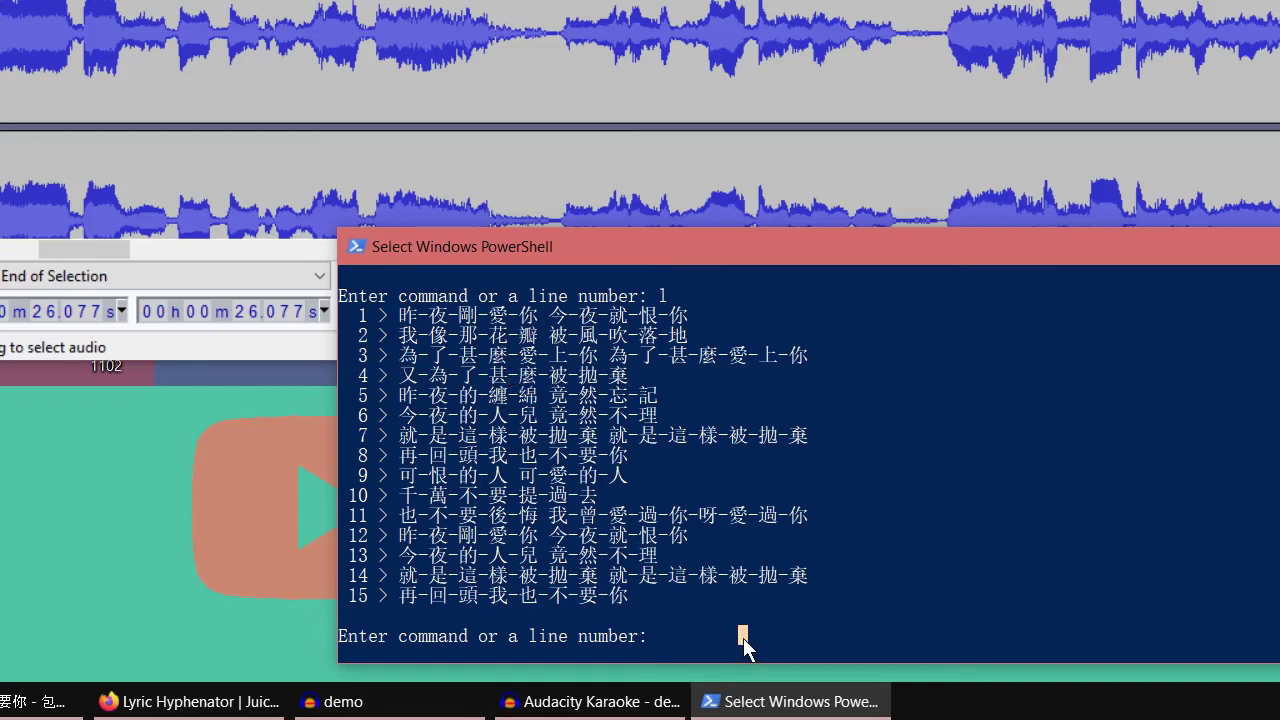
pyautogui.write('3')
pyautogui.press('Return')
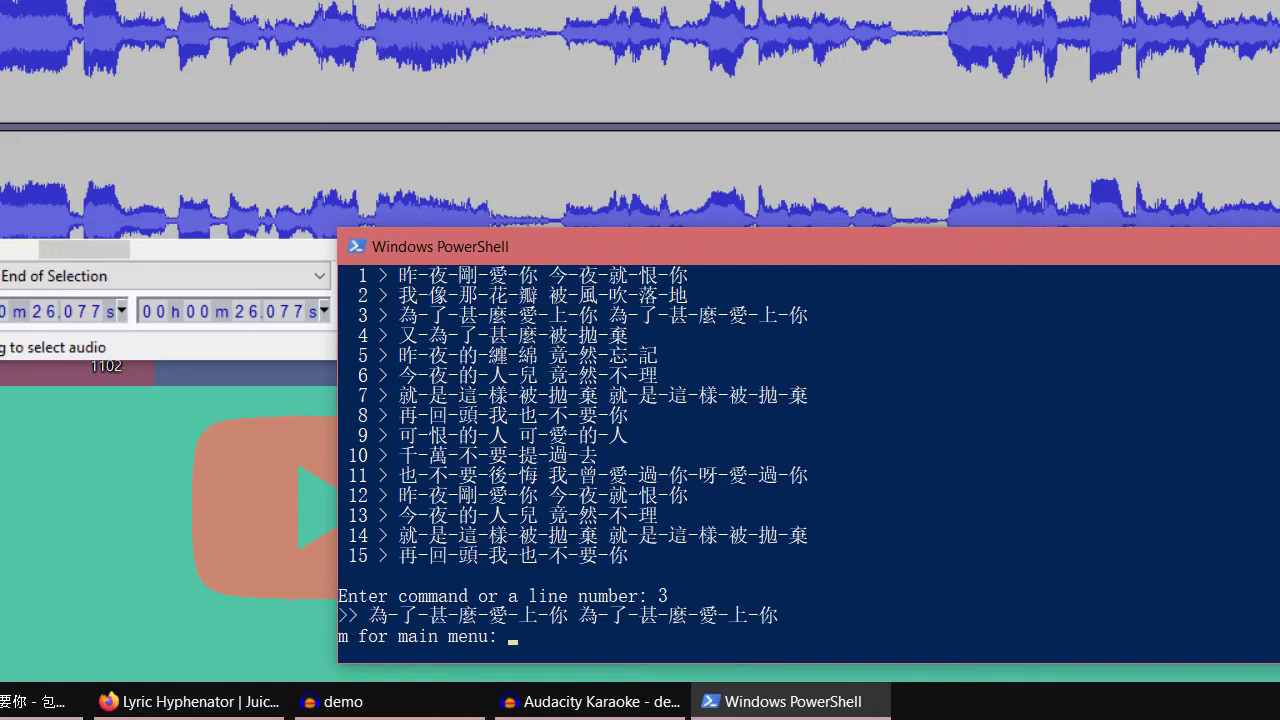
# Play from just before line 3, tap syllables 甚, 麼, 被, 拋, 棄 for lines 3–4, then return to the main menu
pyautogui.click(260, 147)
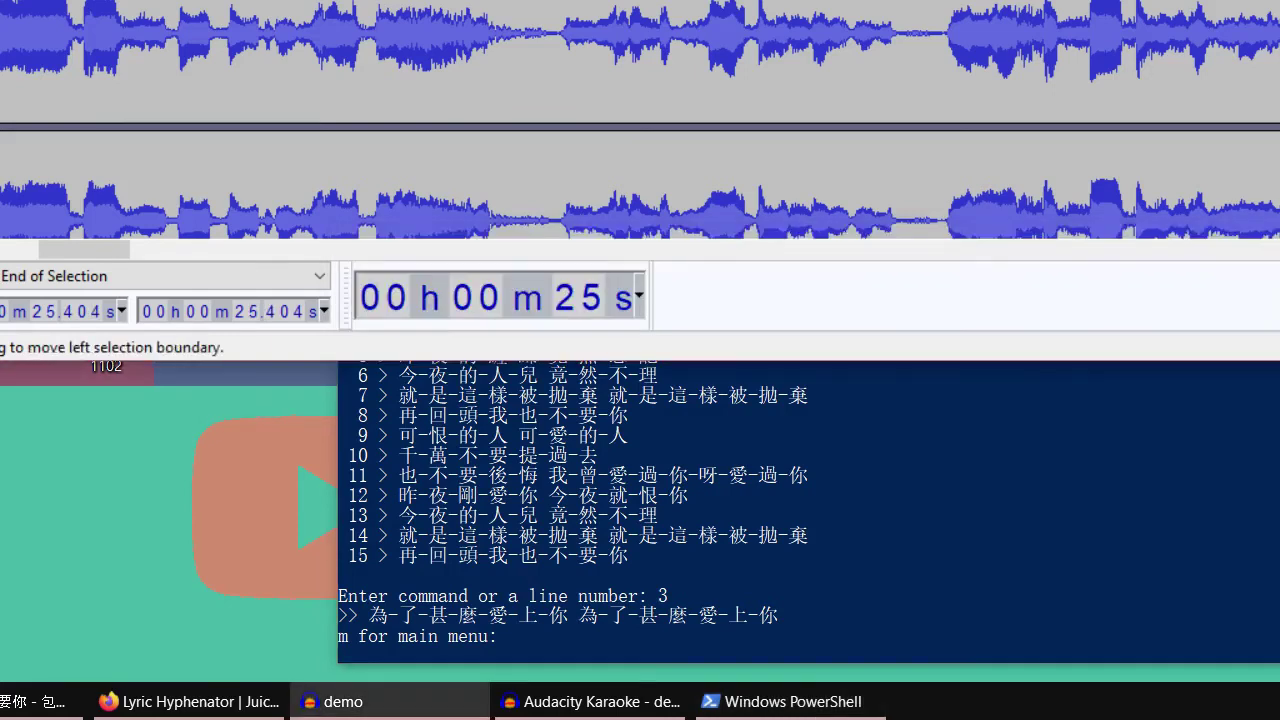
pyautogui.click(775, 490)
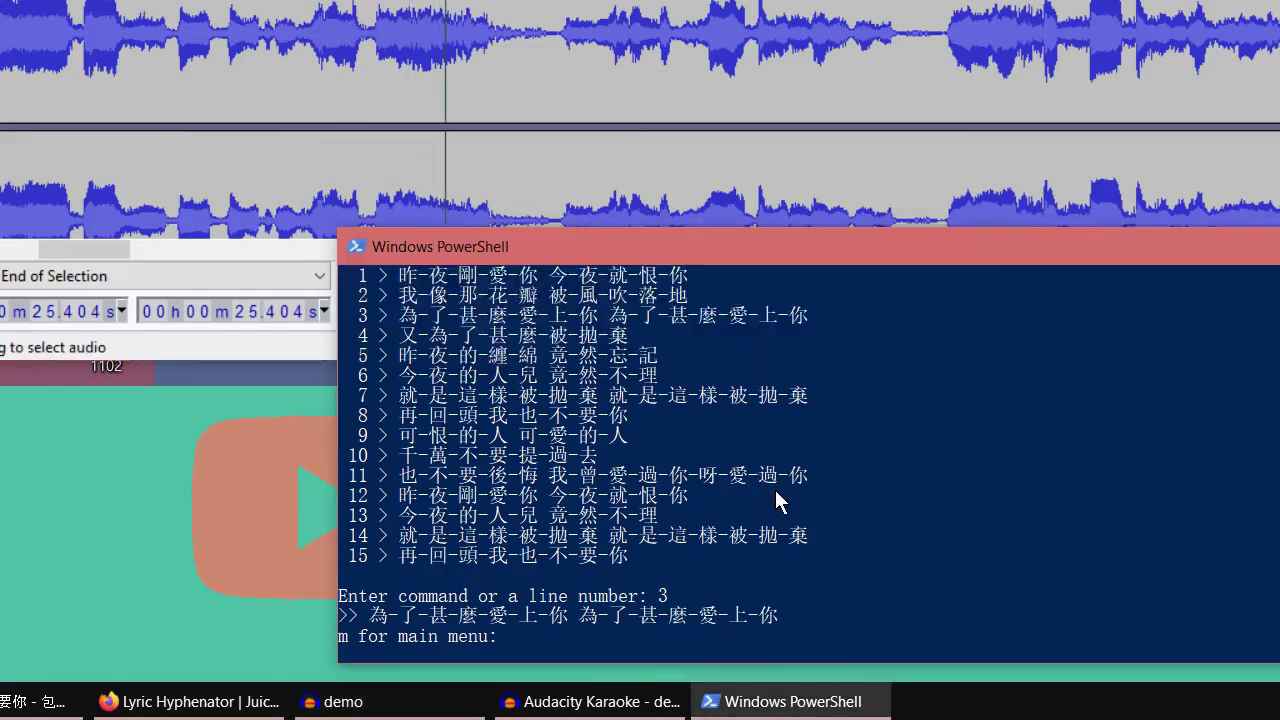
pyautogui.press('Return')
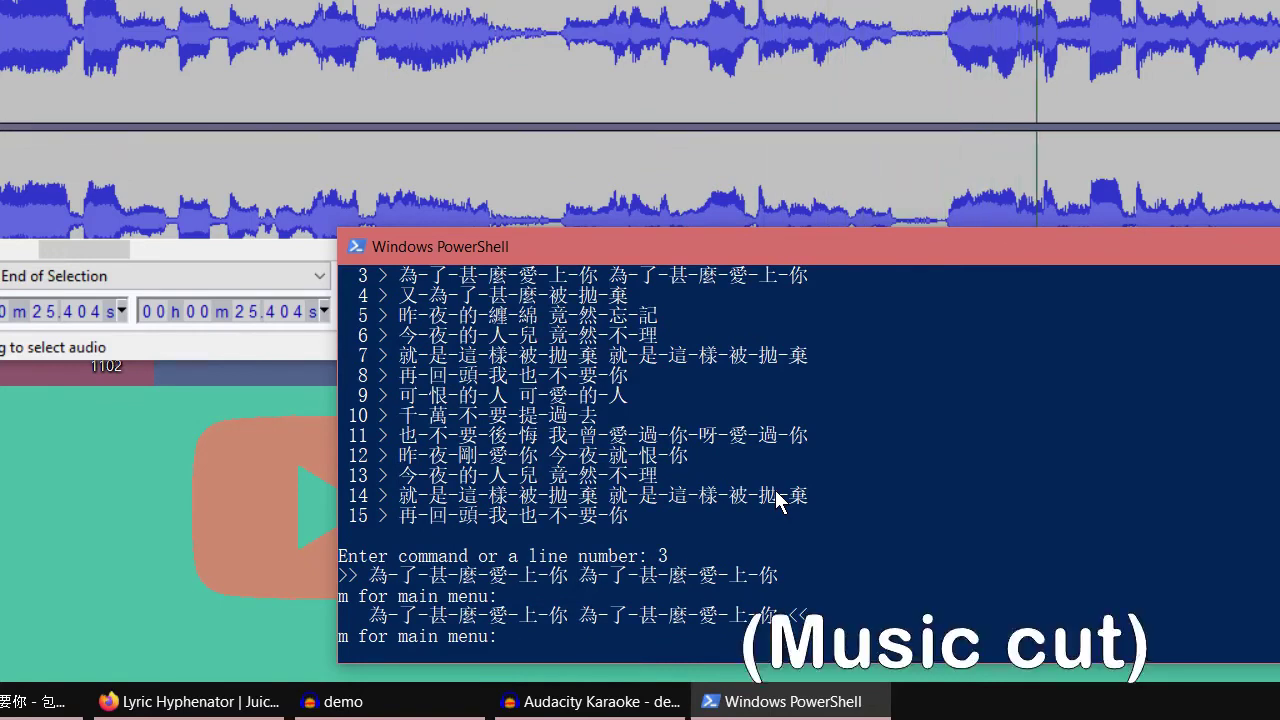
pyautogui.press('Return')
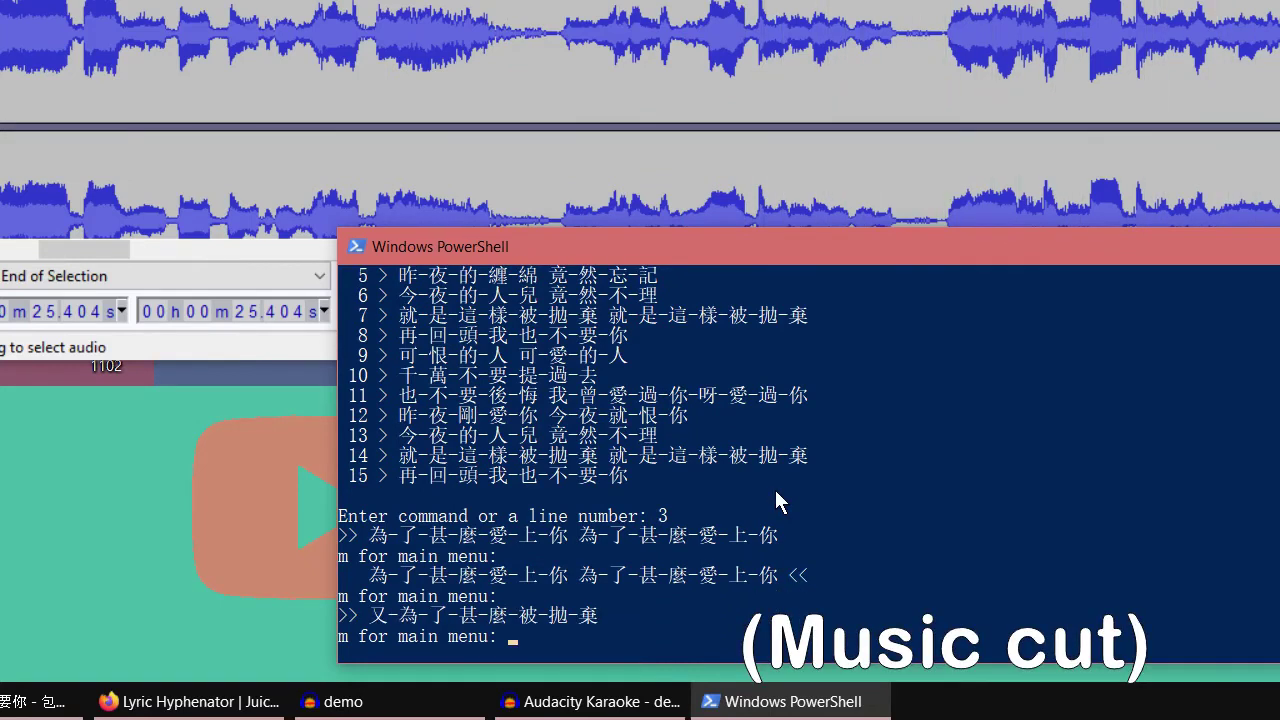
pyautogui.press('Return')
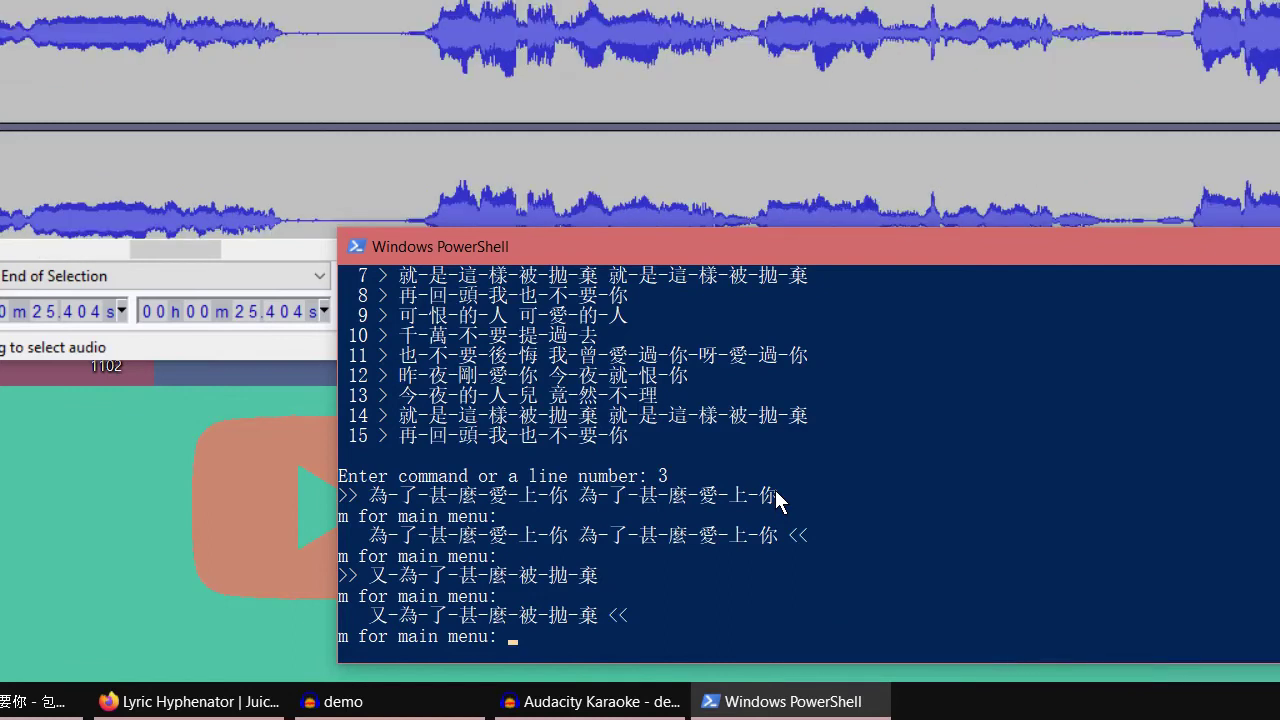
pyautogui.press('Return')
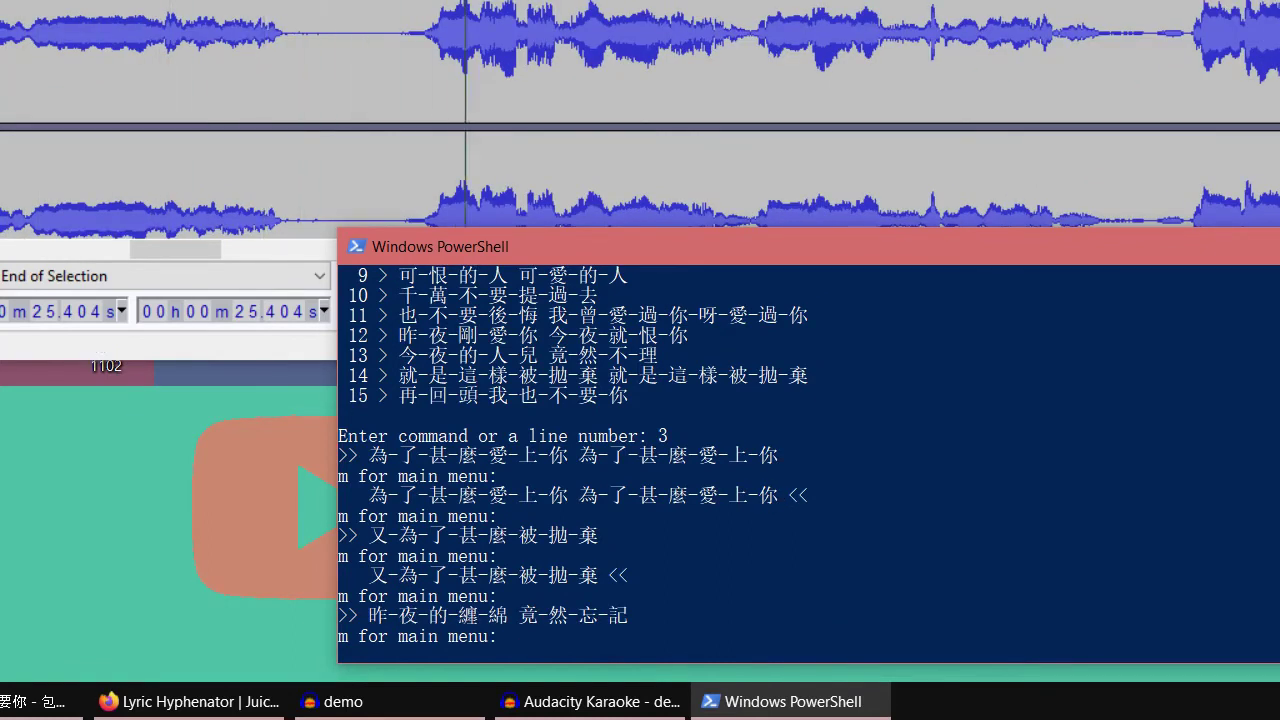
pyautogui.hotkey('alt', 'Tab')
pyautogui.press('space')
pyautogui.click(691, 545)
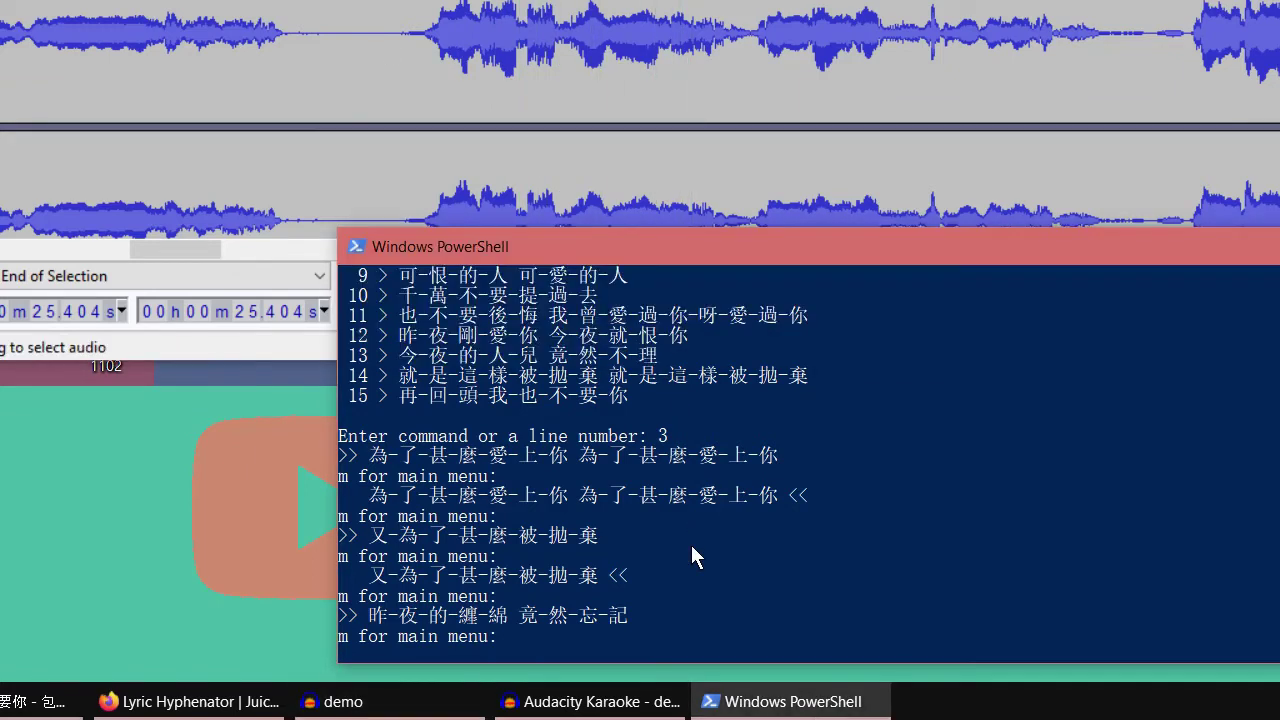
pyautogui.write('m')
pyautogui.press('Return')
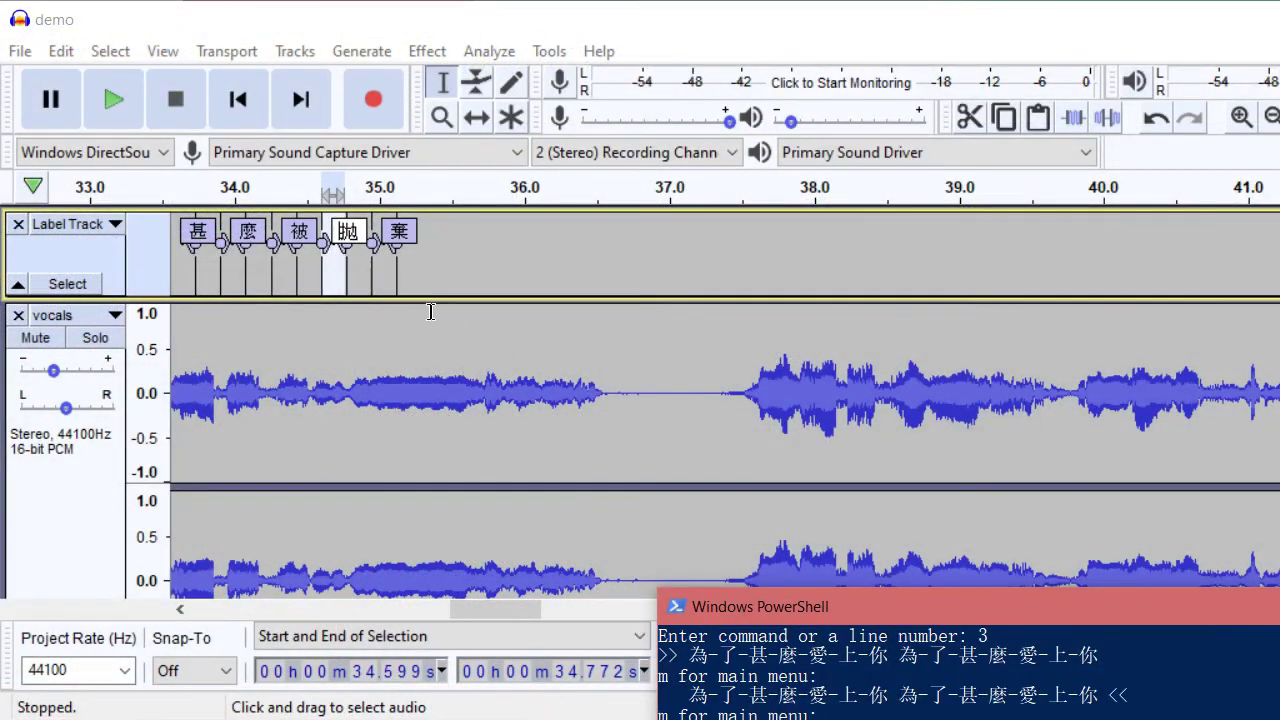
# Scroll back along the timeline and check the 你 label spans 28.952–29.130 s
pyautogui.hscroll(-1, 444, 360)
pyautogui.hscroll(-6, 444, 360)
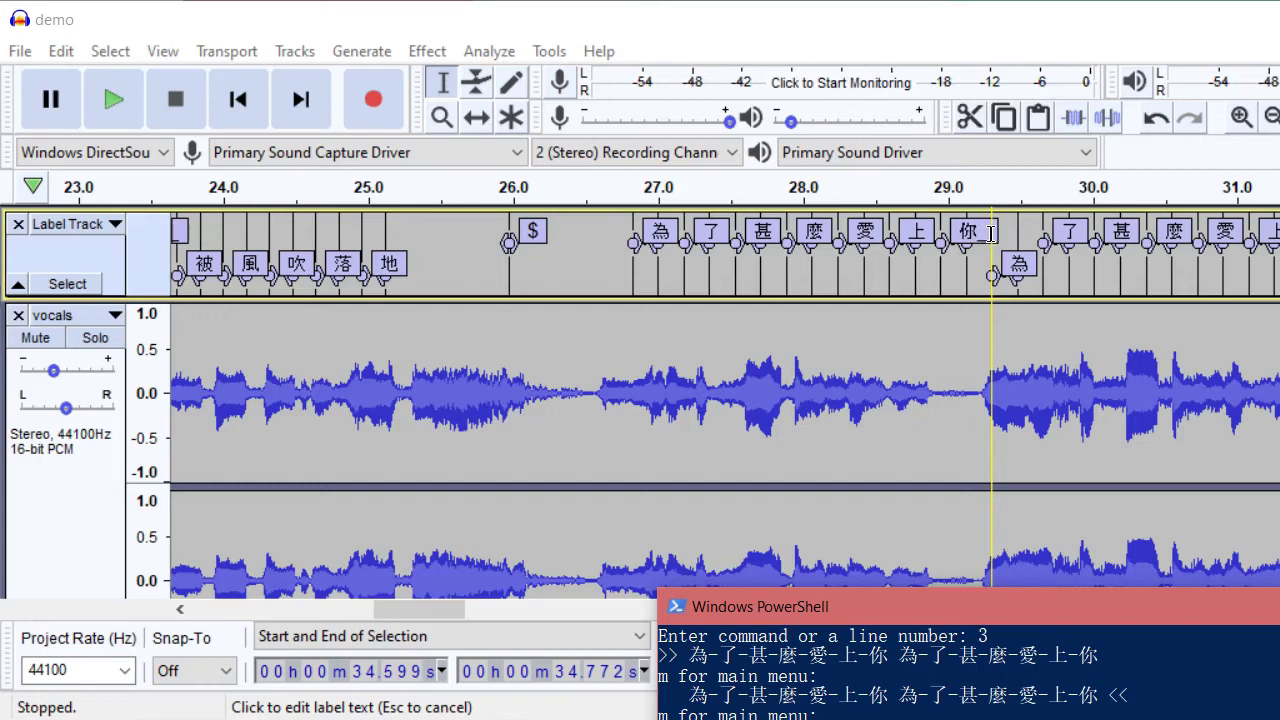
pyautogui.click(990, 232)
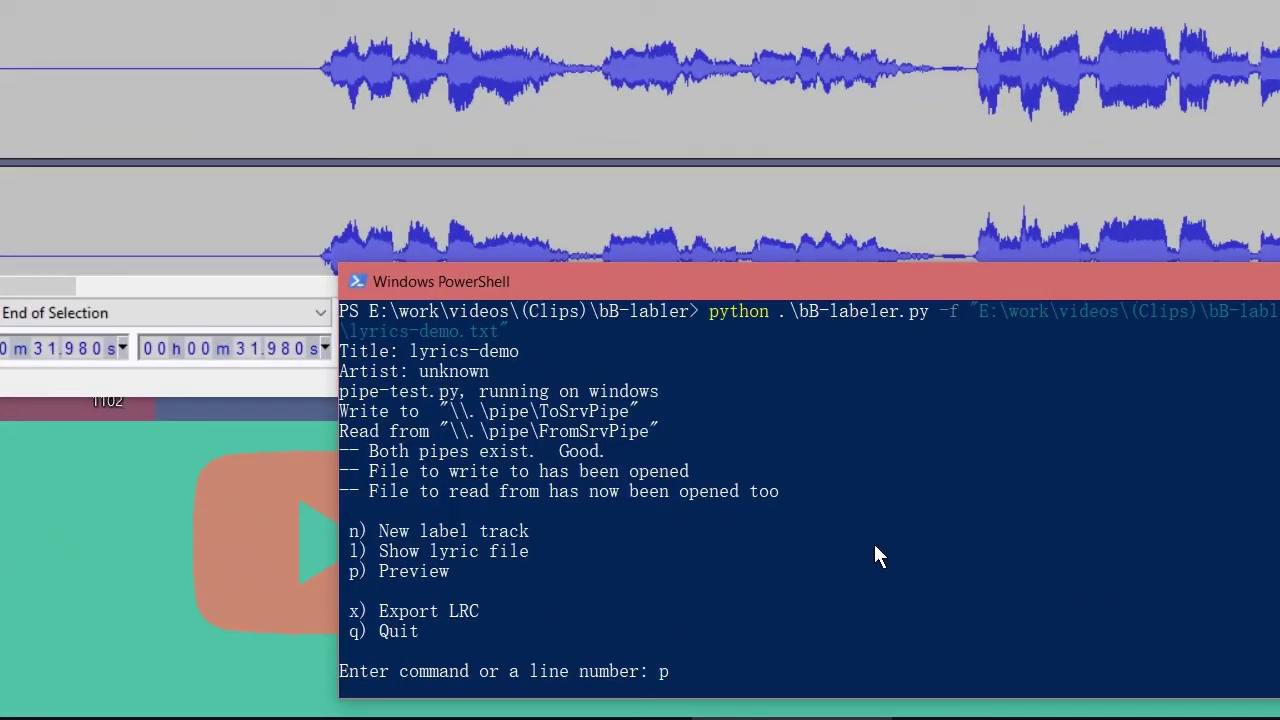
# Preview the scrolling karaoke lyrics from line 1, then return to the menu
pyautogui.press('Return')
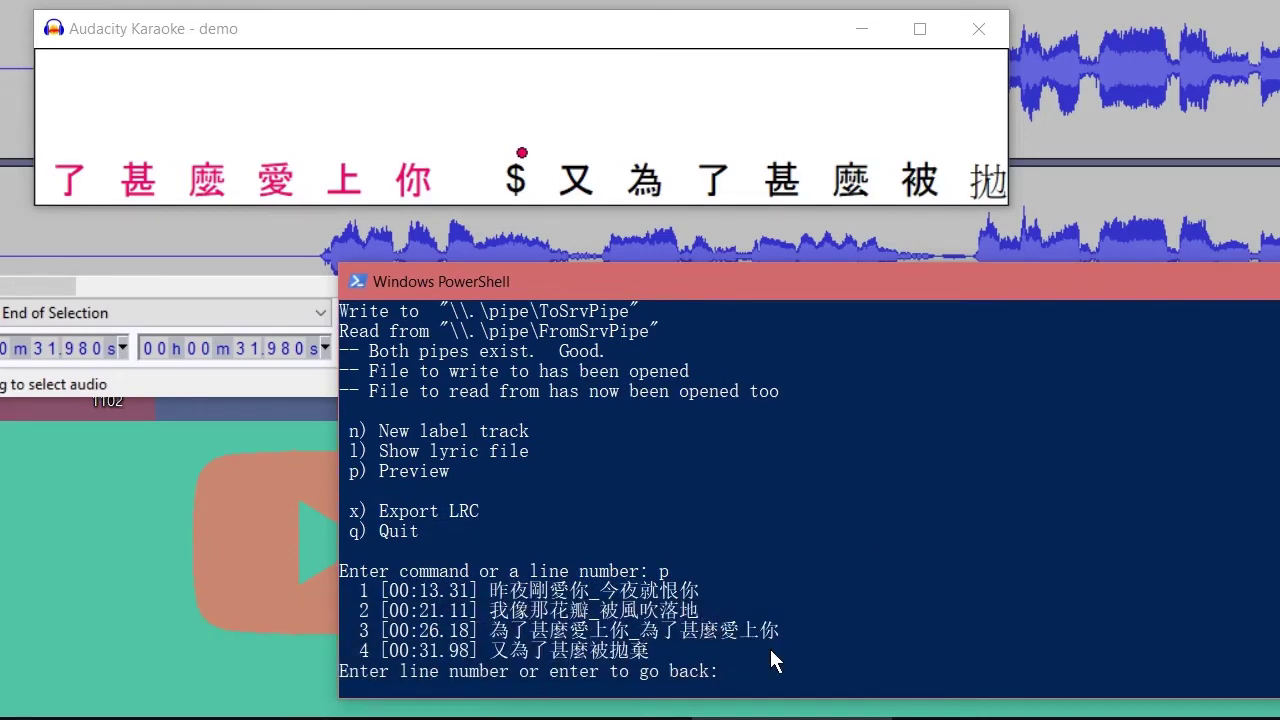
pyautogui.write('1')
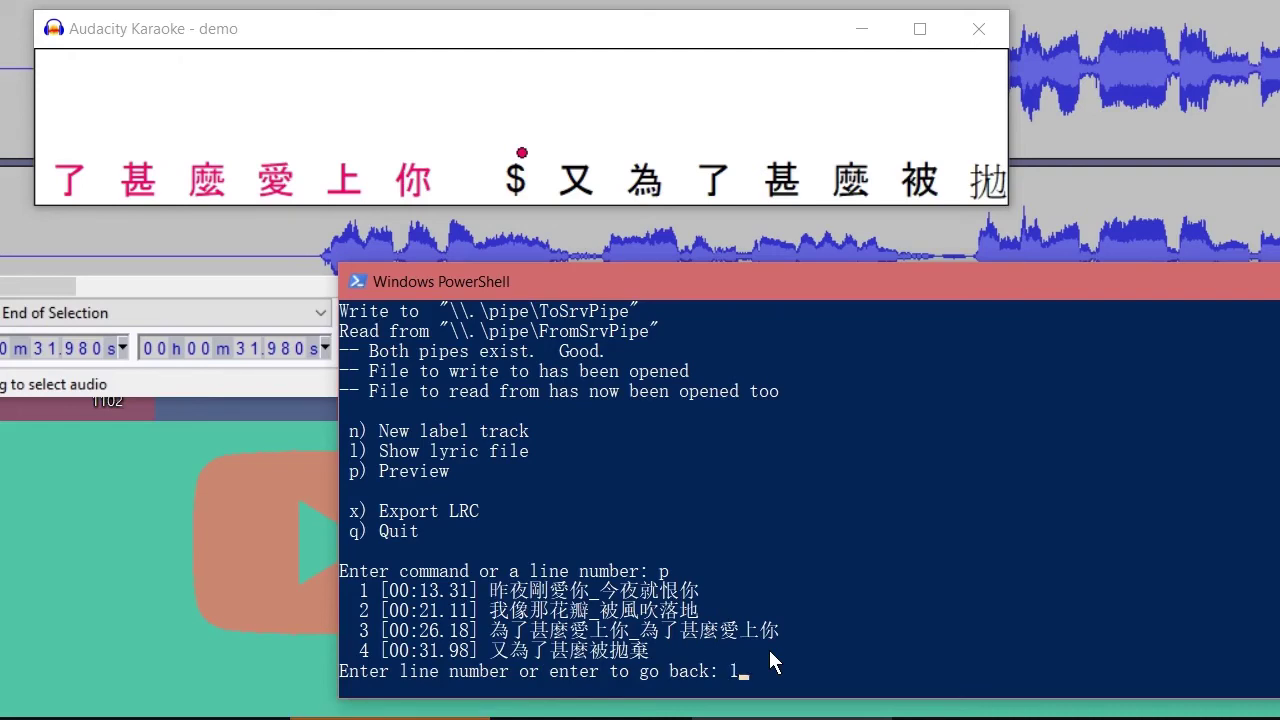
pyautogui.press('Return')
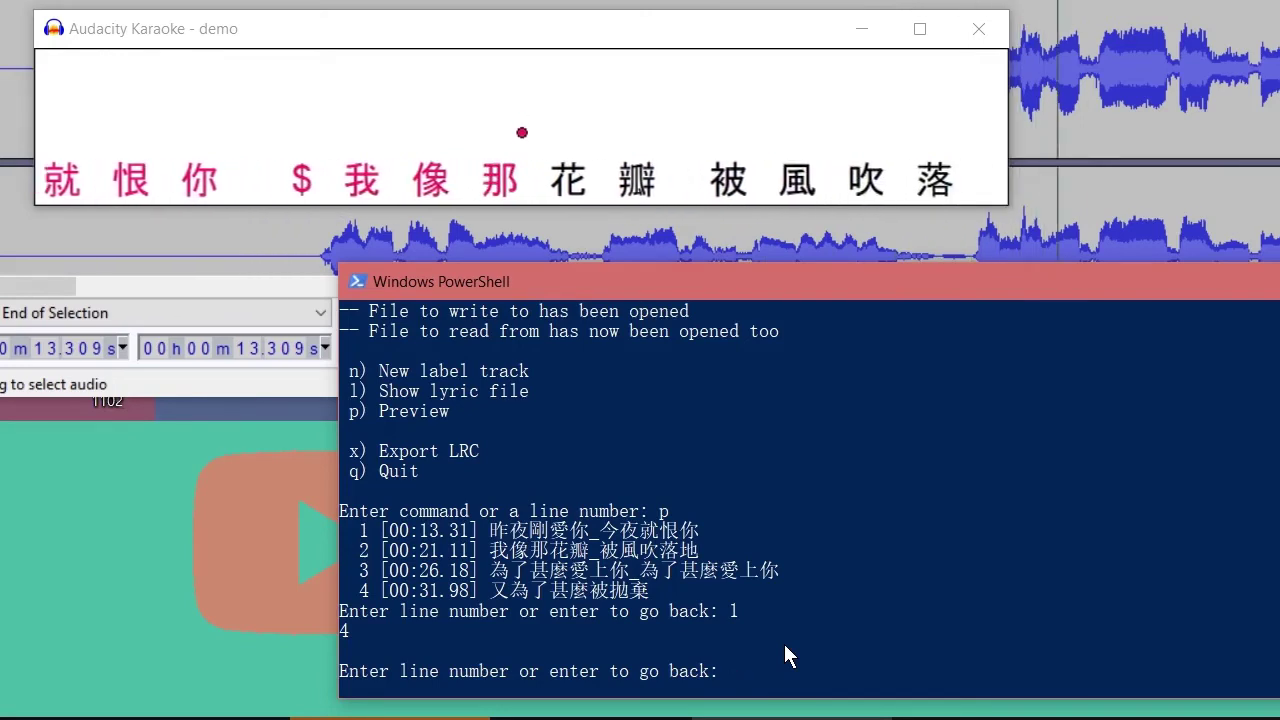
pyautogui.press('Return')
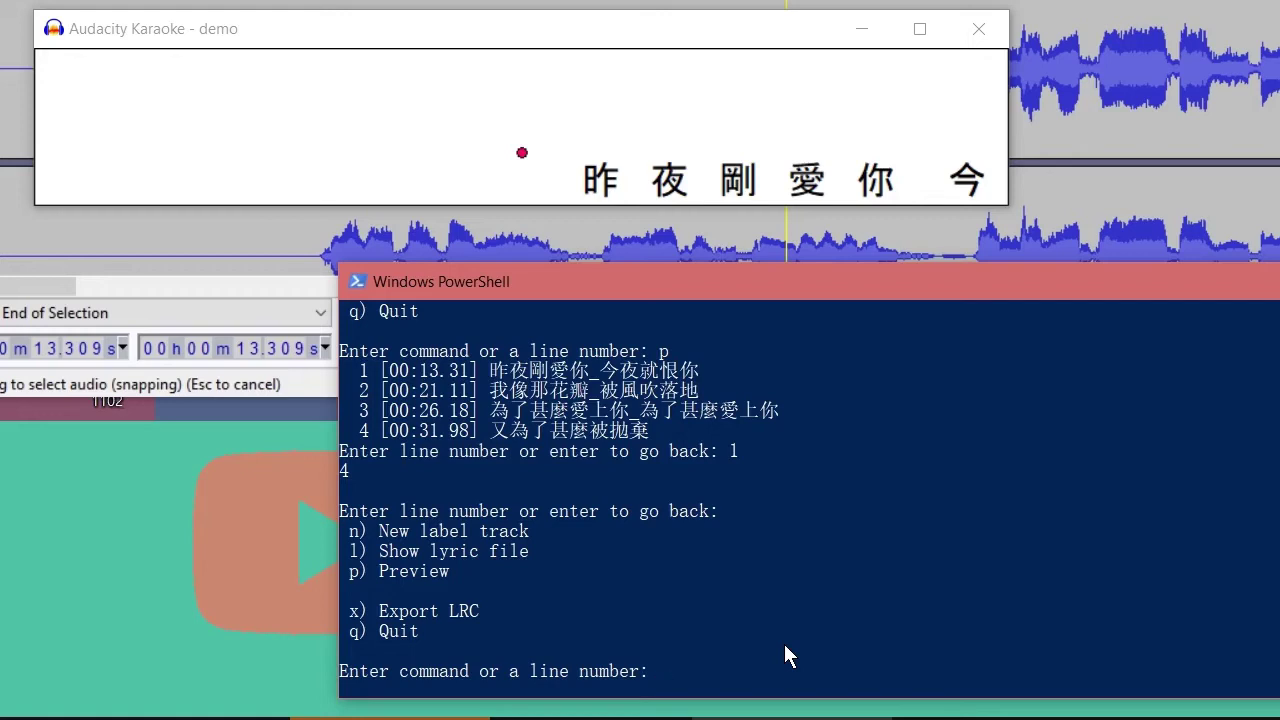
# Preview the karaoke again, starting from line 4, and return to the menu
pyautogui.write('p')
pyautogui.press('Return')
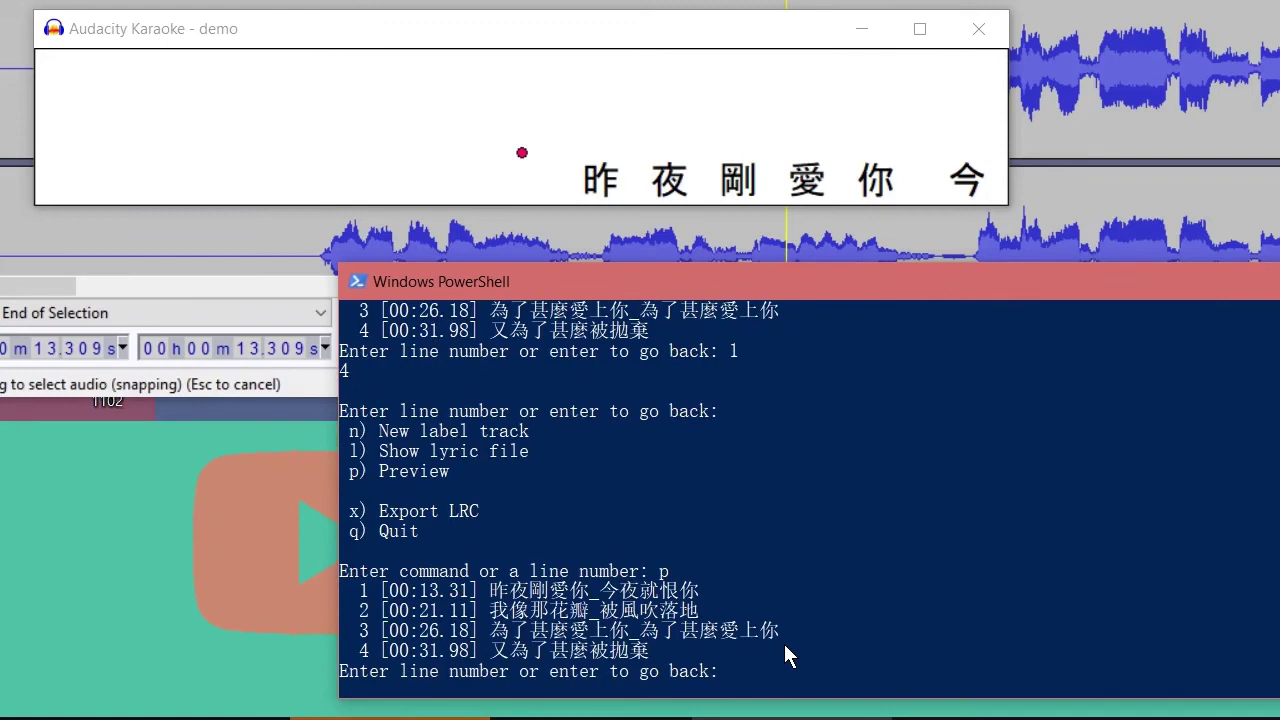
pyautogui.write('4')
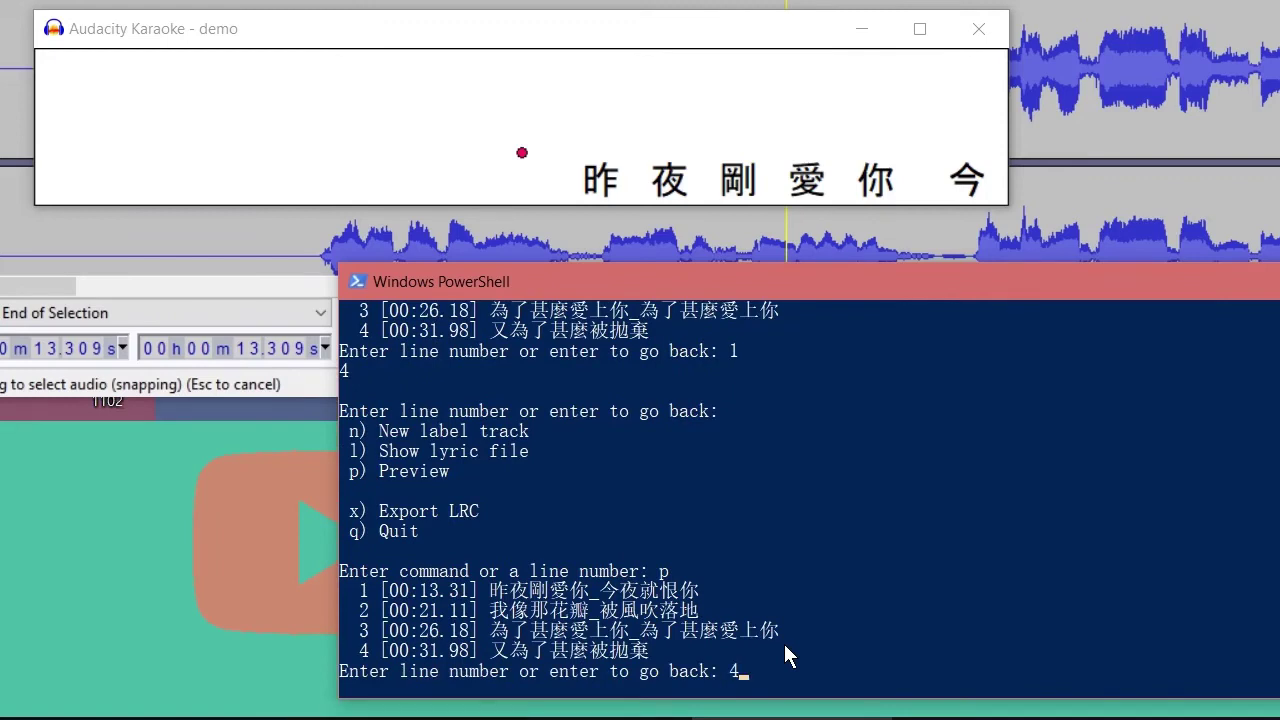
pyautogui.press('Return')
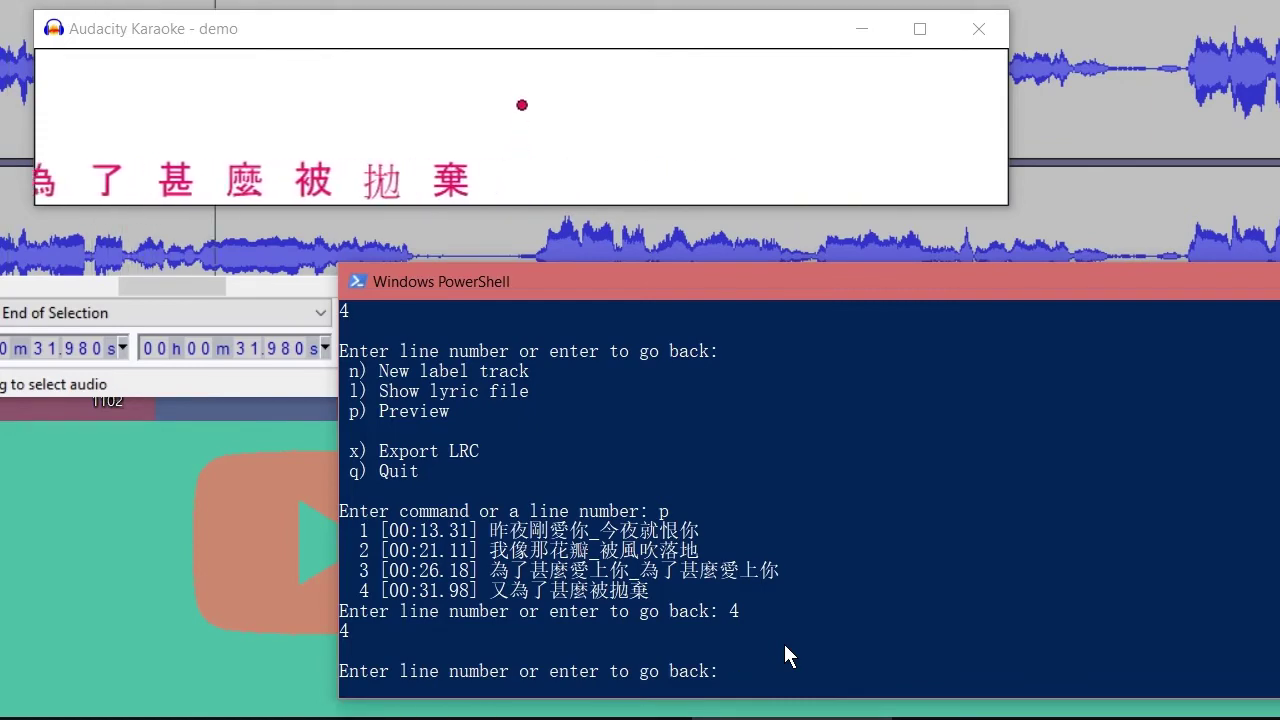
pyautogui.press('Return')
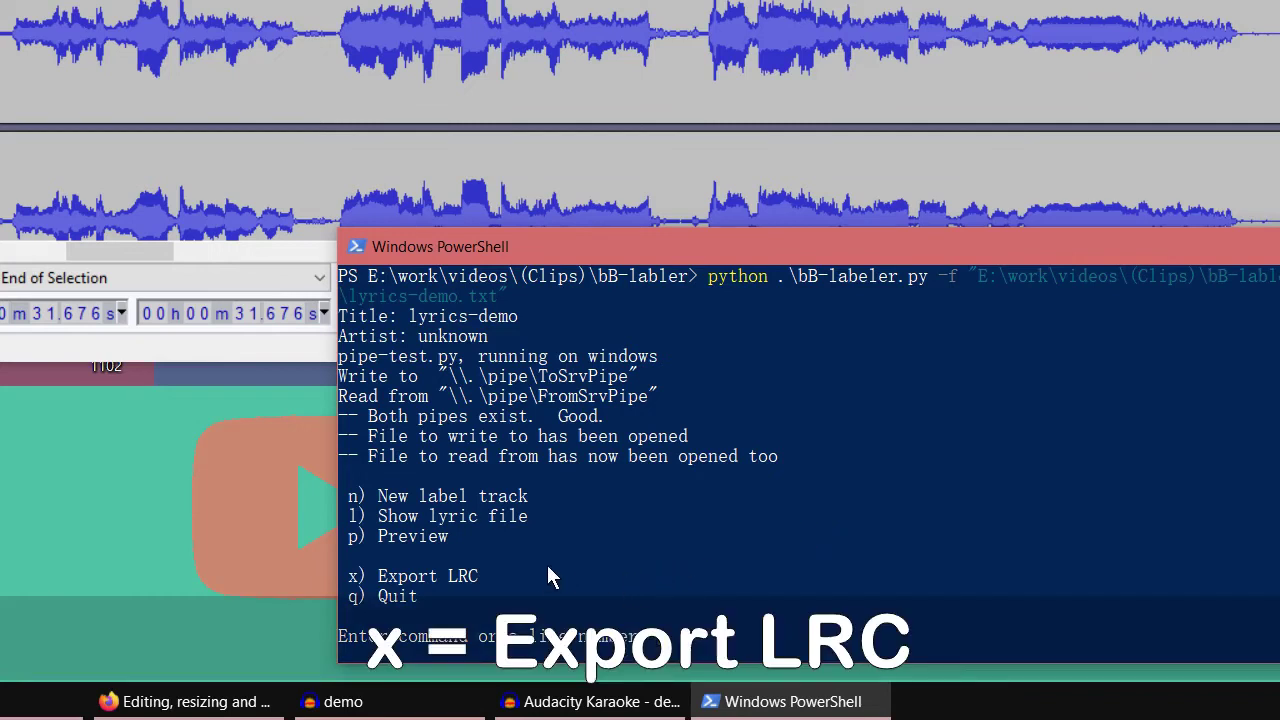
# Run the labeler's x (Export LRC) command to write the lyrics to an LRC file
pyautogui.write('x')
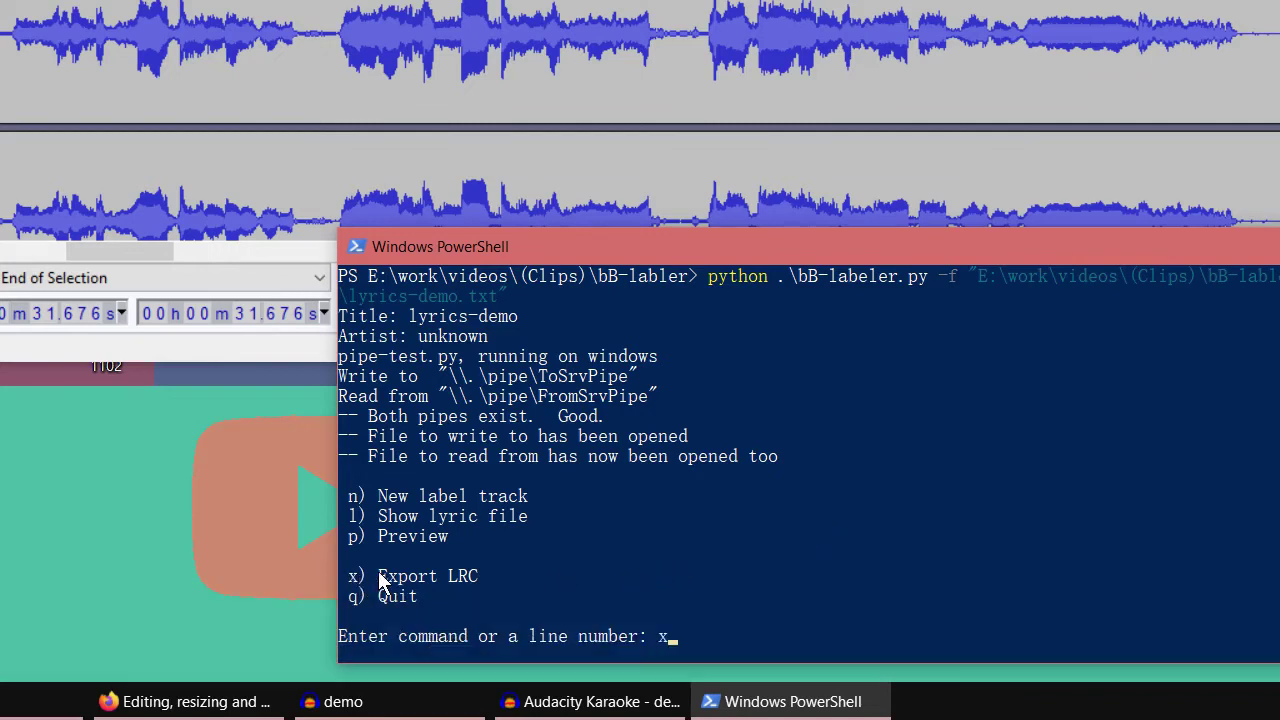
pyautogui.press('Return')
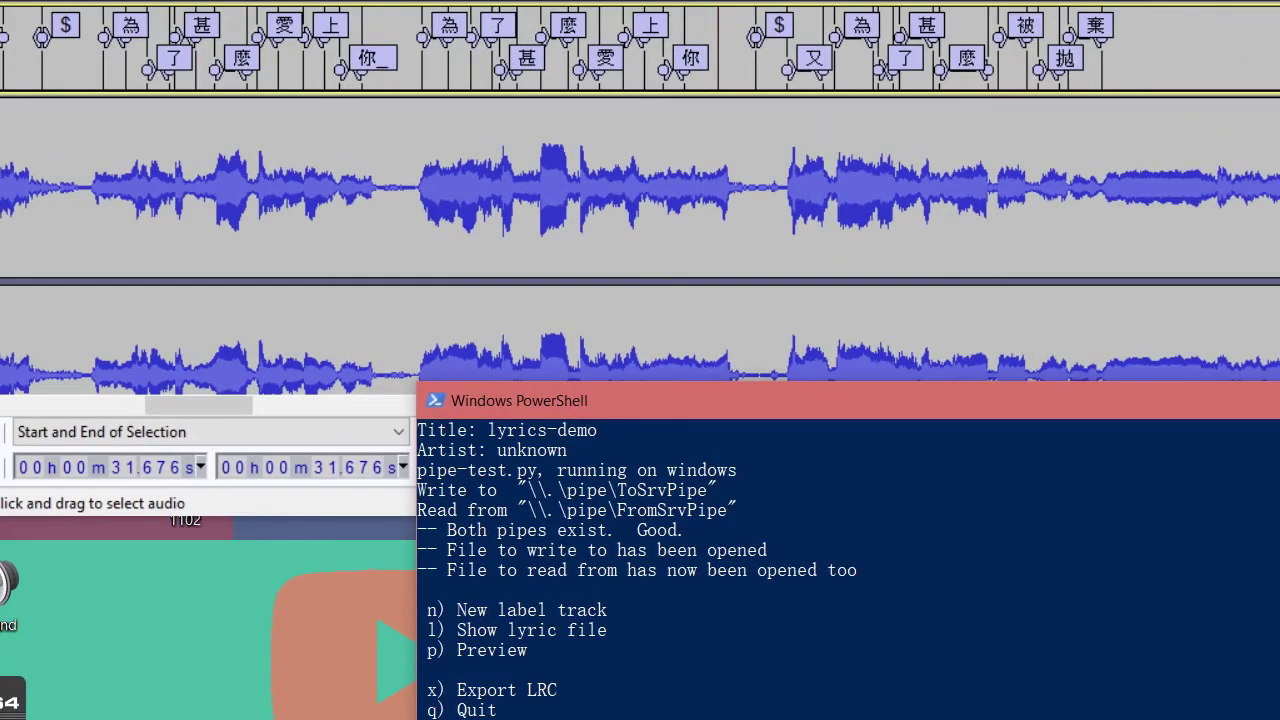
# Select lyrics-demo - unknown.lrc and highlight the song's file name in PowerShell
pyautogui.hotkey('alt', 'Tab')
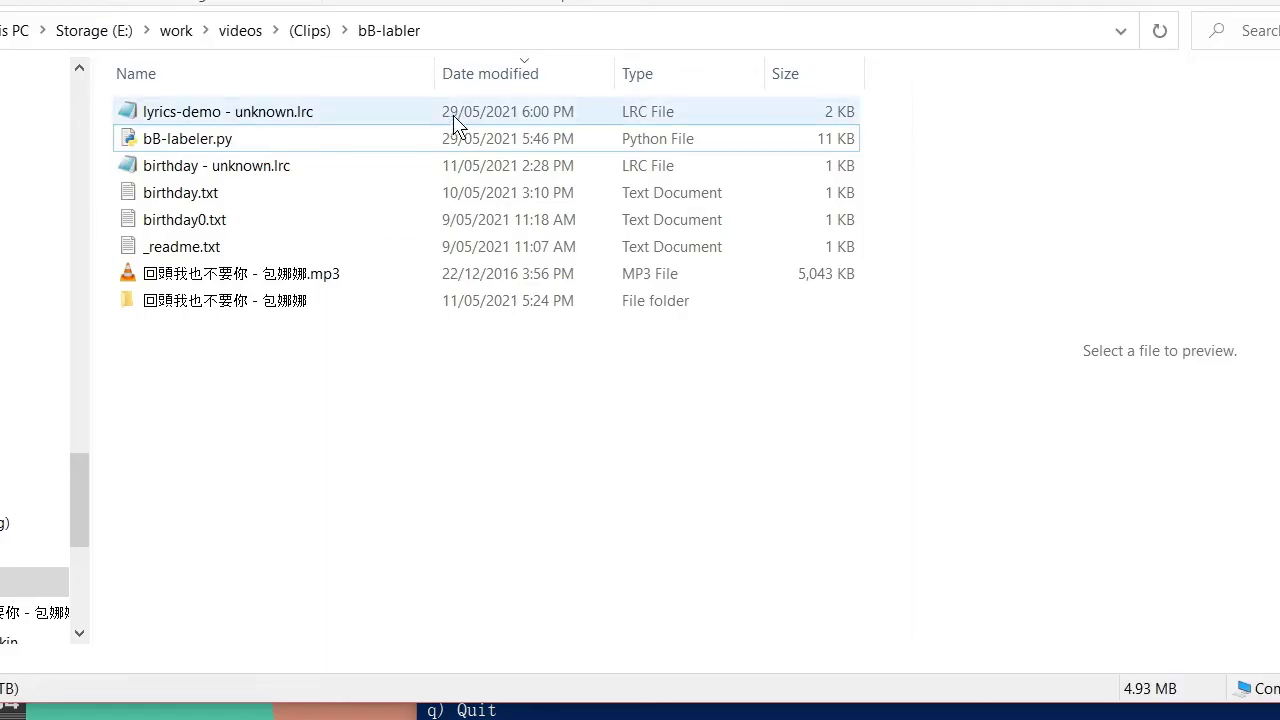
pyautogui.click(345, 117)
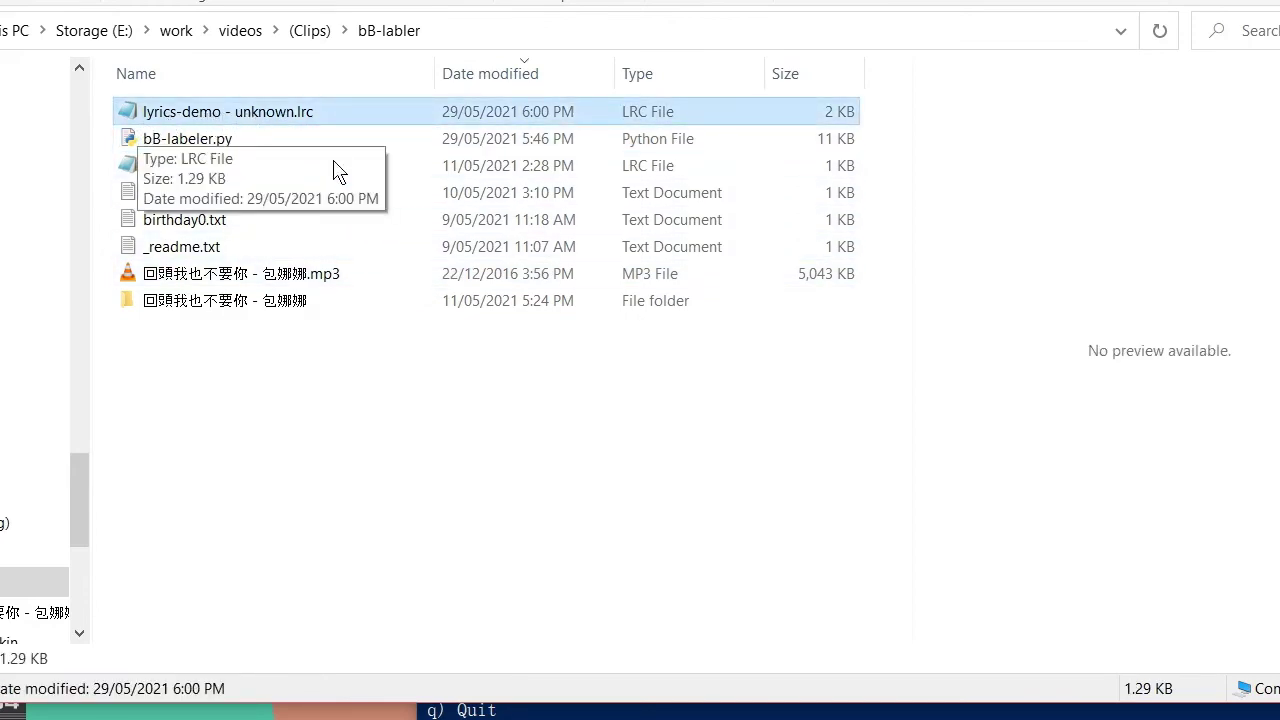
pyautogui.hotkey('alt', 'Tab')
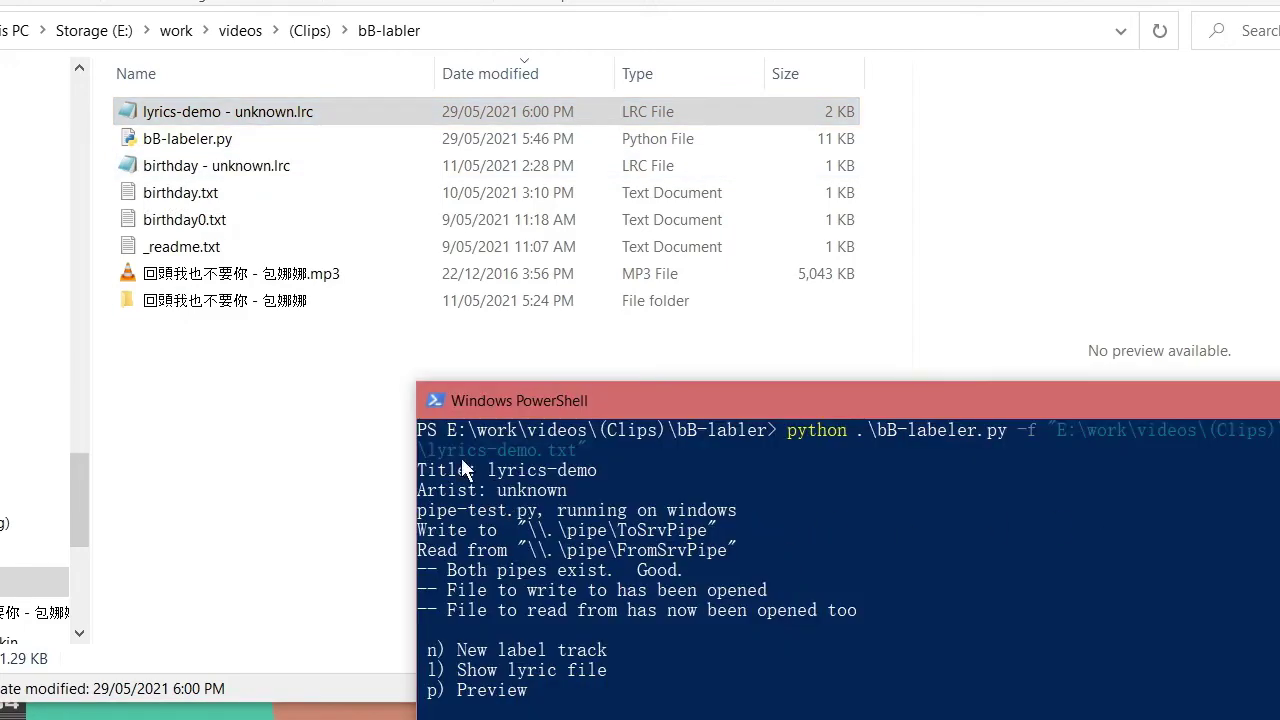
pyautogui.moveTo(430, 448); pyautogui.dragTo(471, 441)
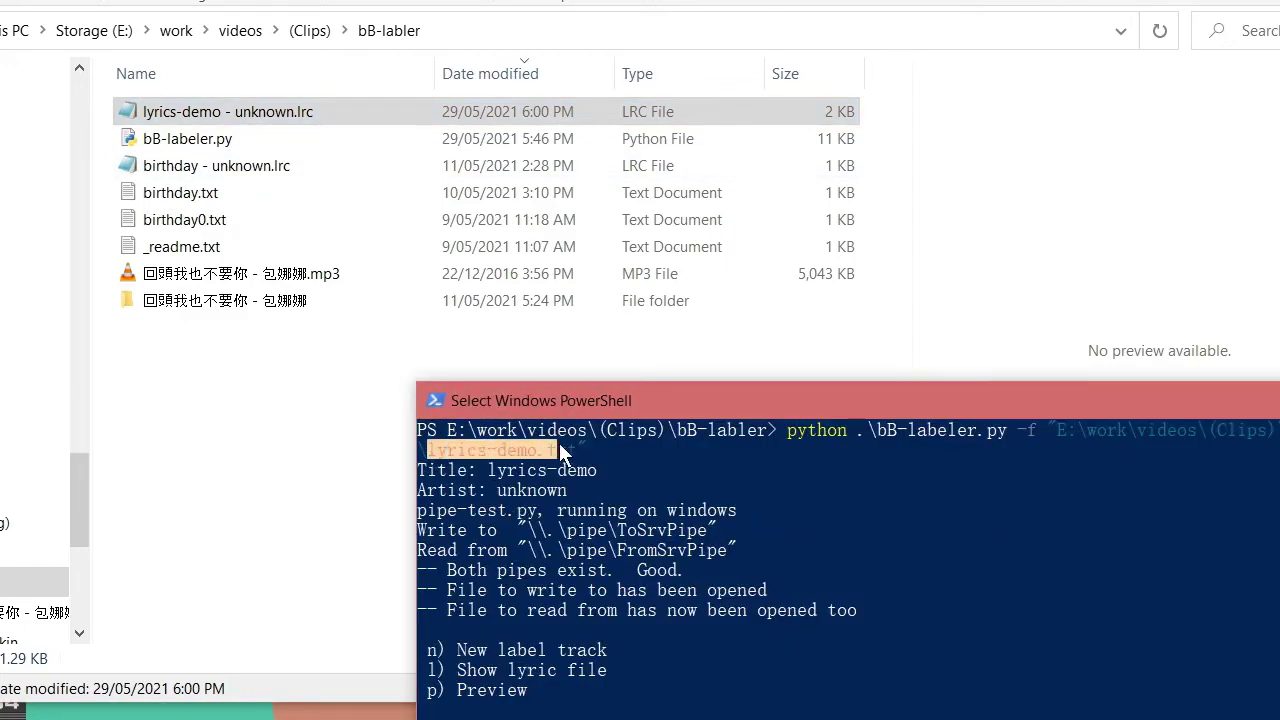
pyautogui.moveTo(560, 443); pyautogui.dragTo(570, 446)
# Rename the LRC file to 回頭我也不要你 - 包娜娜.lrc by pasting the mp3's name
pyautogui.click(293, 120)
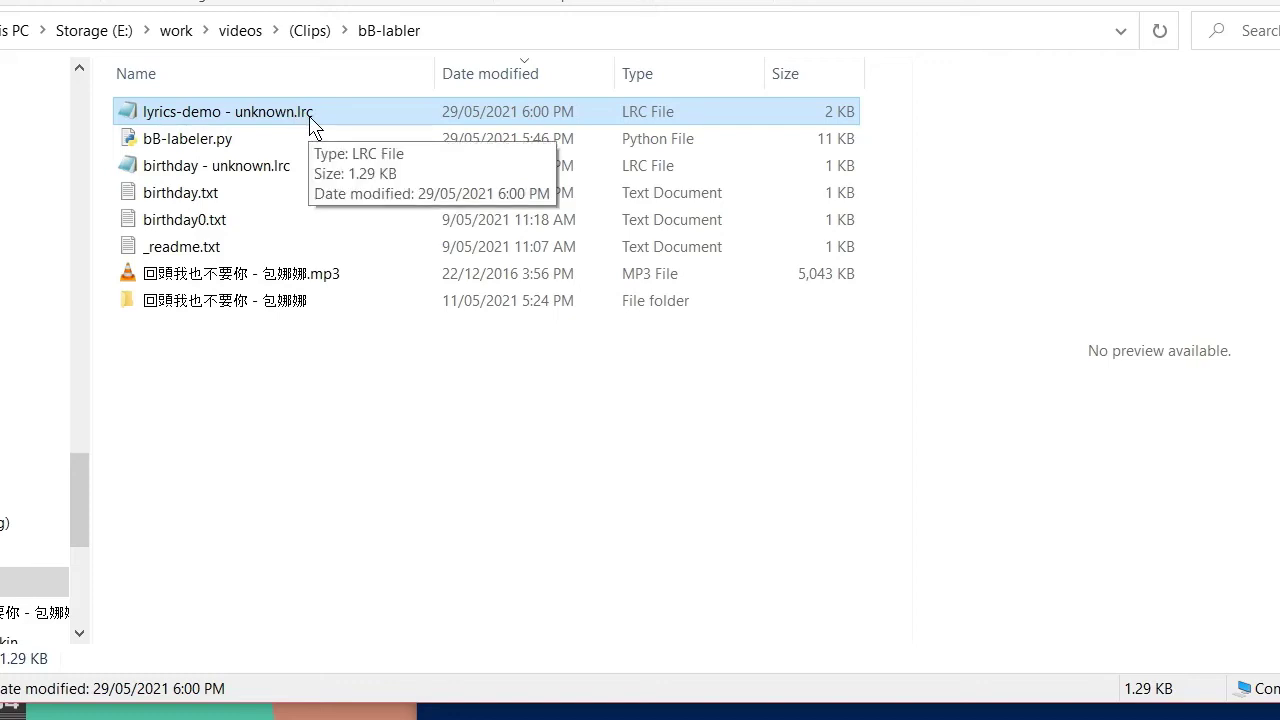
pyautogui.click(310, 115)
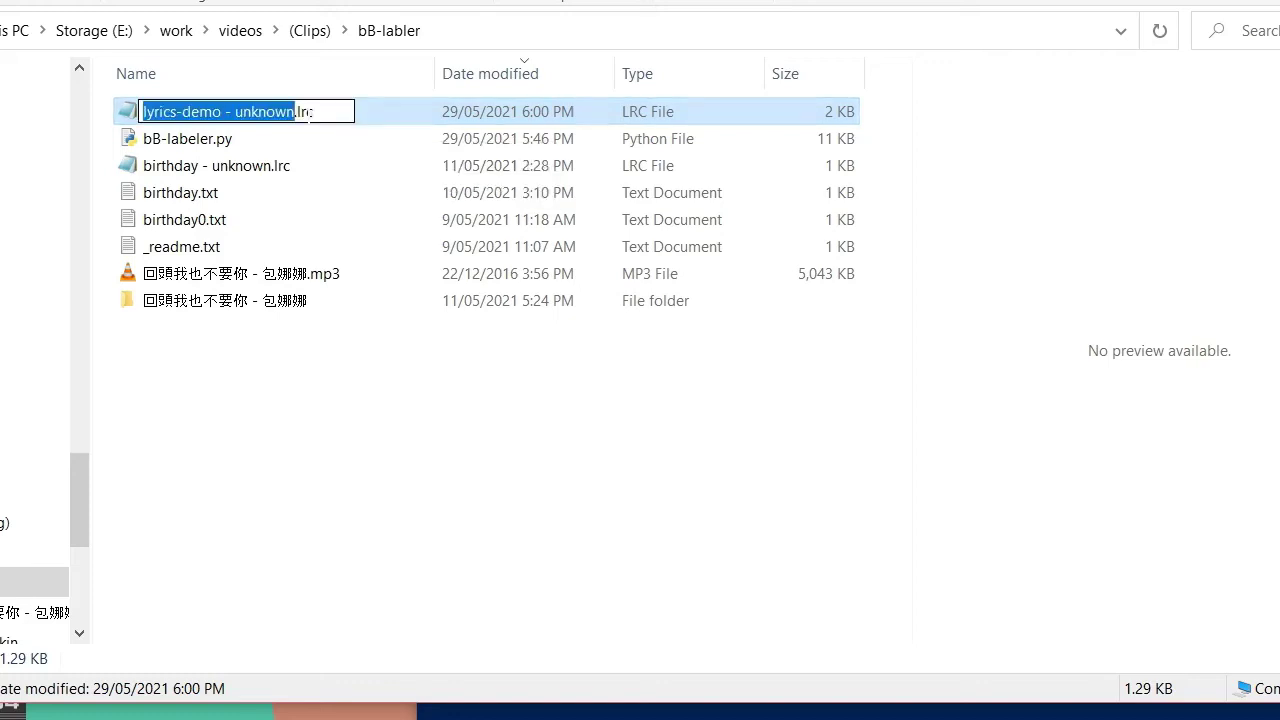
pyautogui.press('Escape')
pyautogui.click(290, 116)
pyautogui.write('回頭我也不要你 - 包娜娜')
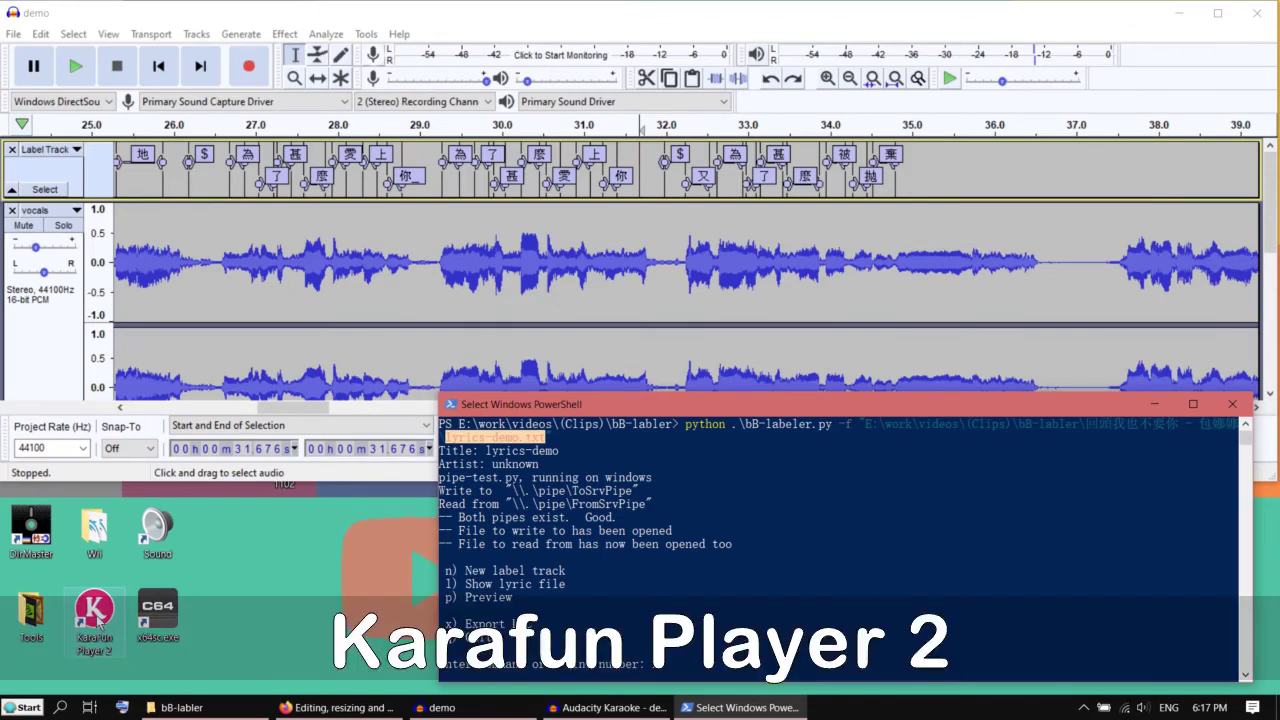
# In KaraFun Player 2, open the 回頭我也不要你 mp3 from disk and play it with synced lyrics
pyautogui.click(98, 623)
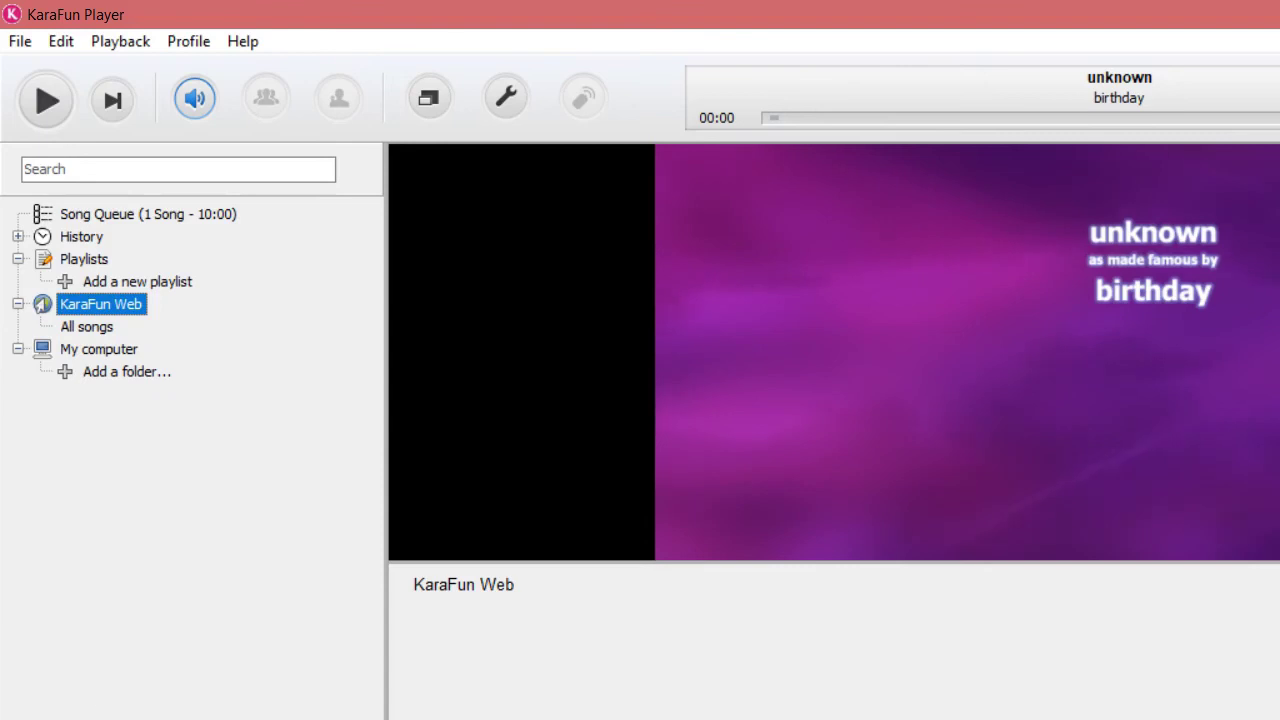
pyautogui.click(14, 44)
pyautogui.click(34, 68)
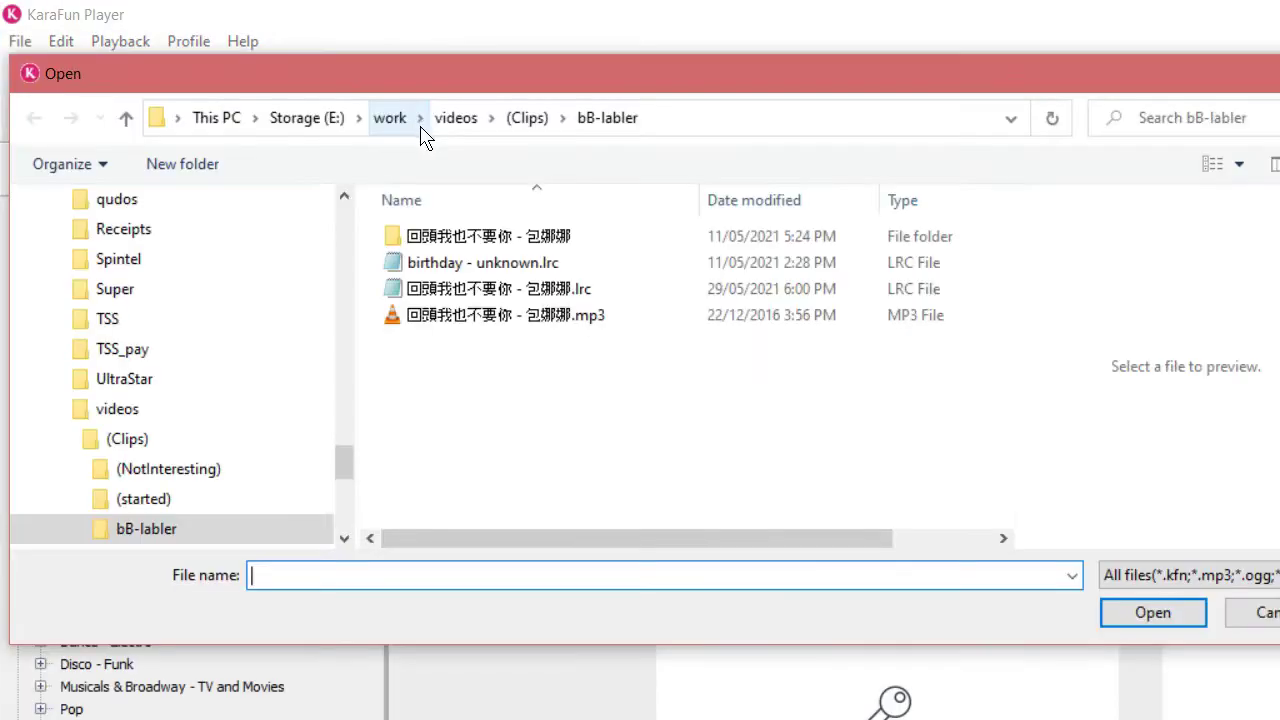
pyautogui.doubleClick(616, 316)
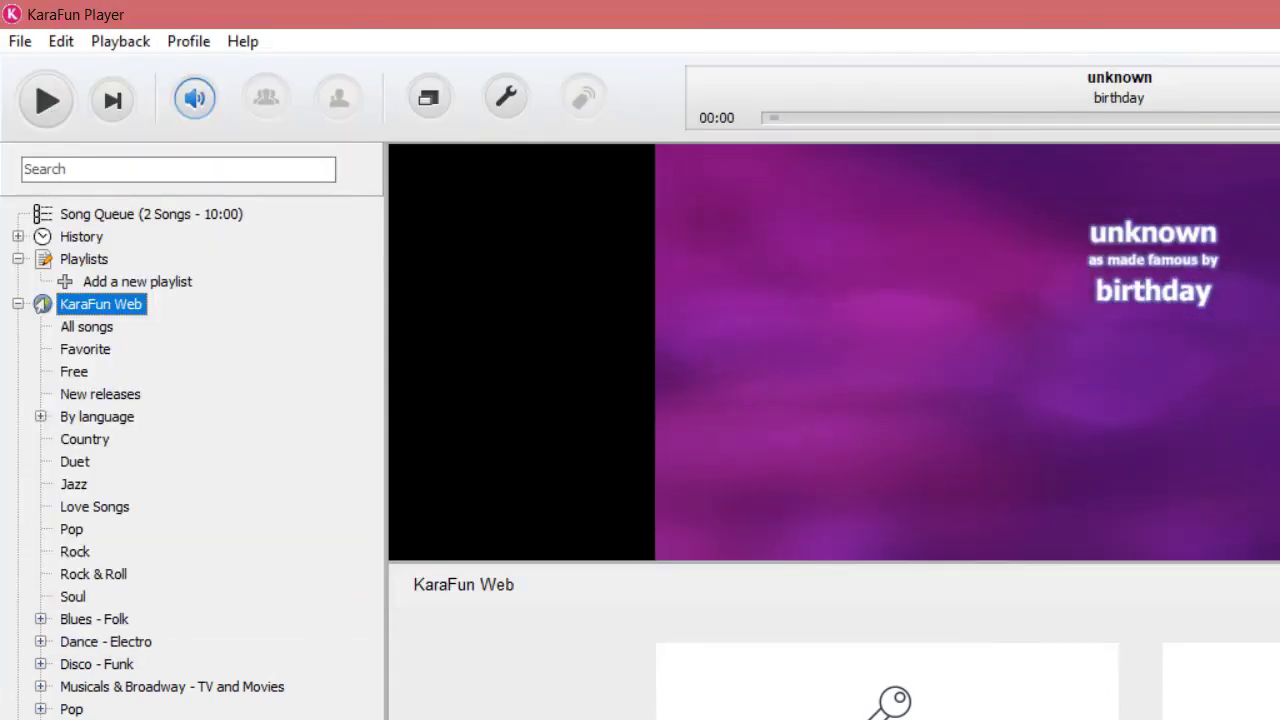
pyautogui.click(113, 101)
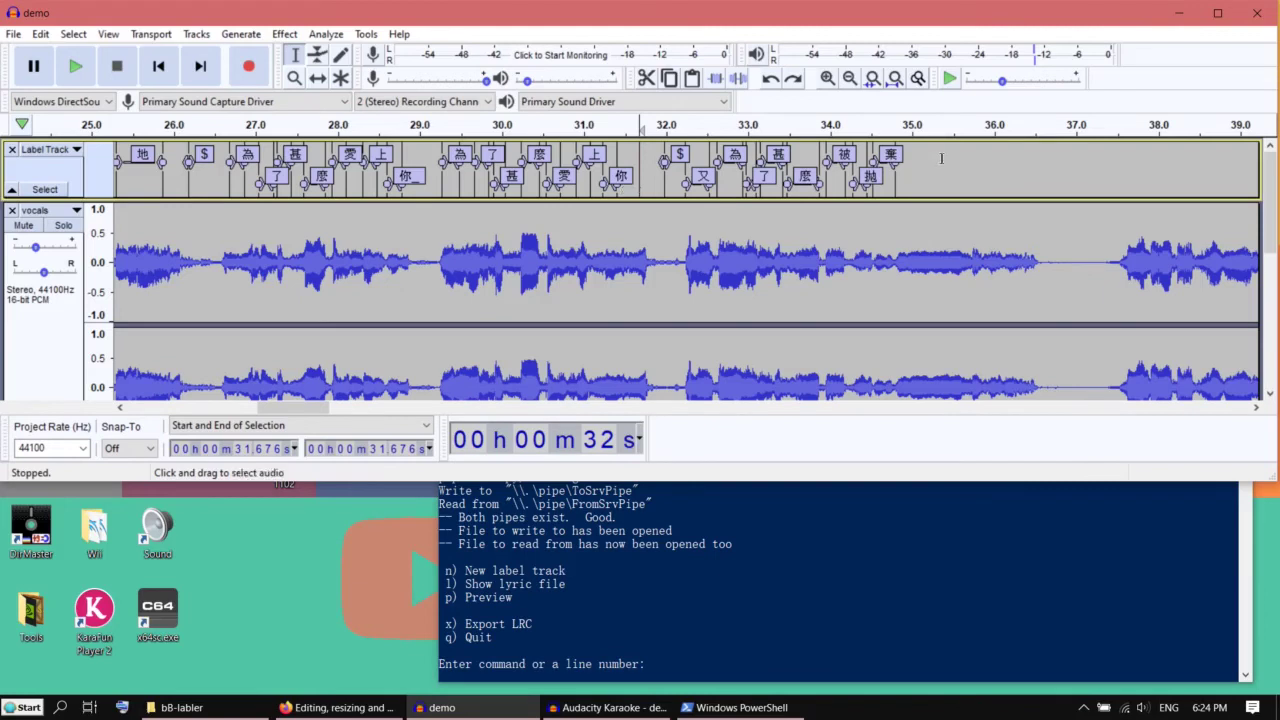
pyautogui.moveTo(941, 158); pyautogui.dragTo(172, 209)
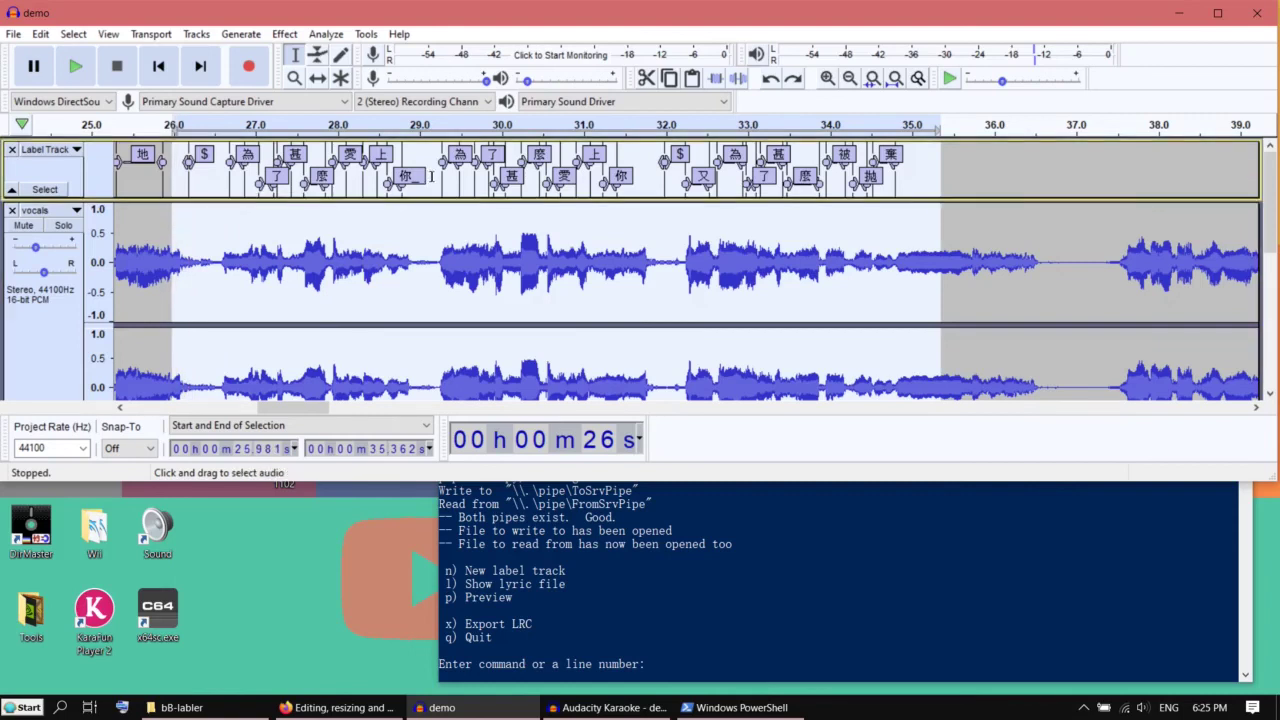
pyautogui.moveTo(935, 158); pyautogui.dragTo(213, 197)
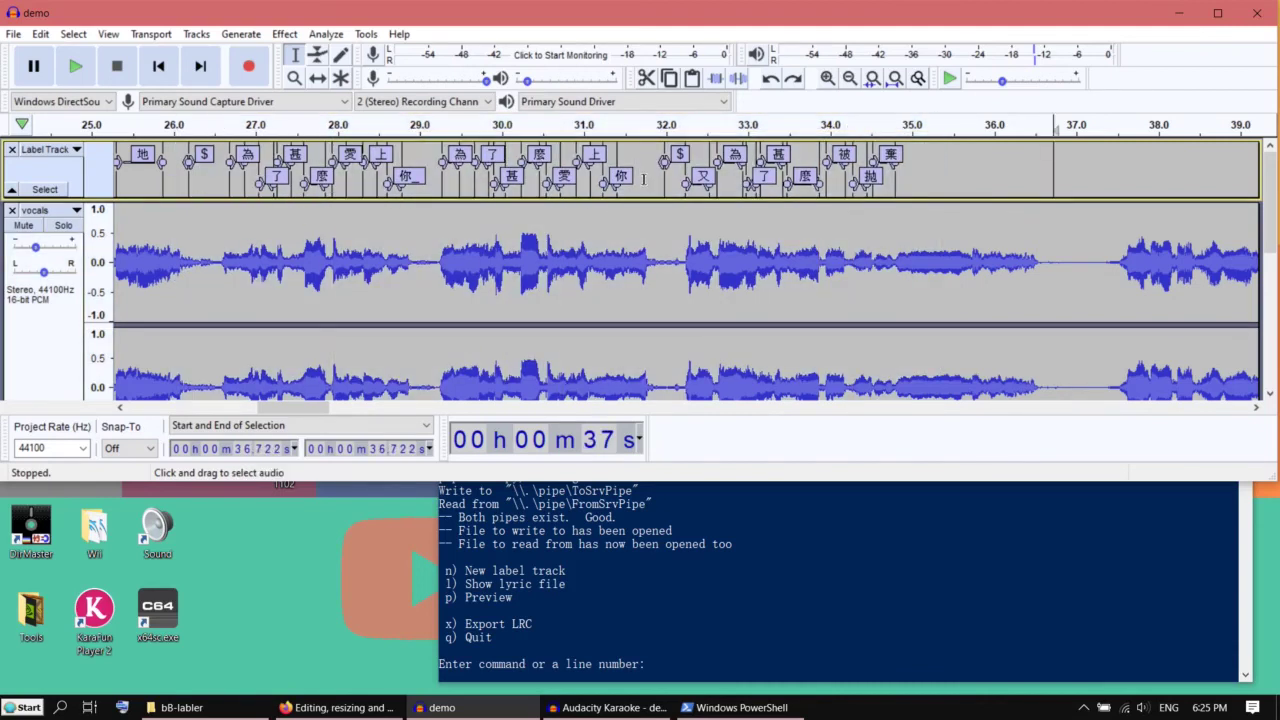
pyautogui.moveTo(643, 179); pyautogui.dragTo(429, 198)
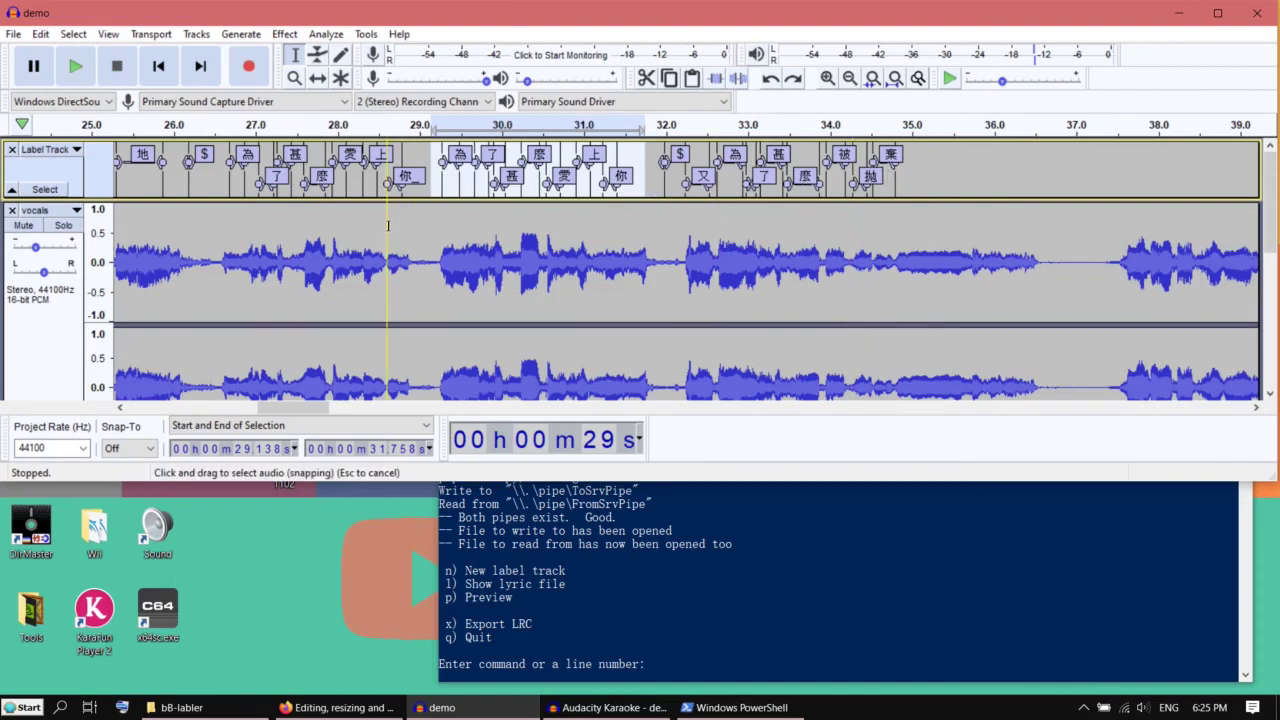
pyautogui.hotkey('ctrl', 'alt', 'k')
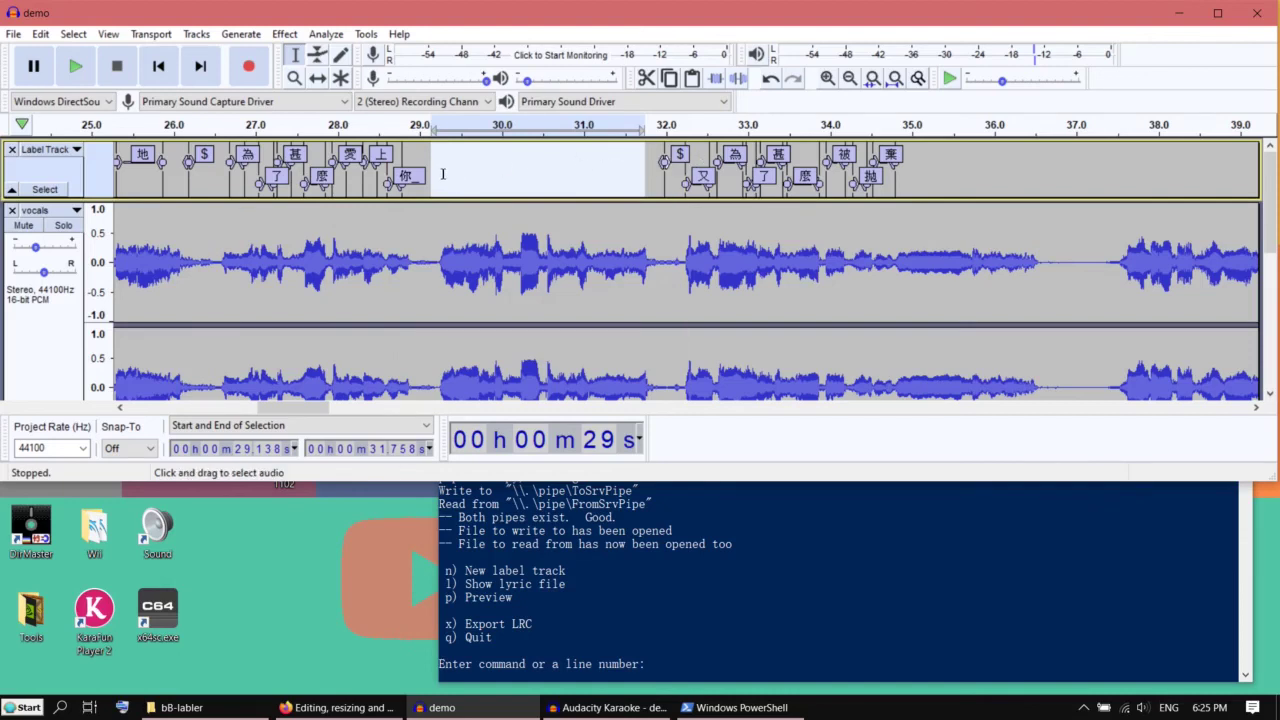
pyautogui.click(443, 174)
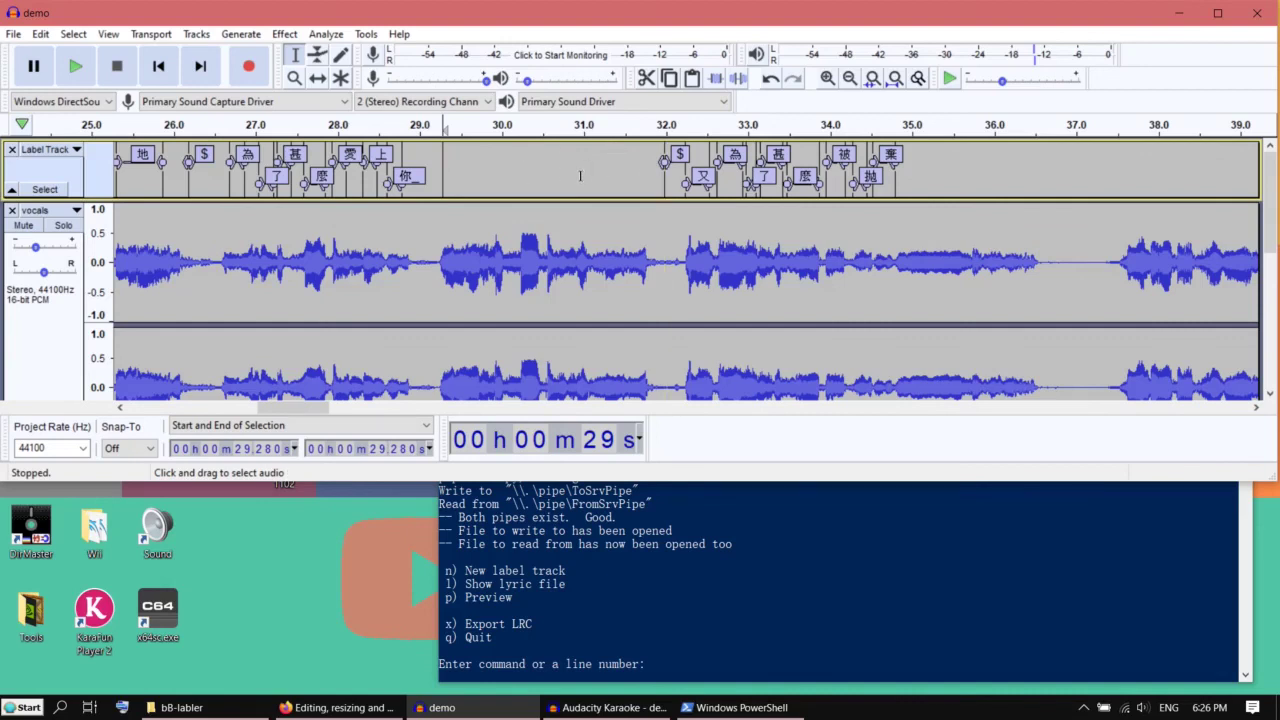
pyautogui.hotkey('ctrl', 'z')
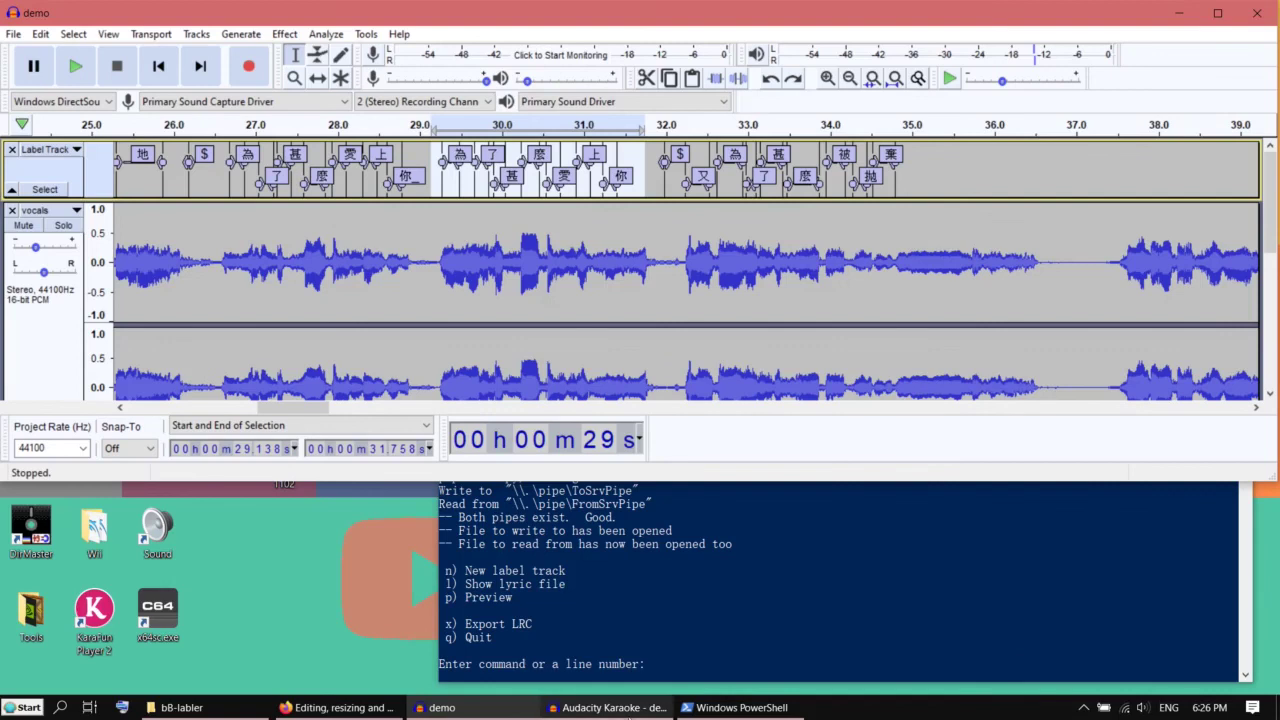
pyautogui.moveTo(606, 714)
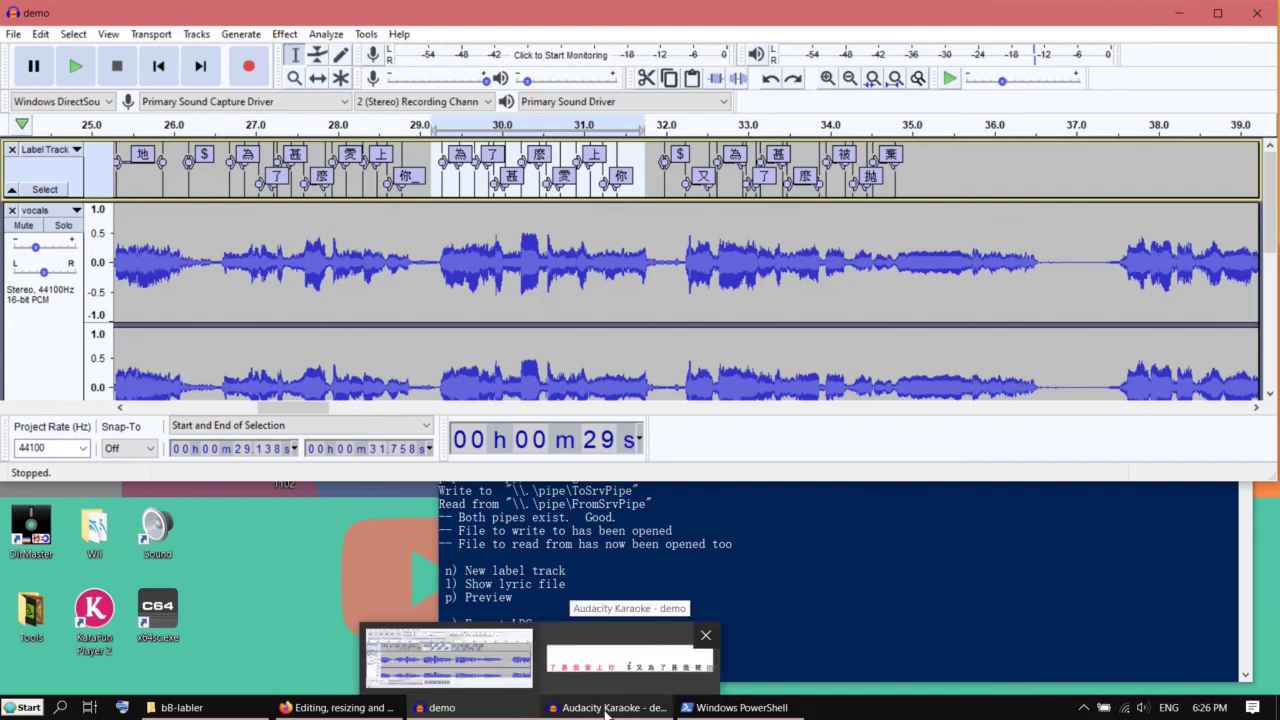
# Look over the 'Editing, resizing and moving Labels' manual page, then return to PowerShell
pyautogui.click(343, 710)
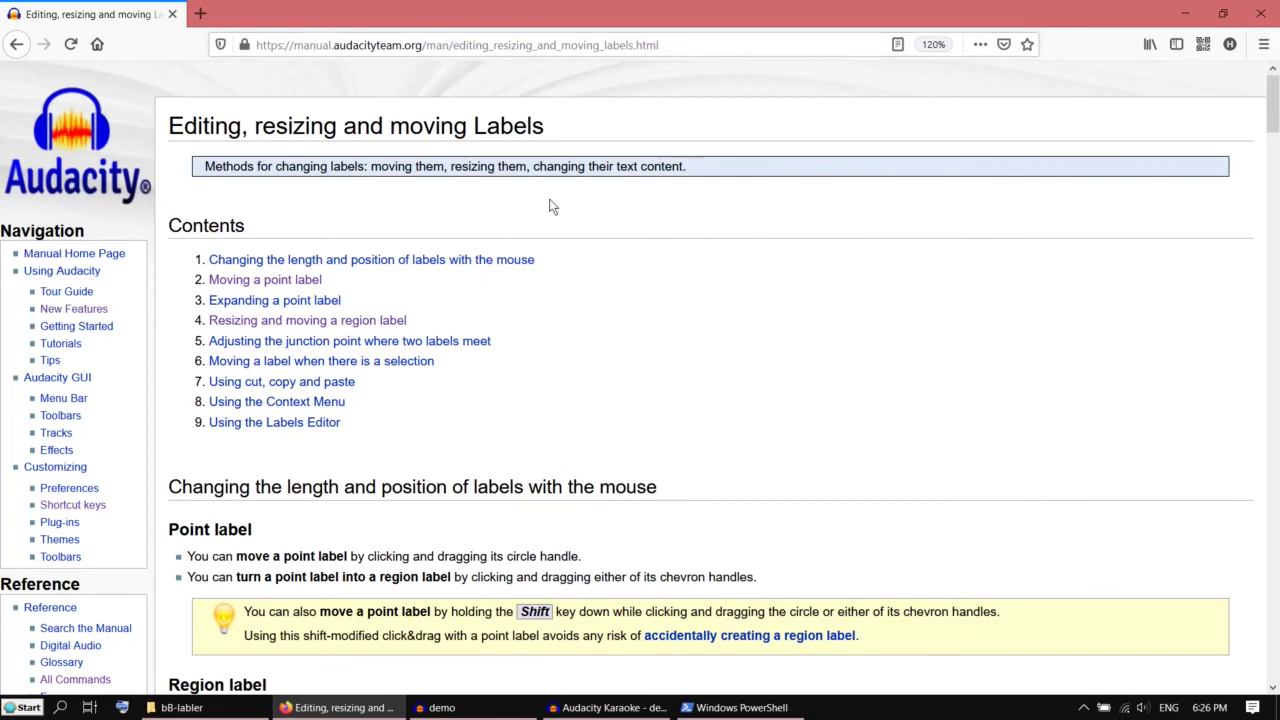
pyautogui.hotkey('alt', 'Tab')
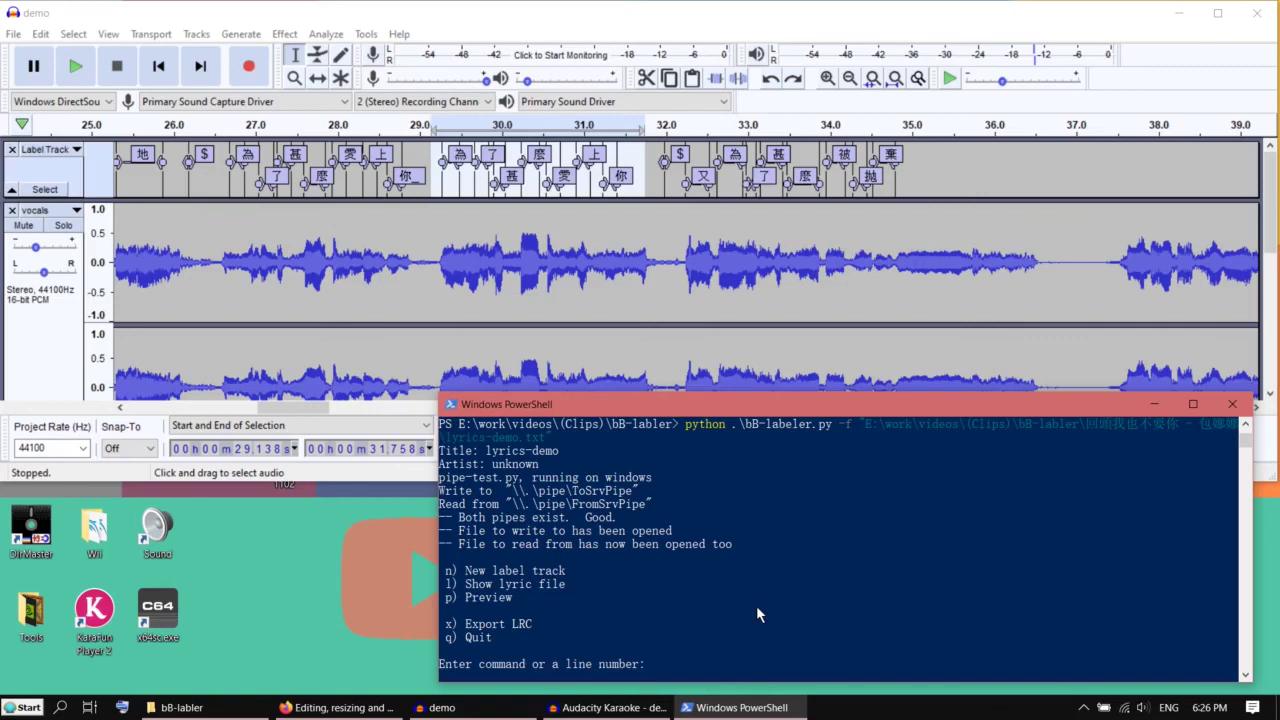
# Stop bB-labeler with Ctrl+C and rerun the recalled python command on lyrics-demo.txt
pyautogui.hotkey('ctrl', 'c')
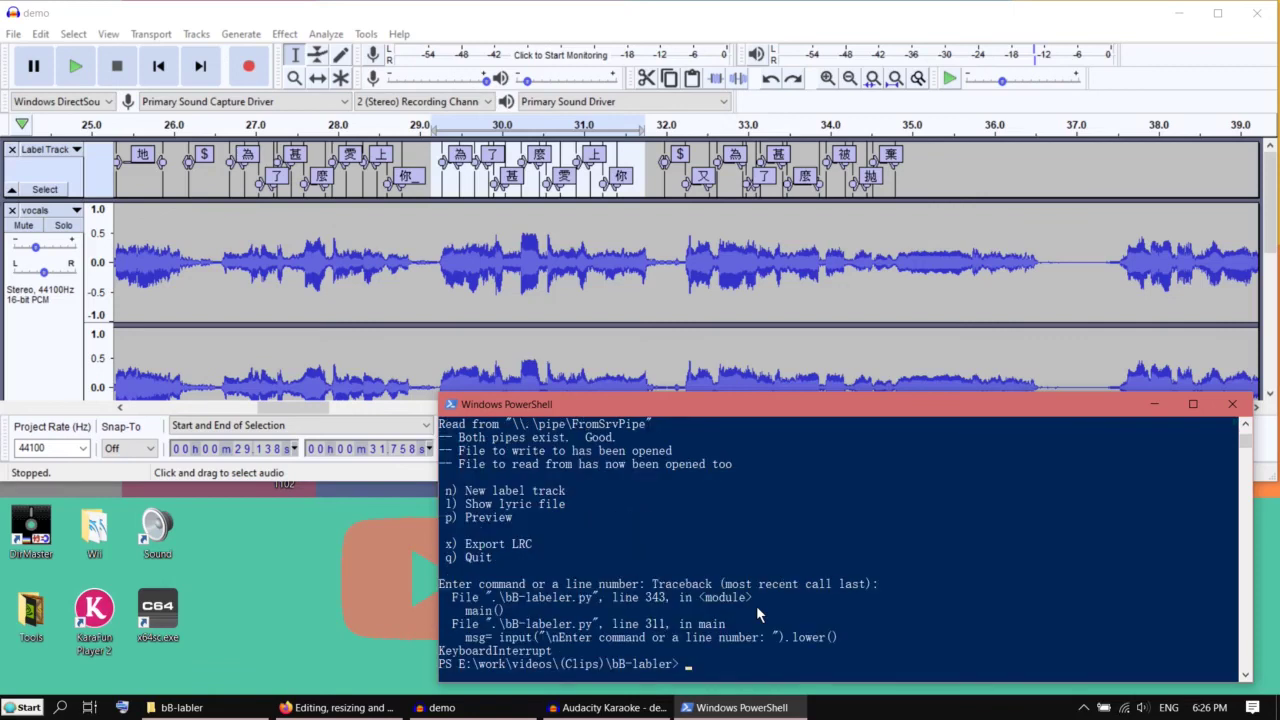
pyautogui.press('Up')
pyautogui.press('Return')
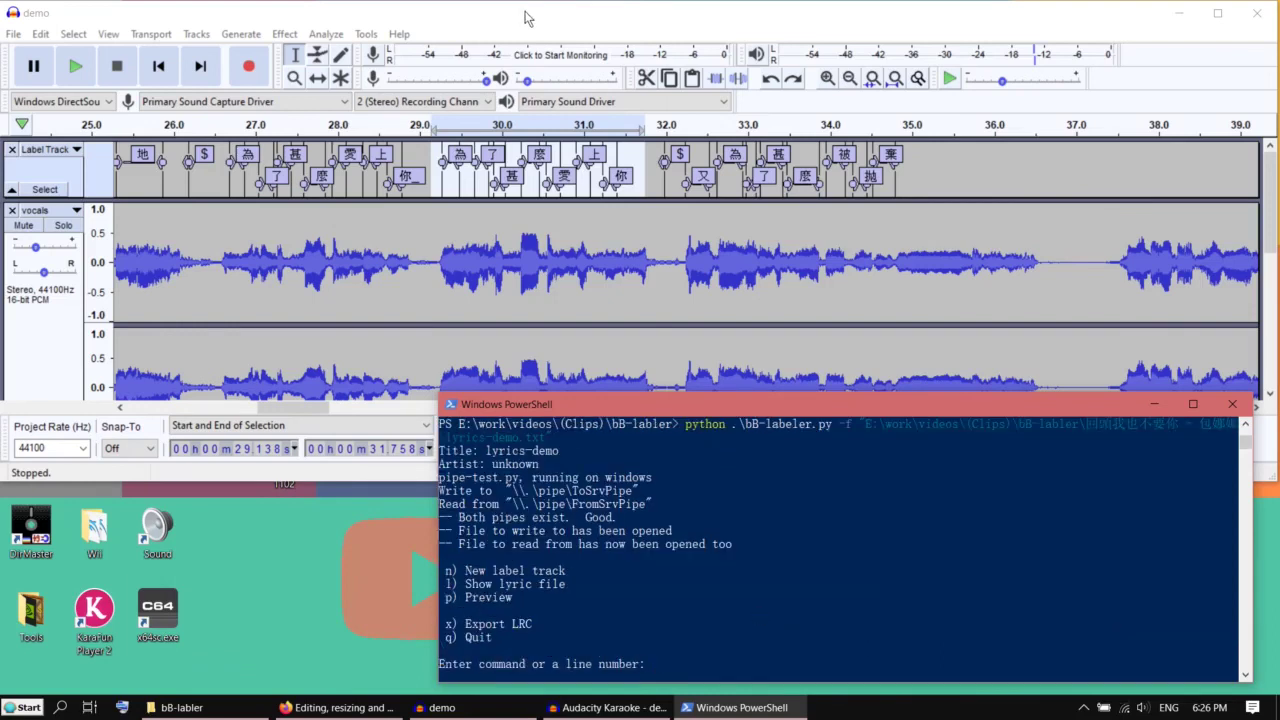
# Glance over Audacity's File menu, then dismiss it and go back to PowerShell
pyautogui.click(528, 18)
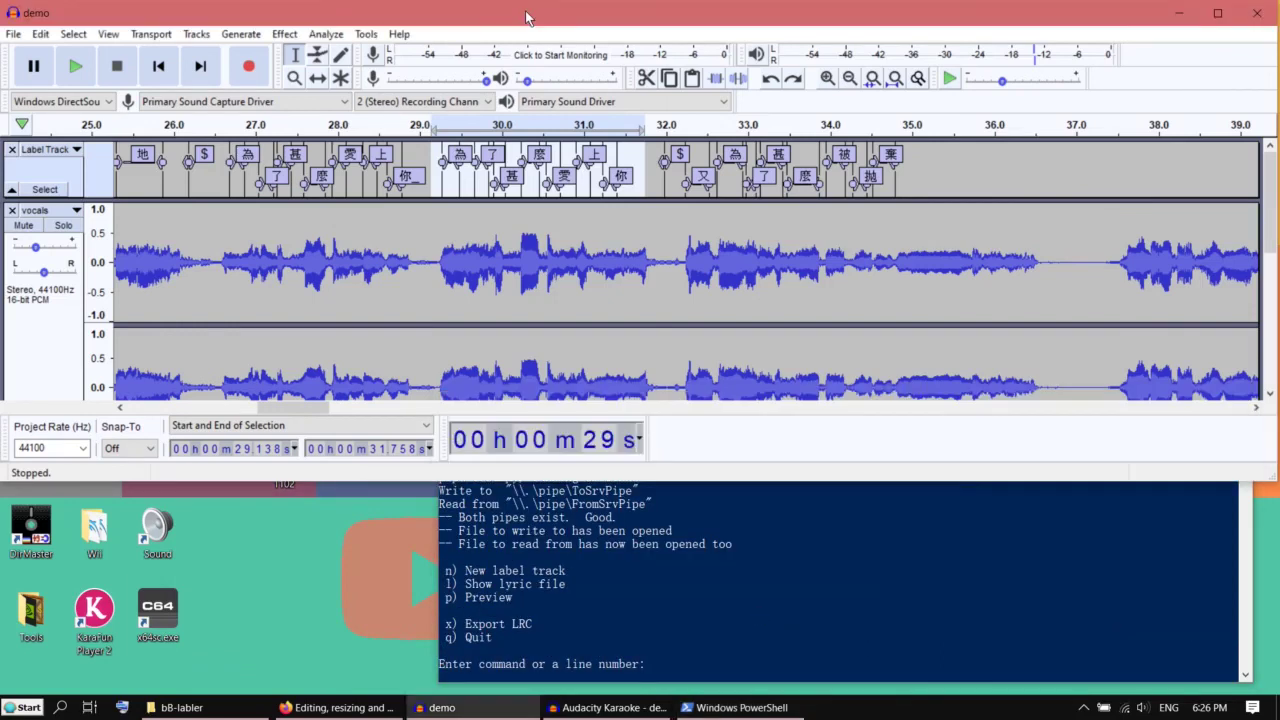
pyautogui.click(13, 34)
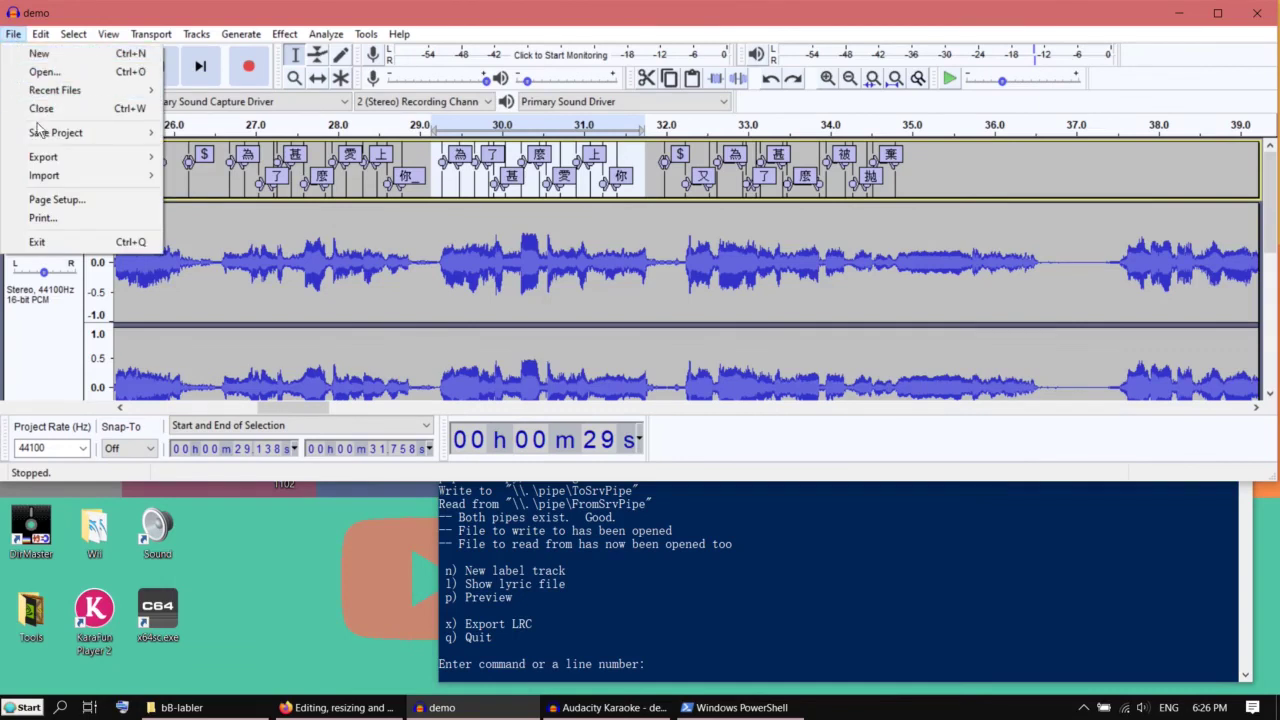
pyautogui.click(762, 572)
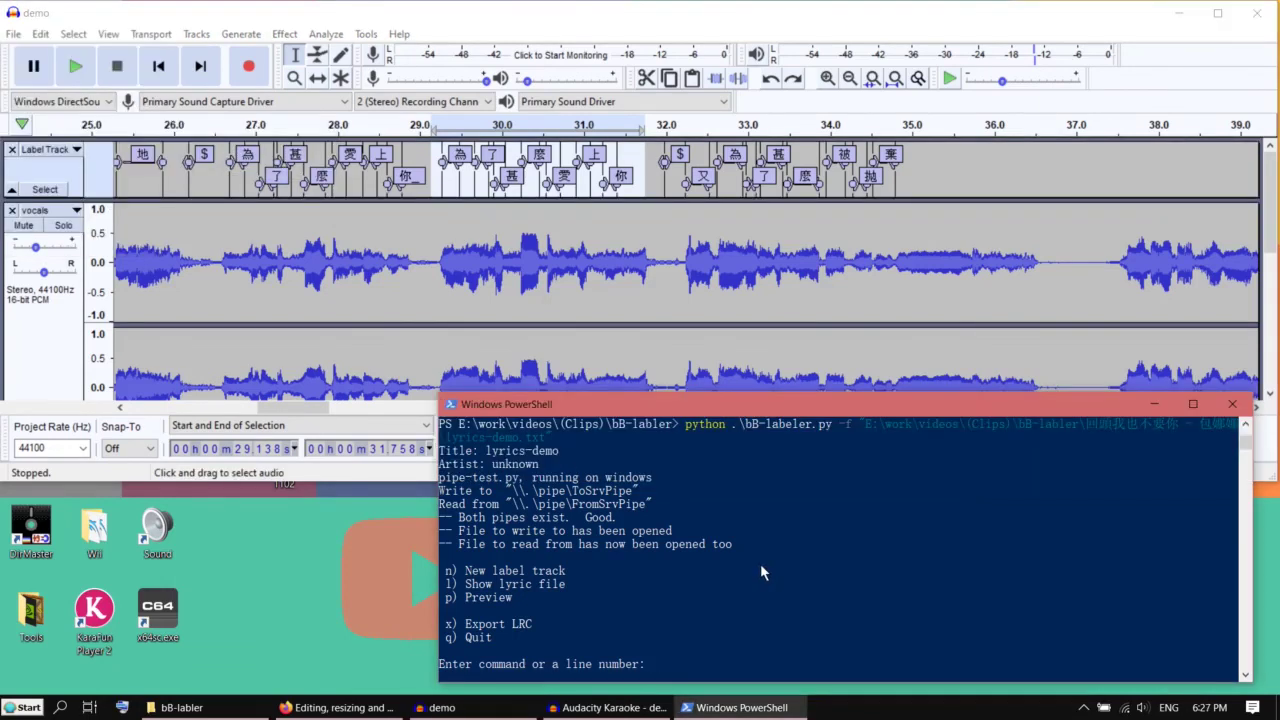